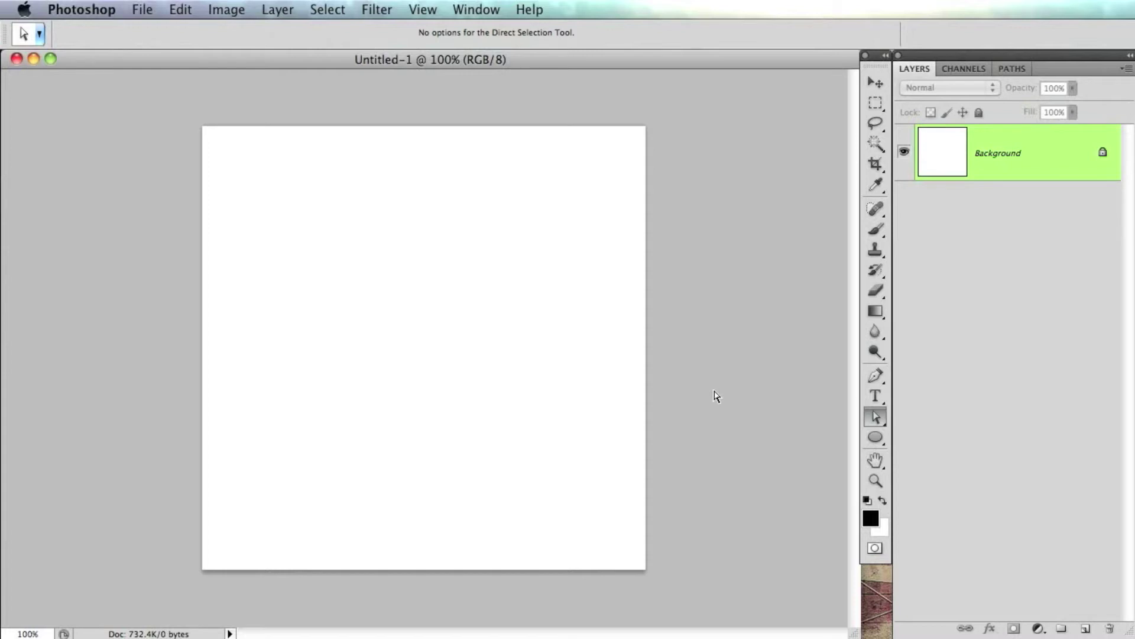
Step: Pick bright blue 04abe9 as the foreground colour, then add an empty layer above Background
{"action": "key", "text": "super+equal"}
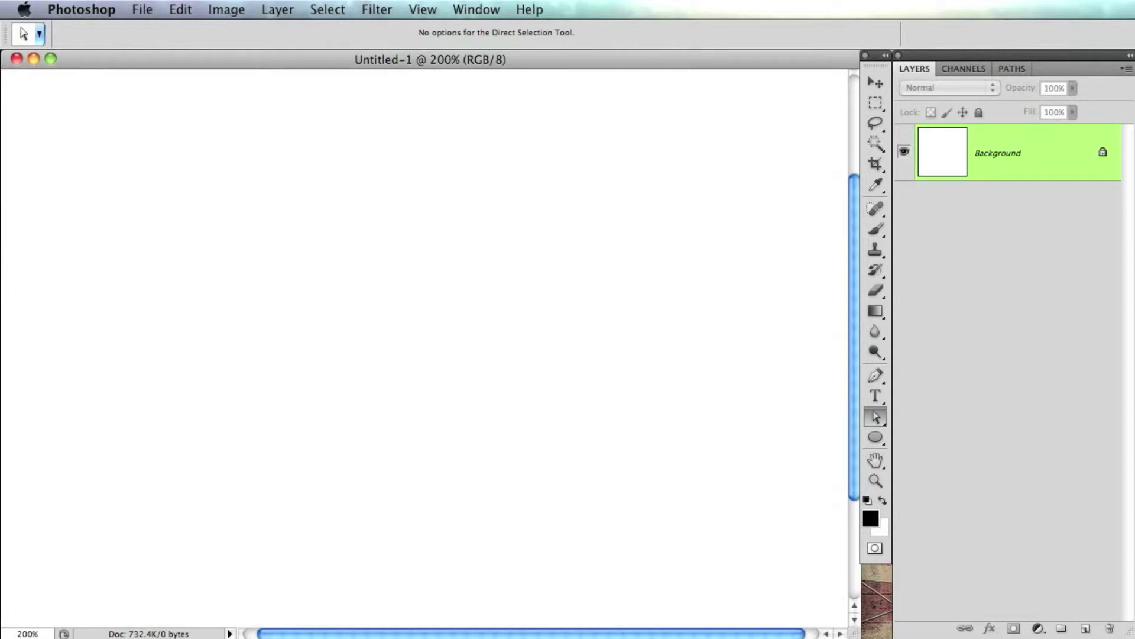
{"action": "left_click_drag", "start_coordinate": [590, 343], "coordinate": [658, 487]}
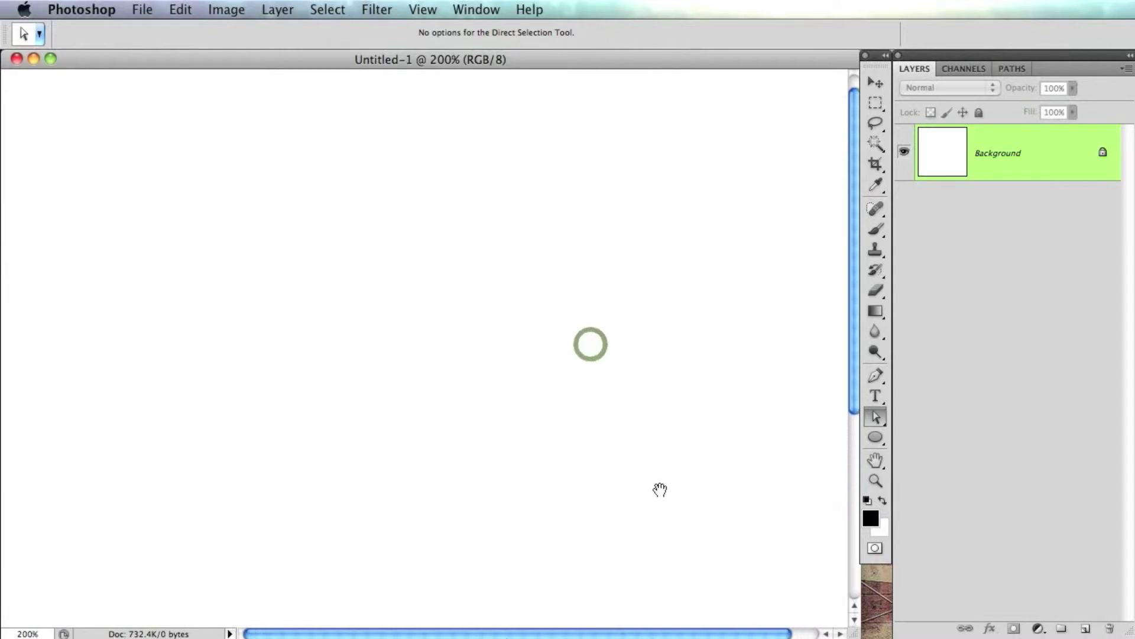
{"action": "key", "text": "super+minus"}
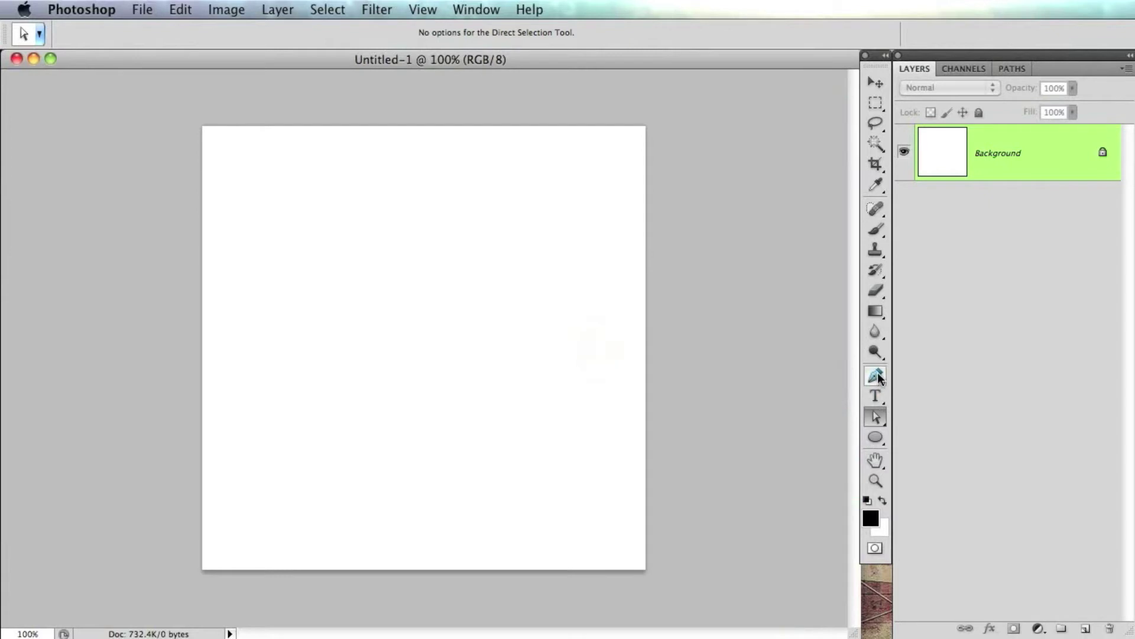
{"action": "left_click", "coordinate": [870, 518]}
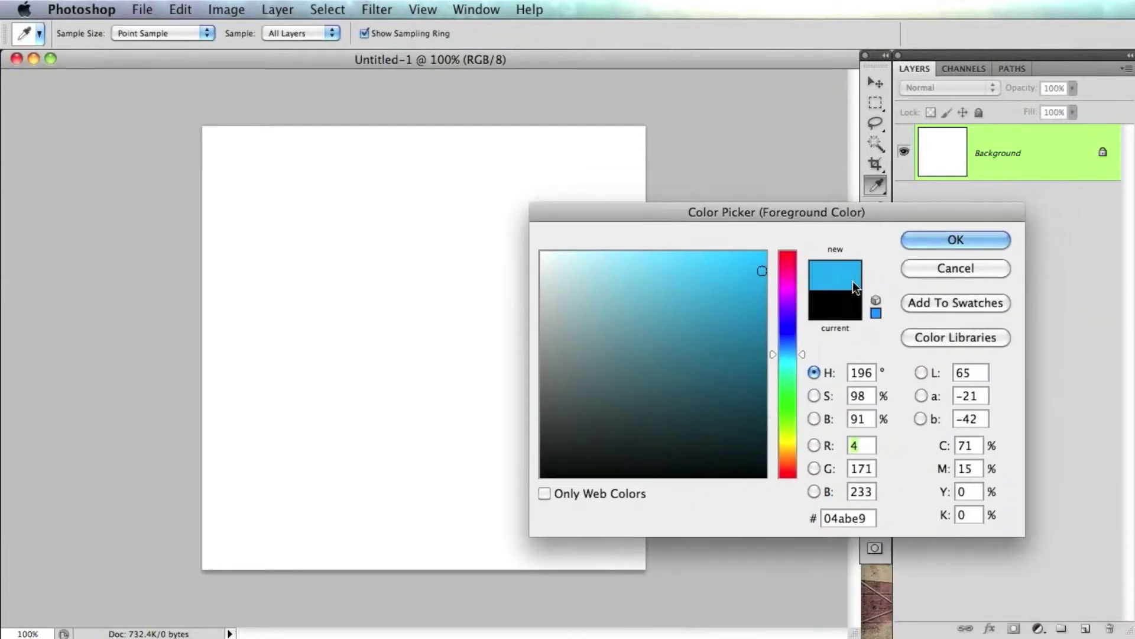
{"action": "left_click", "coordinate": [857, 517]}
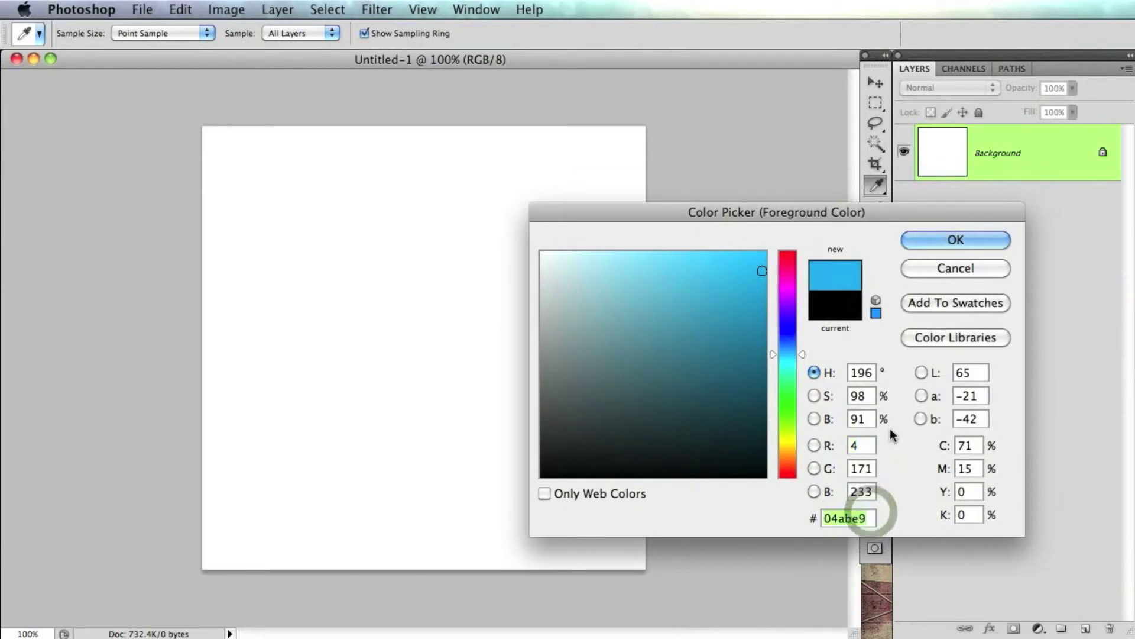
{"action": "left_click", "coordinate": [978, 238]}
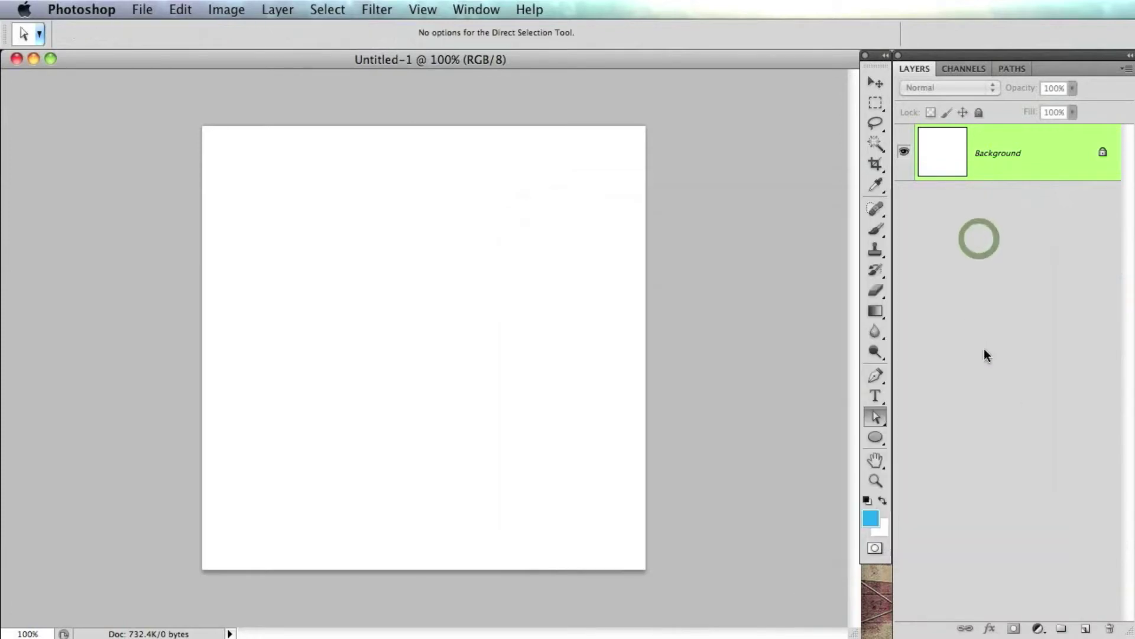
{"action": "left_click", "coordinate": [1086, 628]}
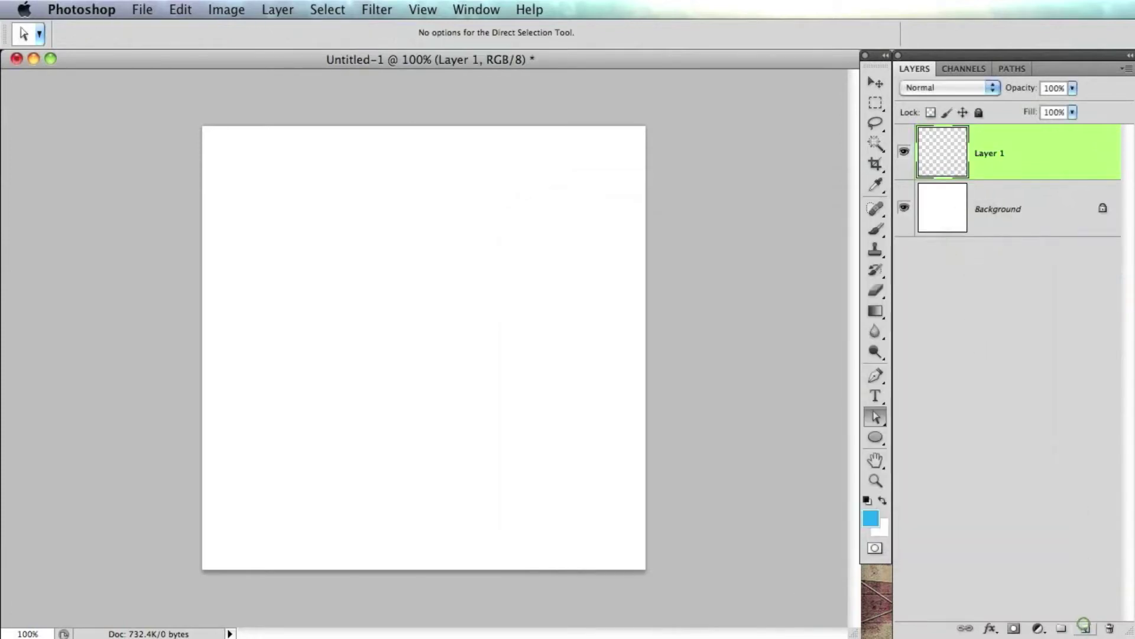
{"action": "left_click", "coordinate": [876, 375]}
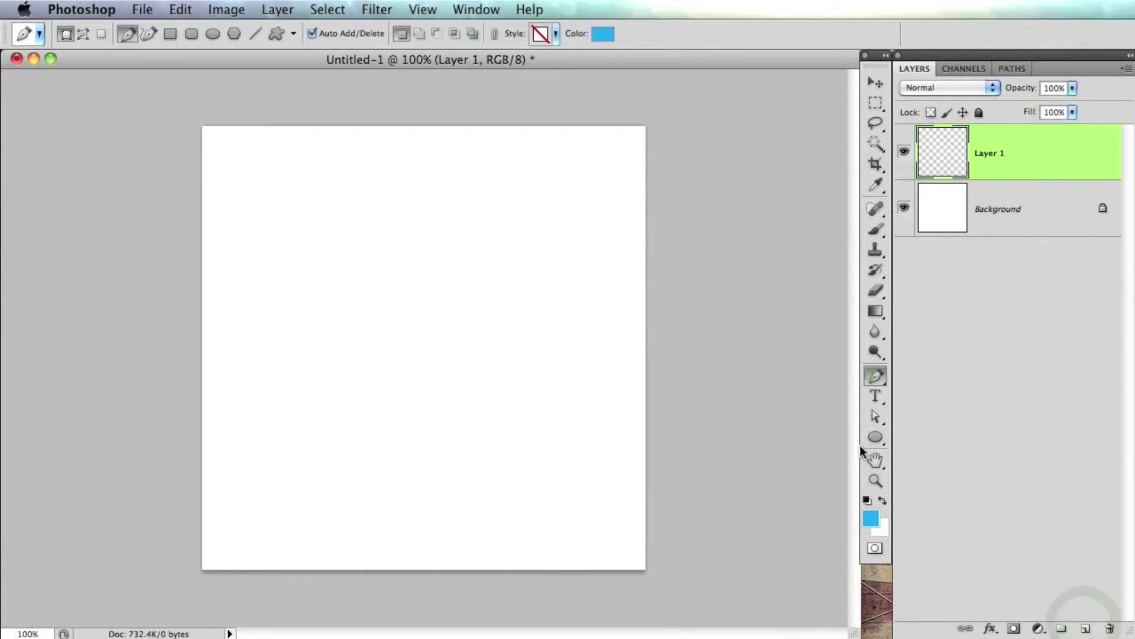
Step: Place the body's first curved anchors along the top and out to a pointed tail tip
{"action": "left_click", "coordinate": [537, 258]}
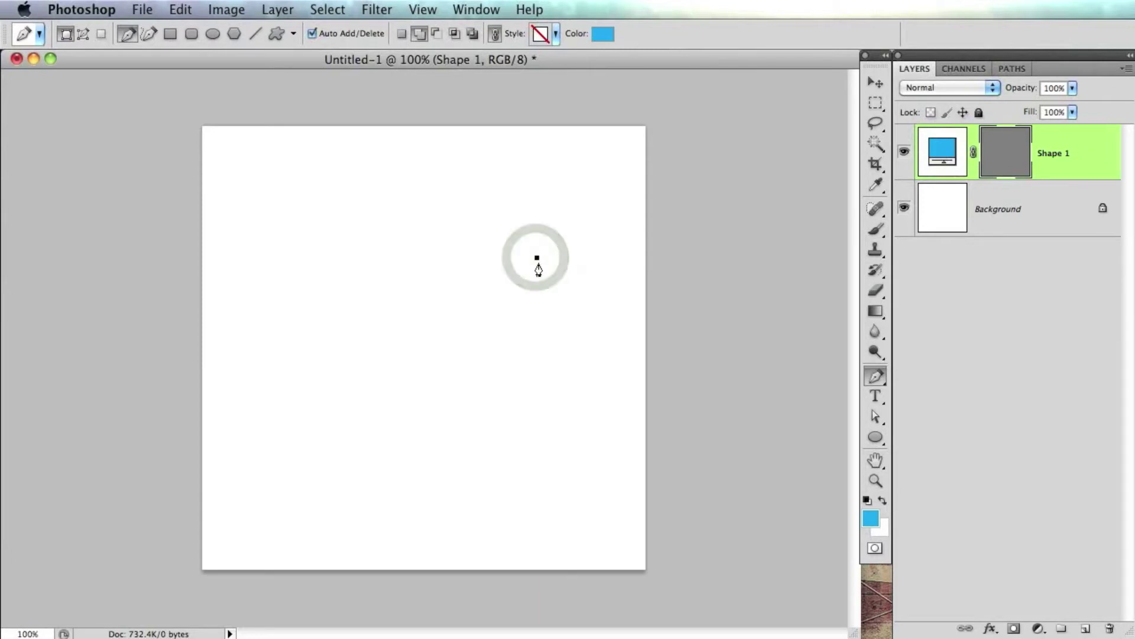
{"action": "left_click_drag", "start_coordinate": [457, 227], "coordinate": [397, 272]}
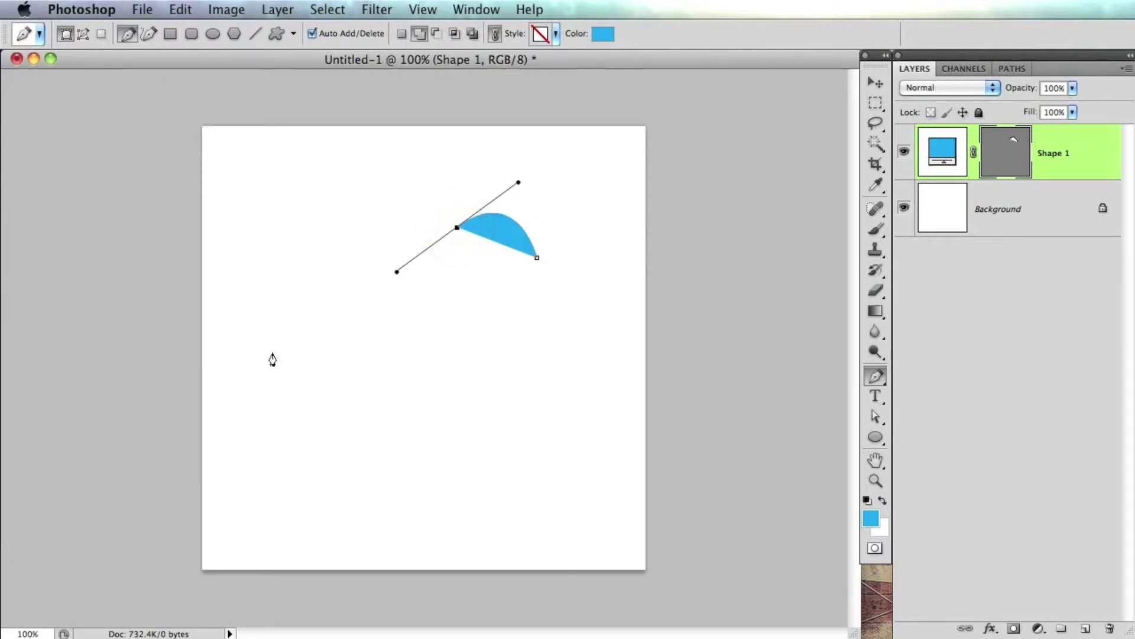
{"action": "left_click_drag", "start_coordinate": [226, 298], "coordinate": [164, 211]}
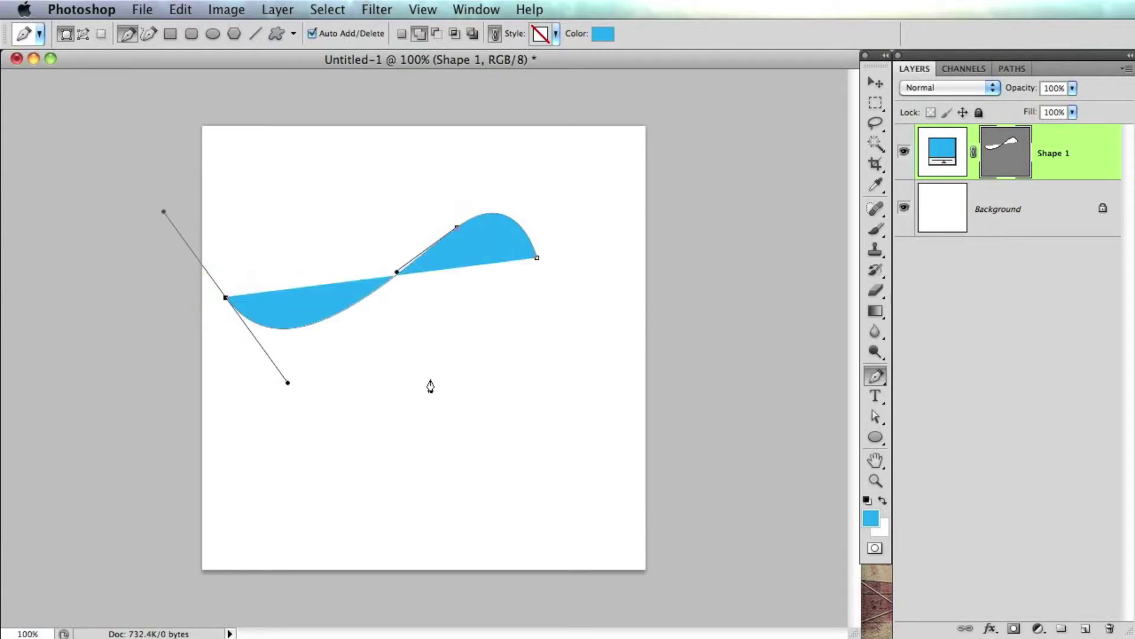
{"action": "left_click_drag", "start_coordinate": [419, 381], "coordinate": [604, 294]}
{"action": "key", "text": "super+z"}
{"action": "left_click", "coordinate": [225, 298], "text": "alt"}
Step: Add the belly anchor and close the path with a curved final segment
{"action": "left_click_drag", "start_coordinate": [413, 388], "coordinate": [520, 358]}
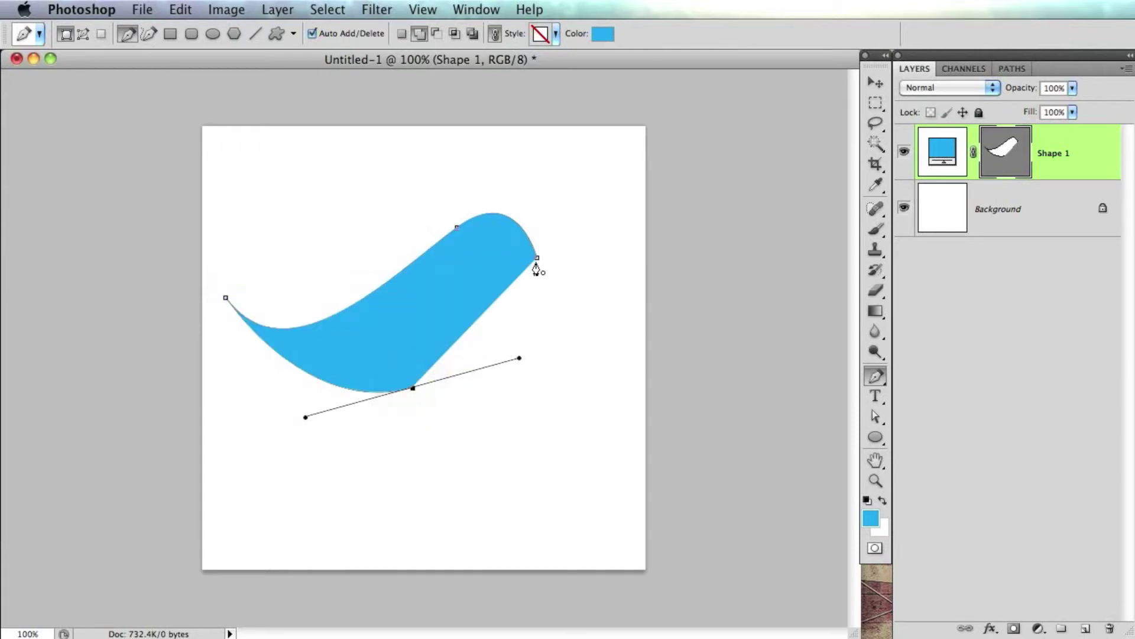
{"action": "left_click_drag", "start_coordinate": [536, 259], "coordinate": [554, 334]}
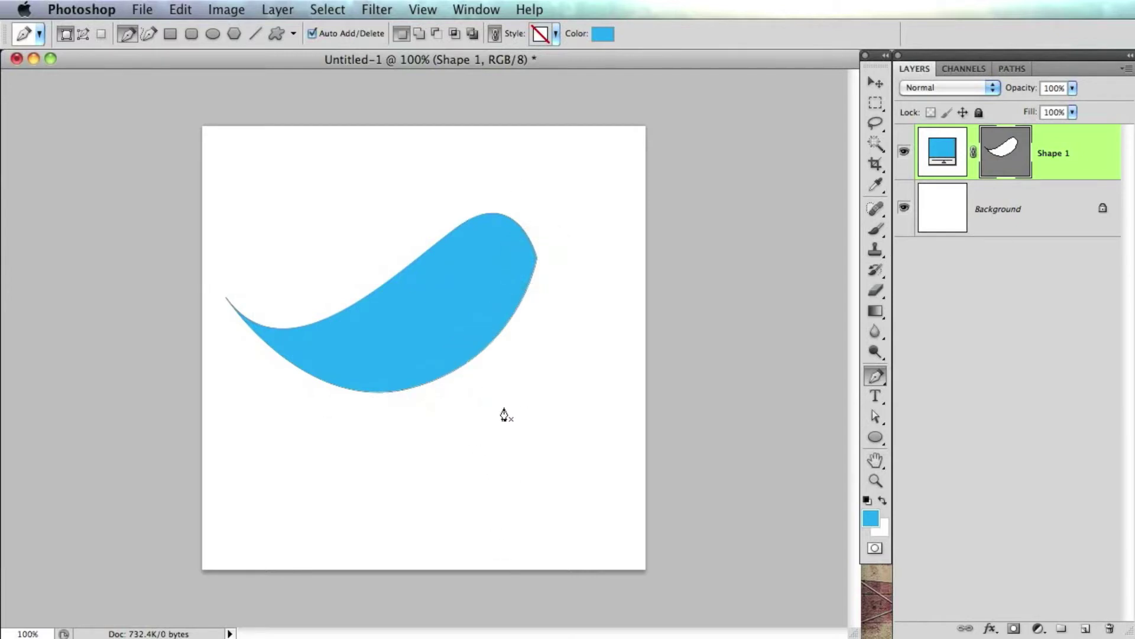
{"action": "key", "text": "super+z"}
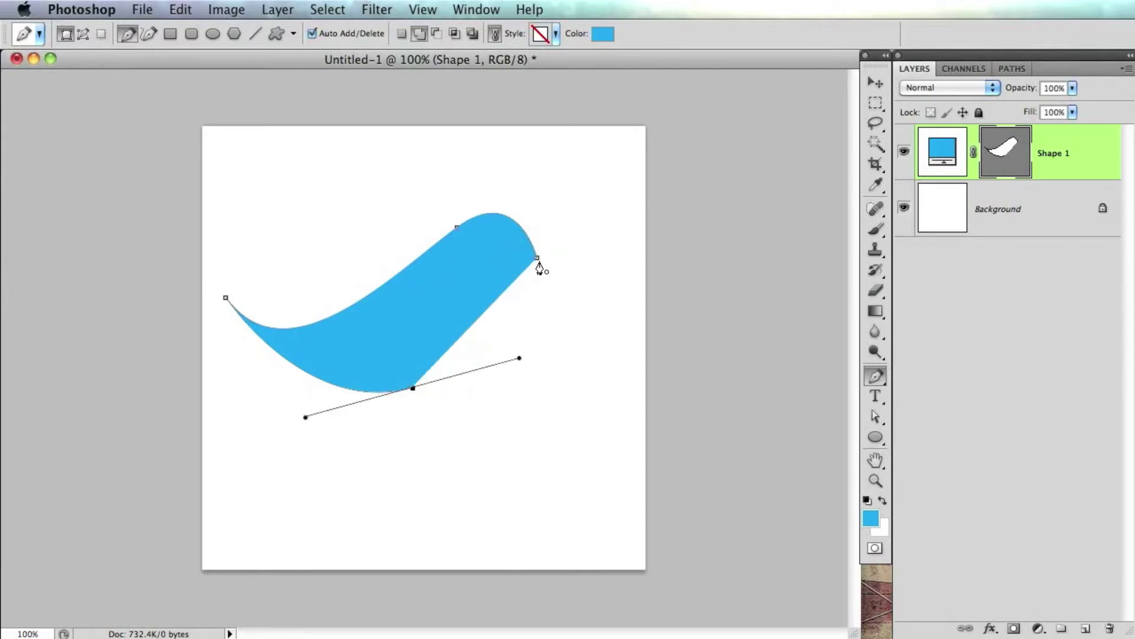
{"action": "left_click_drag", "start_coordinate": [538, 259], "coordinate": [540, 218]}
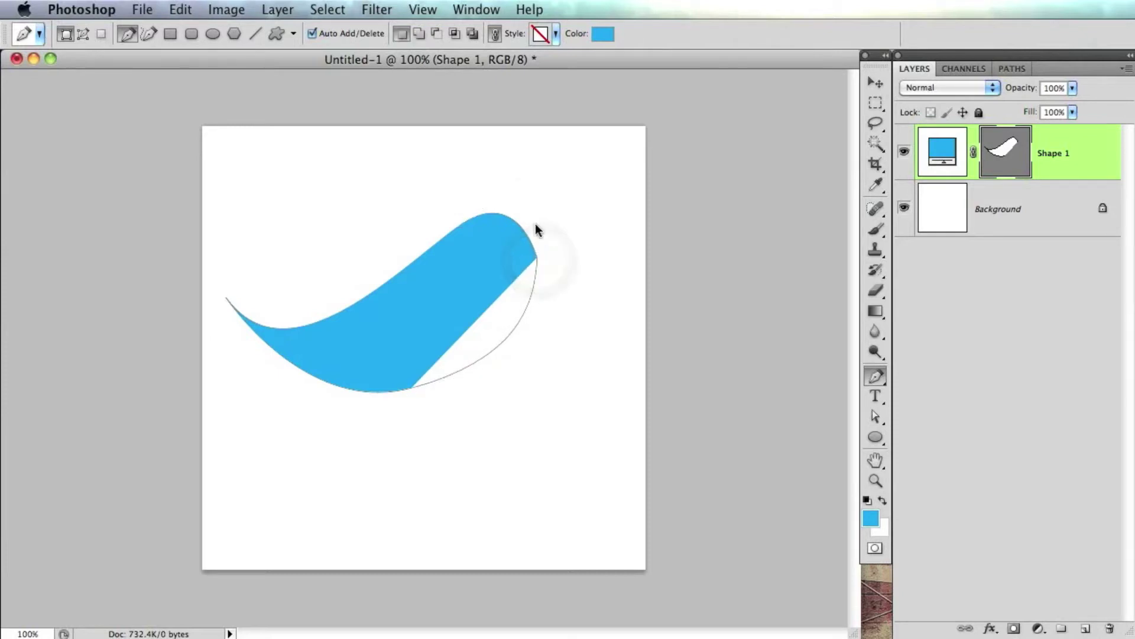
Step: Reshape the body path's right-hand curve and tail, deepening the belly
{"action": "key", "text": "a"}
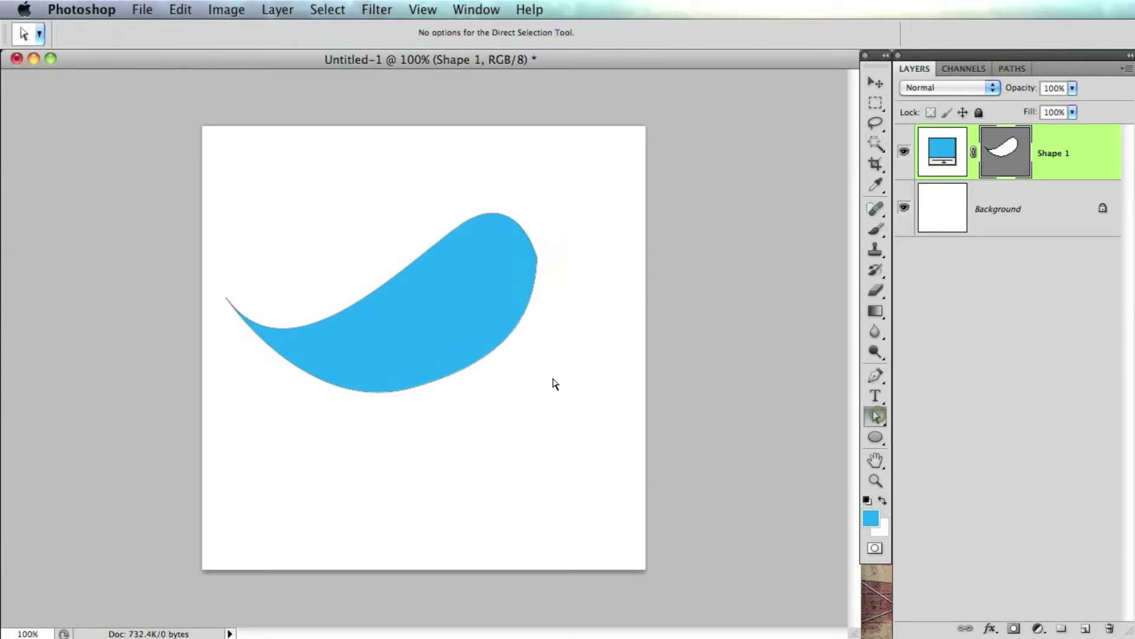
{"action": "left_click", "coordinate": [522, 318]}
{"action": "left_click_drag", "start_coordinate": [522, 318], "coordinate": [522, 313]}
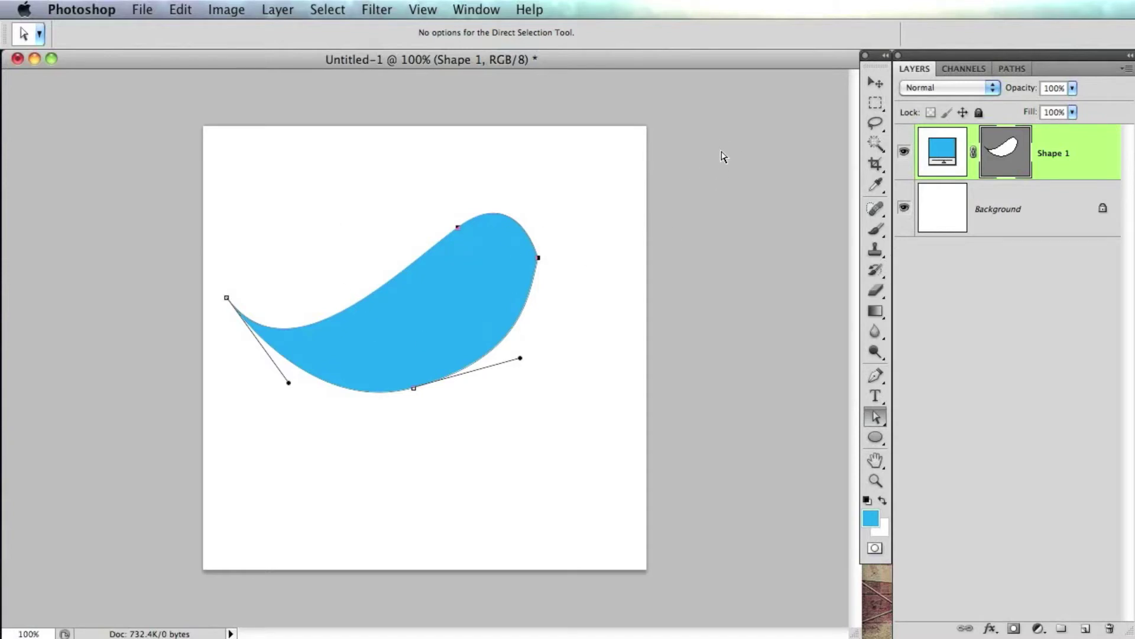
{"action": "left_click_drag", "start_coordinate": [726, 145], "coordinate": [487, 388]}
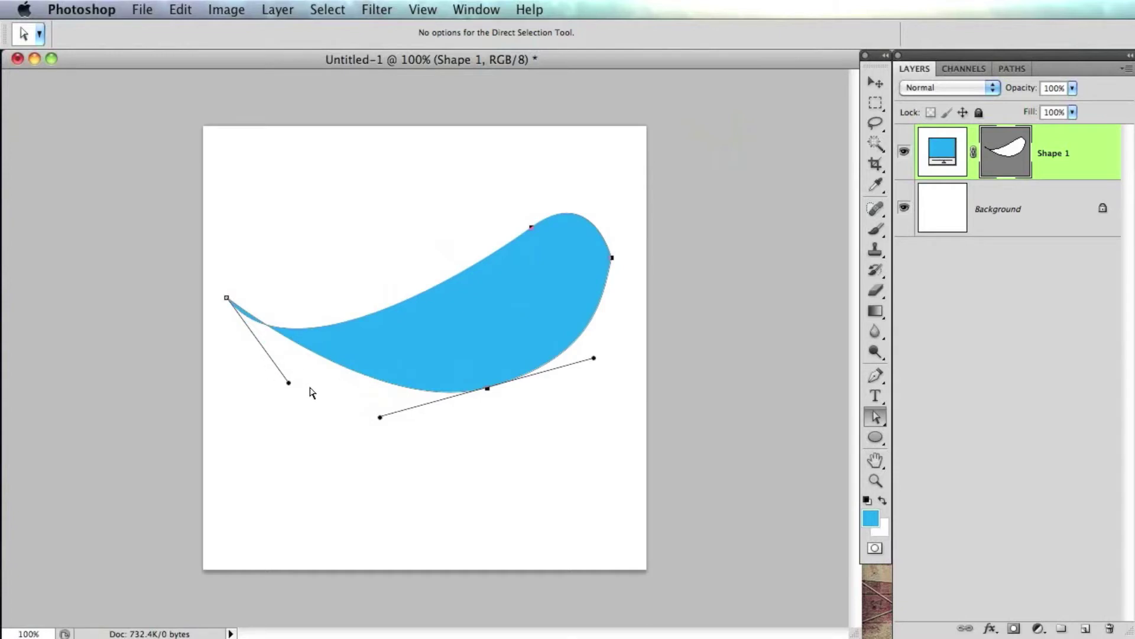
{"action": "left_click_drag", "start_coordinate": [289, 385], "coordinate": [354, 368]}
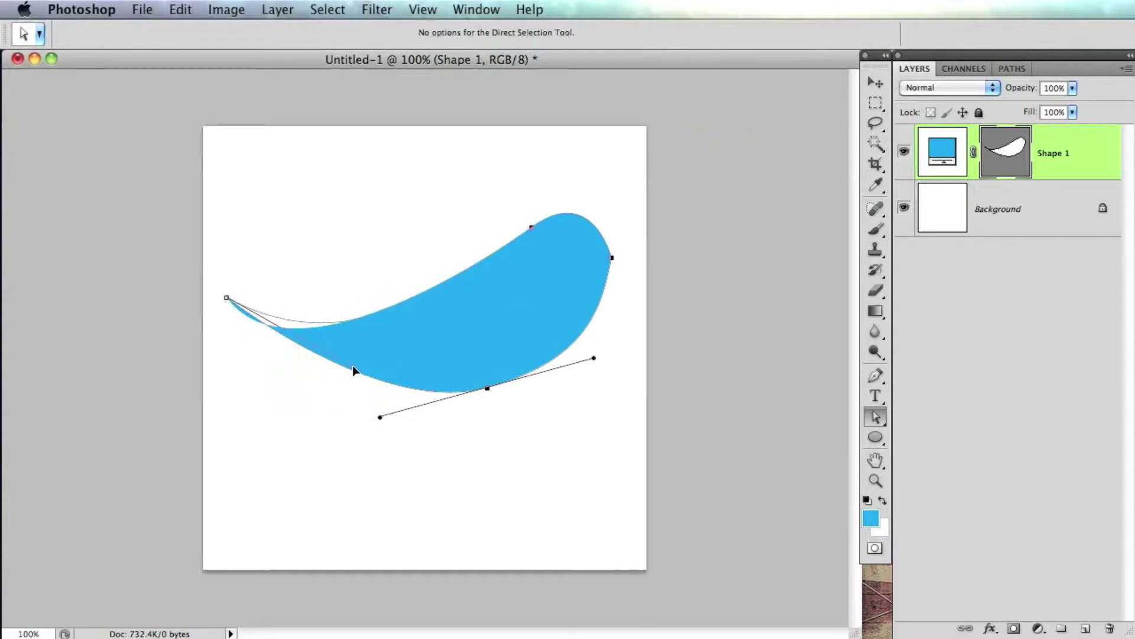
{"action": "left_click_drag", "start_coordinate": [155, 277], "coordinate": [233, 272]}
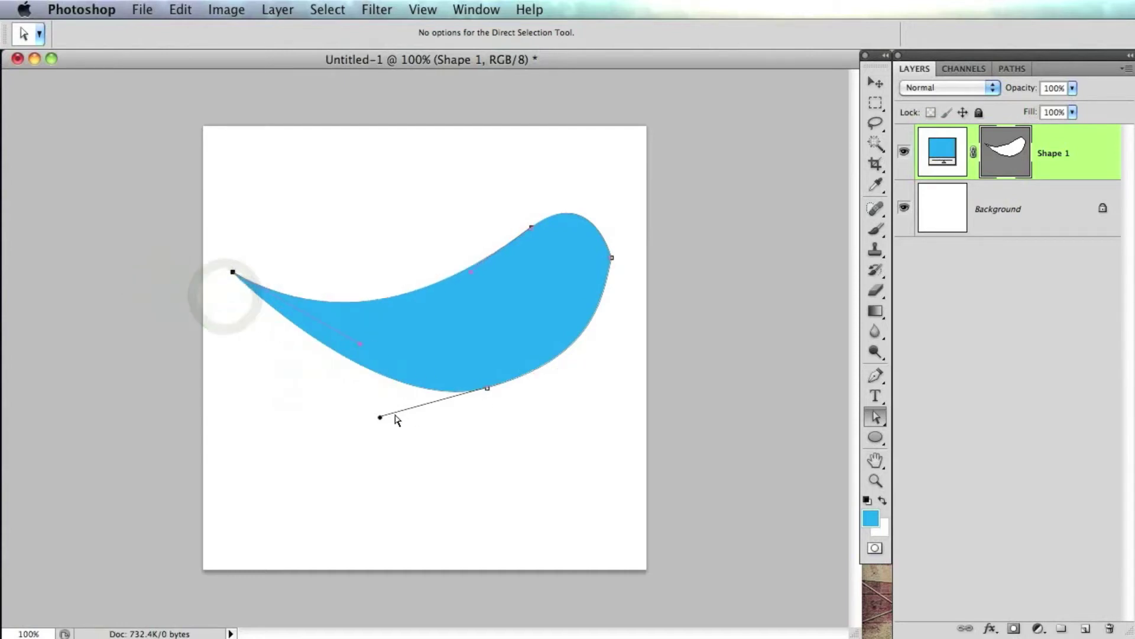
{"action": "left_click_drag", "start_coordinate": [381, 417], "coordinate": [346, 434]}
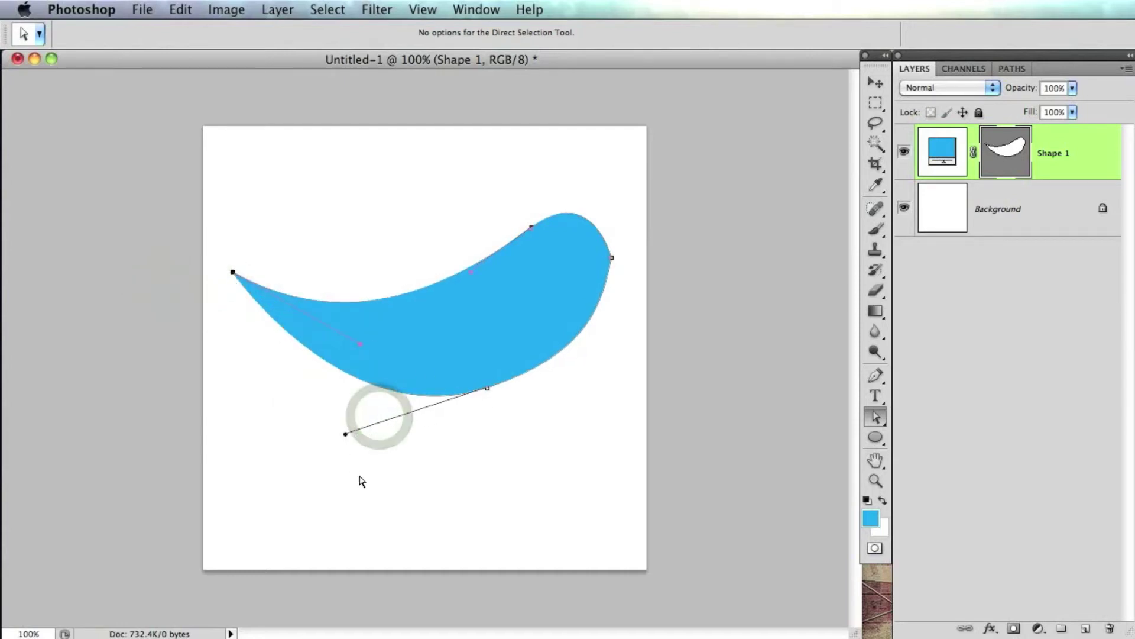
{"action": "left_click", "coordinate": [375, 360]}
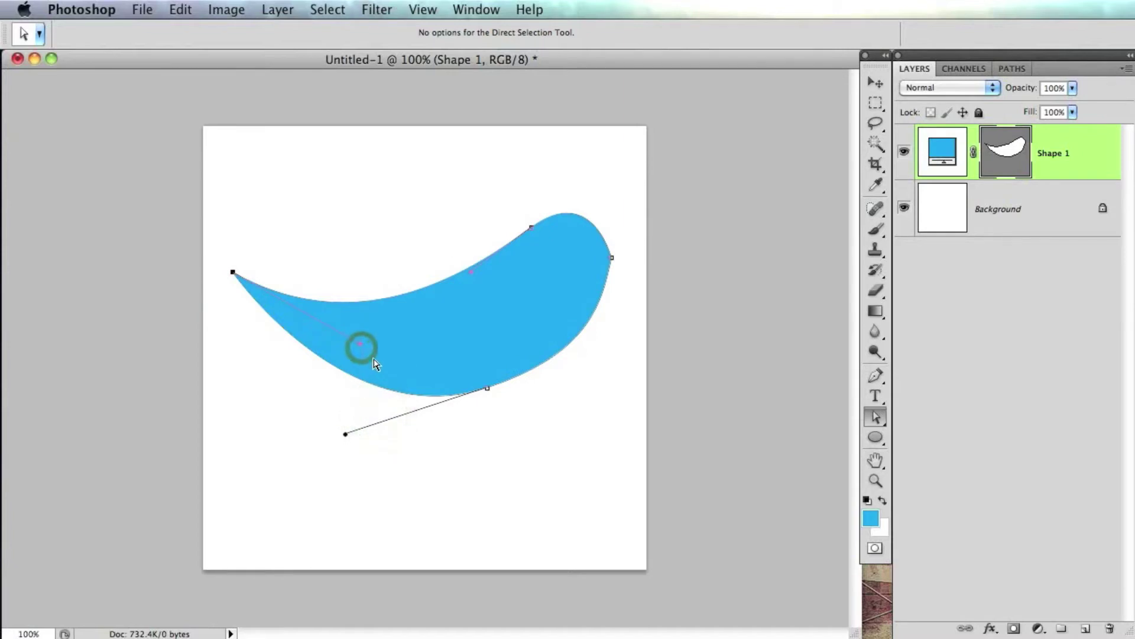
Step: Refine the upper head curve and the lower belly anchor for smoother outlines
{"action": "left_click", "coordinate": [470, 263]}
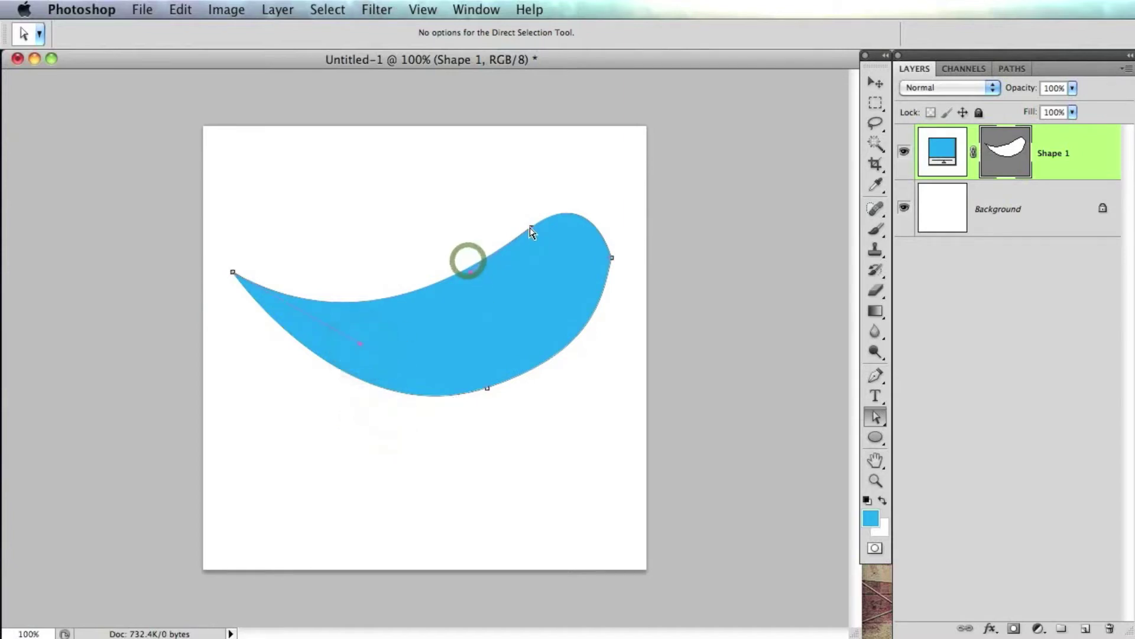
{"action": "left_click_drag", "start_coordinate": [531, 227], "coordinate": [513, 229]}
{"action": "left_click_drag", "start_coordinate": [457, 280], "coordinate": [459, 290]}
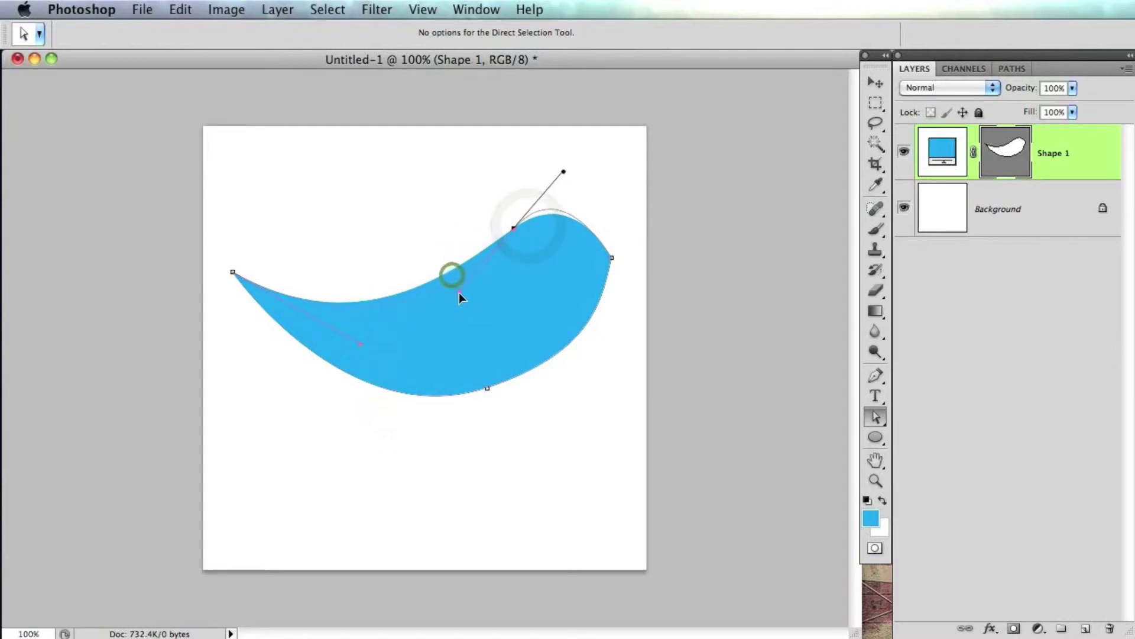
{"action": "left_click_drag", "start_coordinate": [565, 174], "coordinate": [588, 171]}
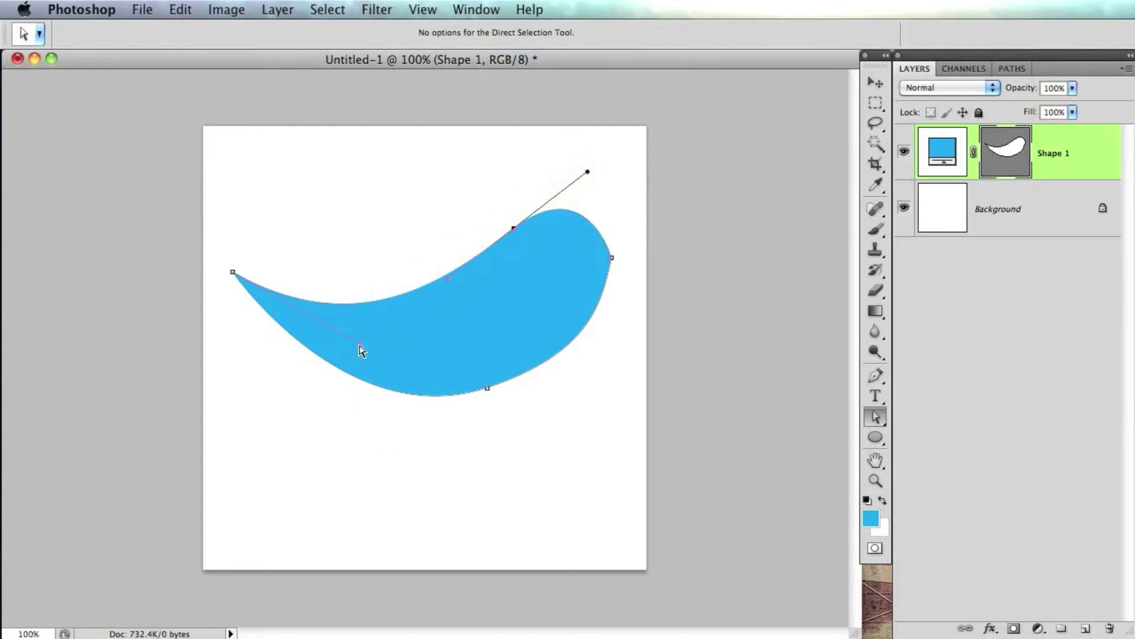
{"action": "left_click_drag", "start_coordinate": [365, 367], "coordinate": [373, 371]}
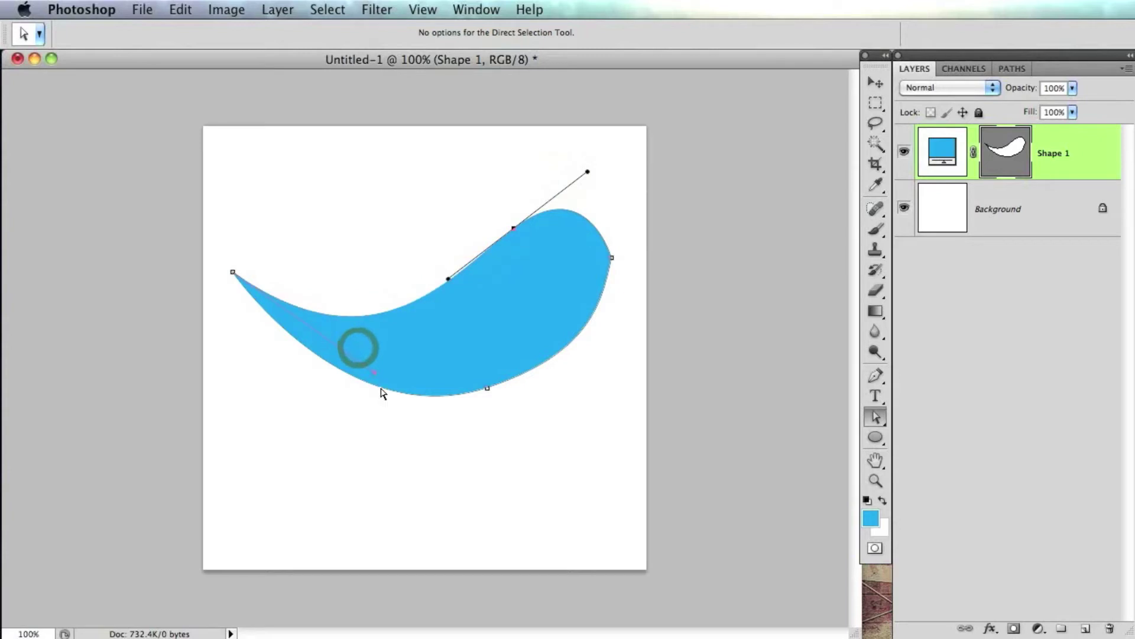
{"action": "left_click", "coordinate": [488, 389]}
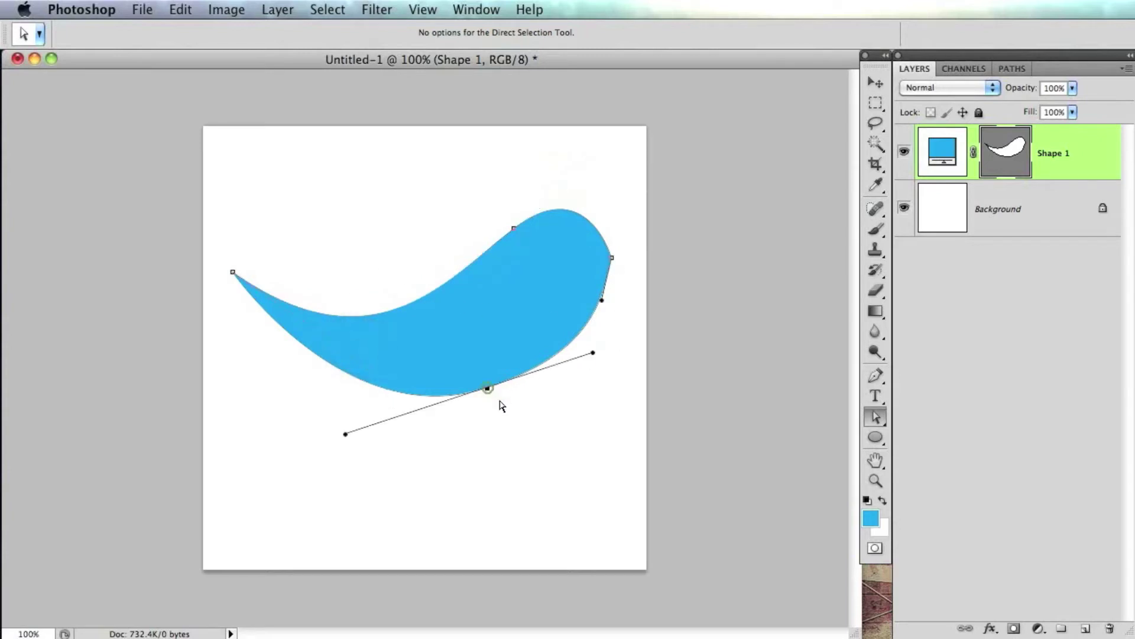
{"action": "left_click_drag", "start_coordinate": [592, 353], "coordinate": [592, 366]}
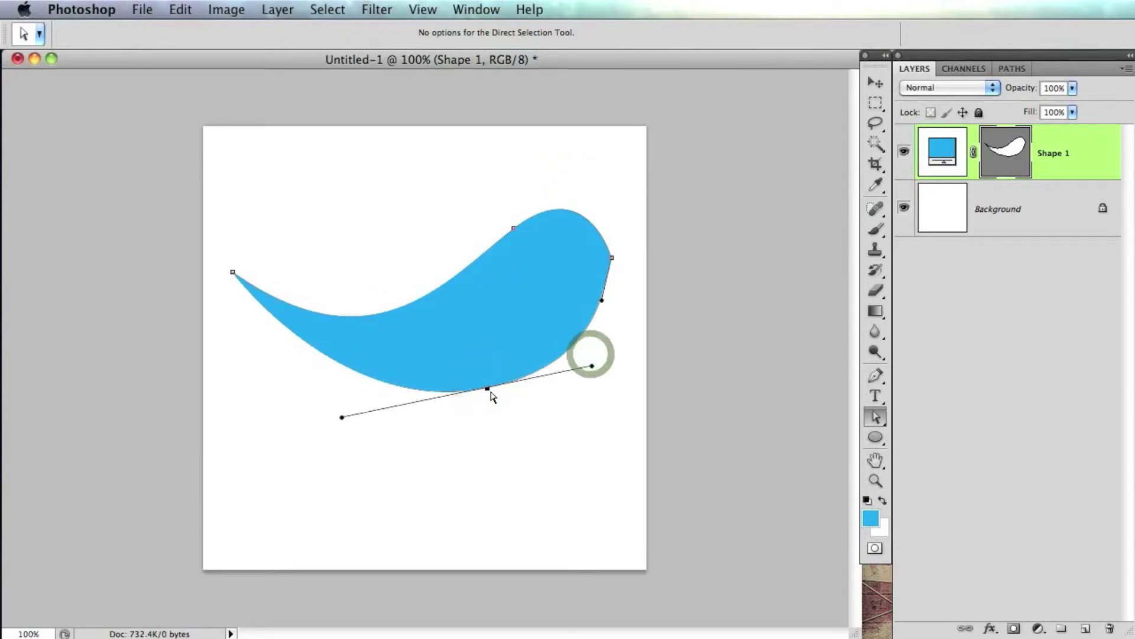
{"action": "left_click_drag", "start_coordinate": [489, 390], "coordinate": [480, 401]}
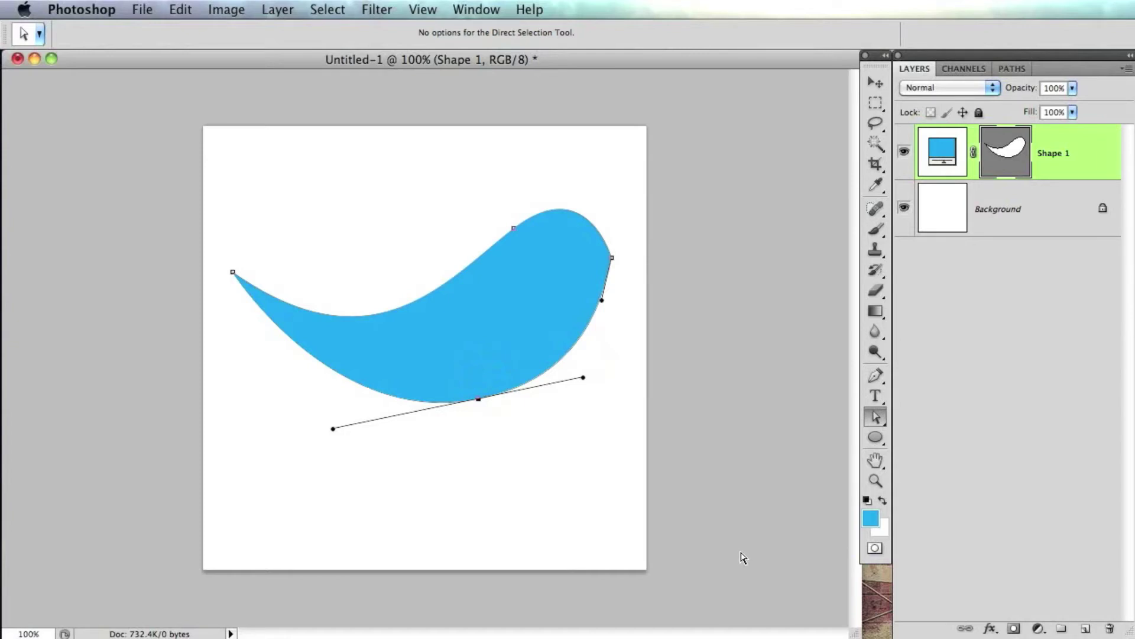
Step: Move the Shape 1 bird body about 48 px left
{"action": "left_click", "coordinate": [879, 84]}
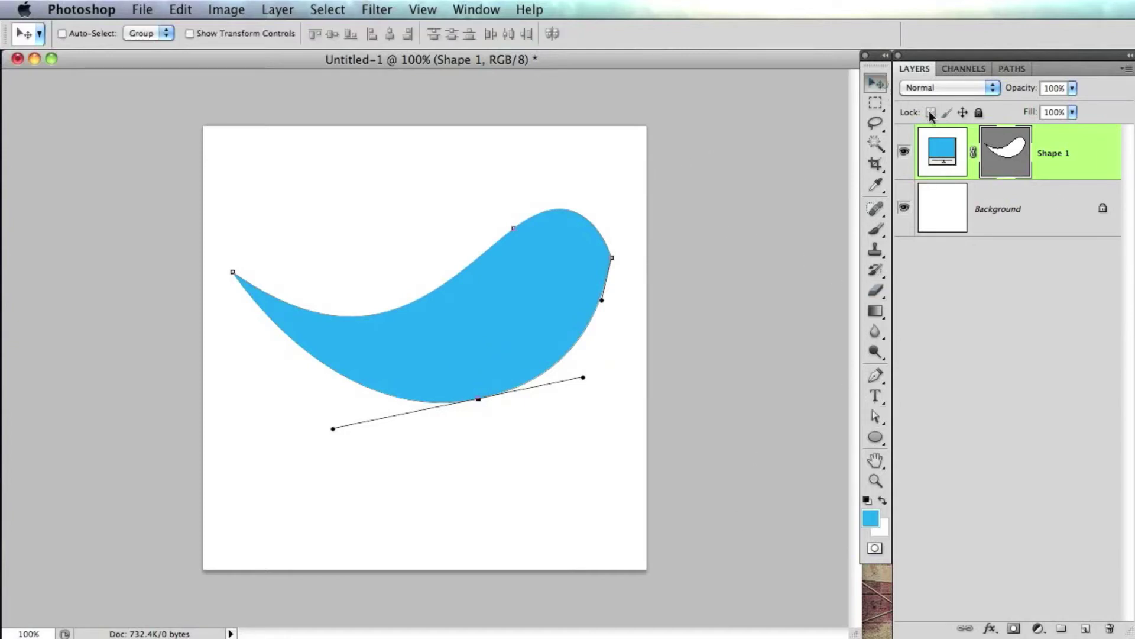
{"action": "left_click", "coordinate": [1048, 219]}
{"action": "left_click", "coordinate": [1073, 158]}
{"action": "left_click_drag", "start_coordinate": [517, 314], "coordinate": [459, 324]}
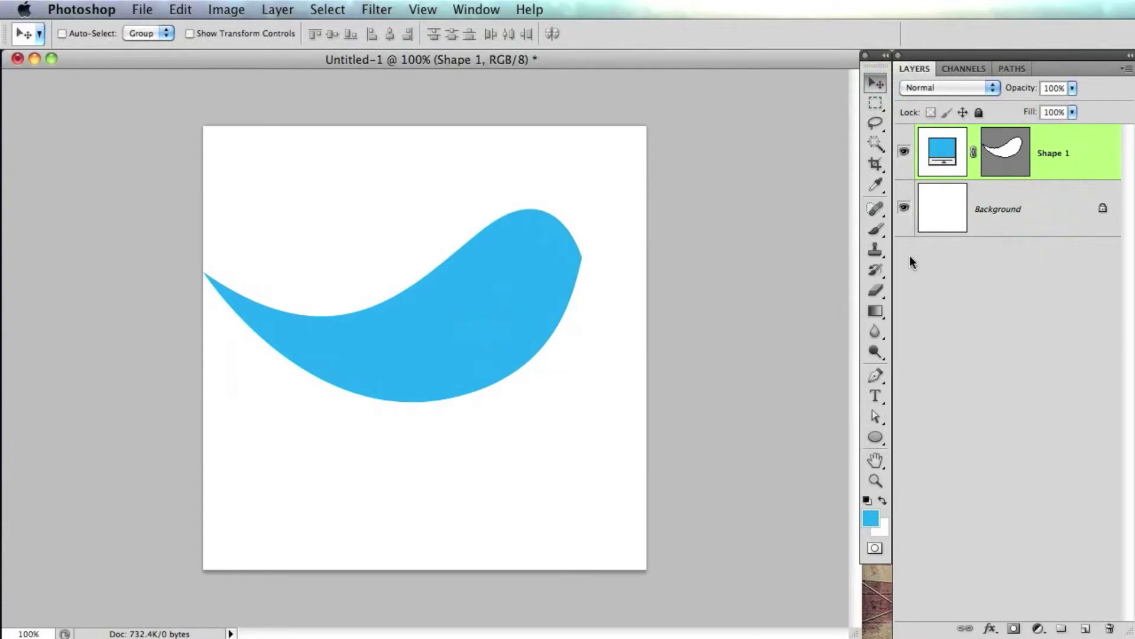
Step: Draw a small test triangle with the Pen, then delete its layer
{"action": "left_click", "coordinate": [876, 380]}
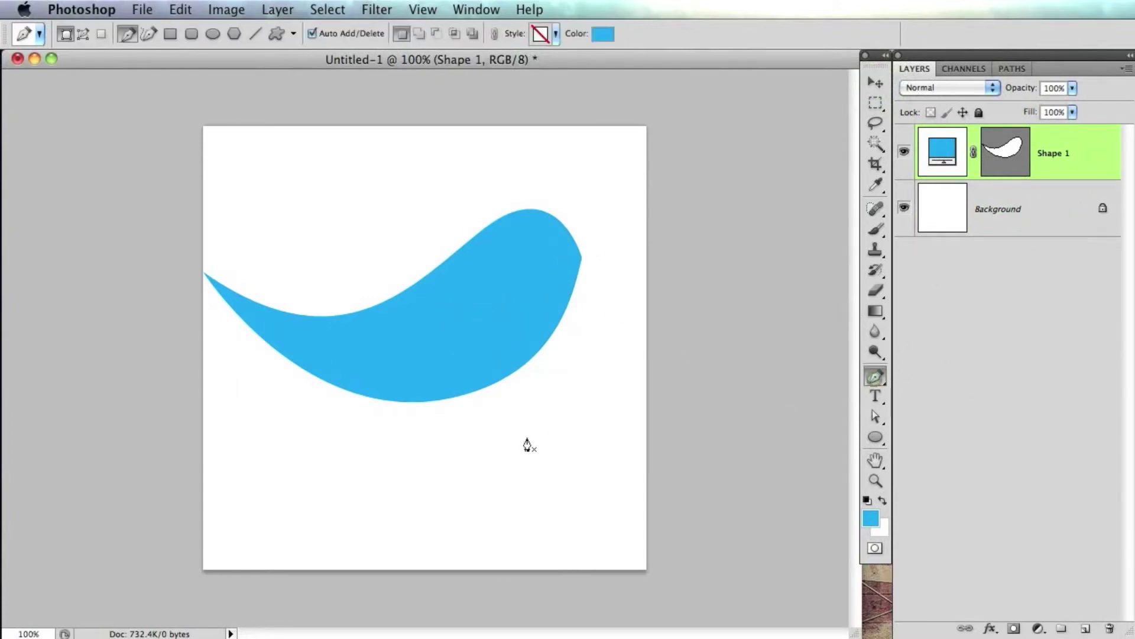
{"action": "left_click", "coordinate": [525, 433]}
{"action": "left_click", "coordinate": [558, 467]}
{"action": "left_click", "coordinate": [532, 494]}
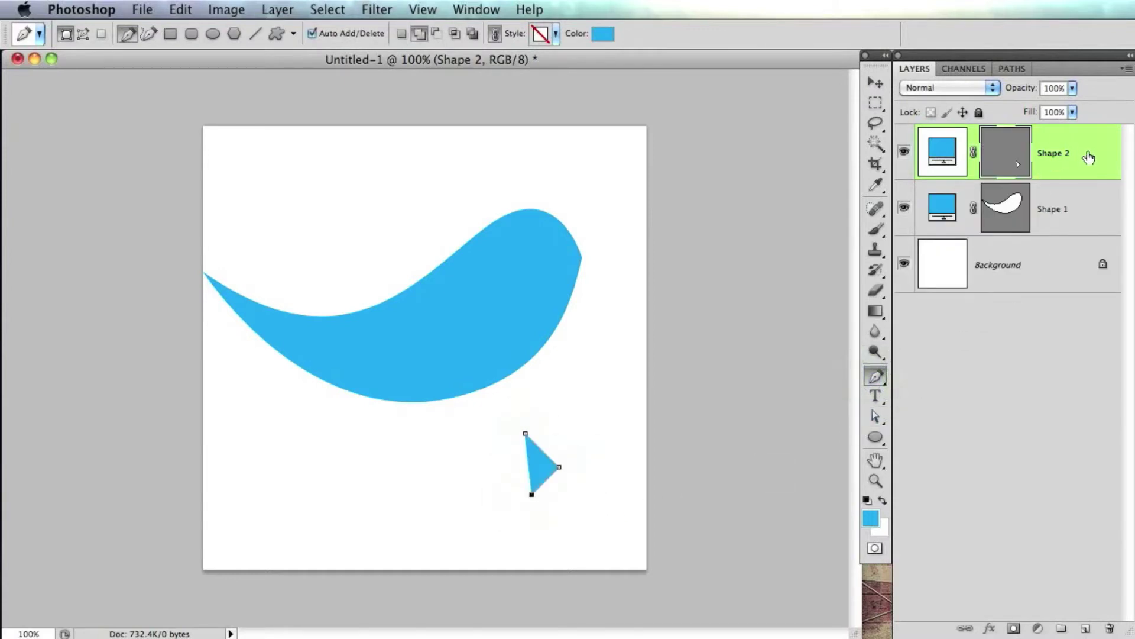
{"action": "left_click_drag", "start_coordinate": [1089, 152], "coordinate": [1110, 628]}
Step: On a new layer, draw a small rounded square below the bird body
{"action": "left_click", "coordinate": [1087, 631]}
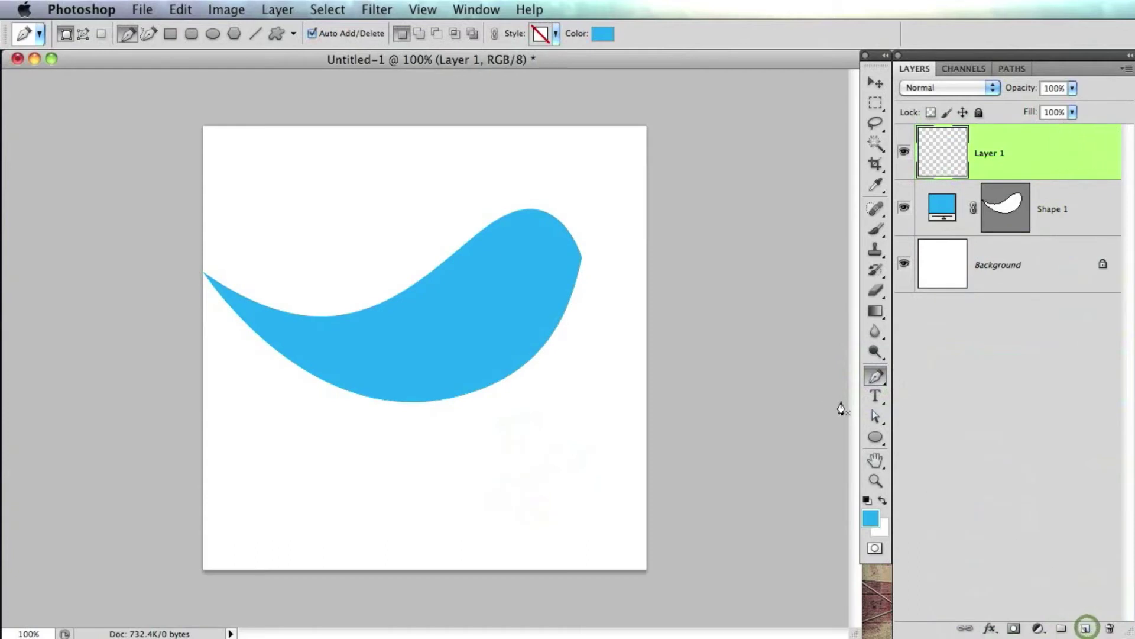
{"action": "left_click", "coordinate": [875, 436]}
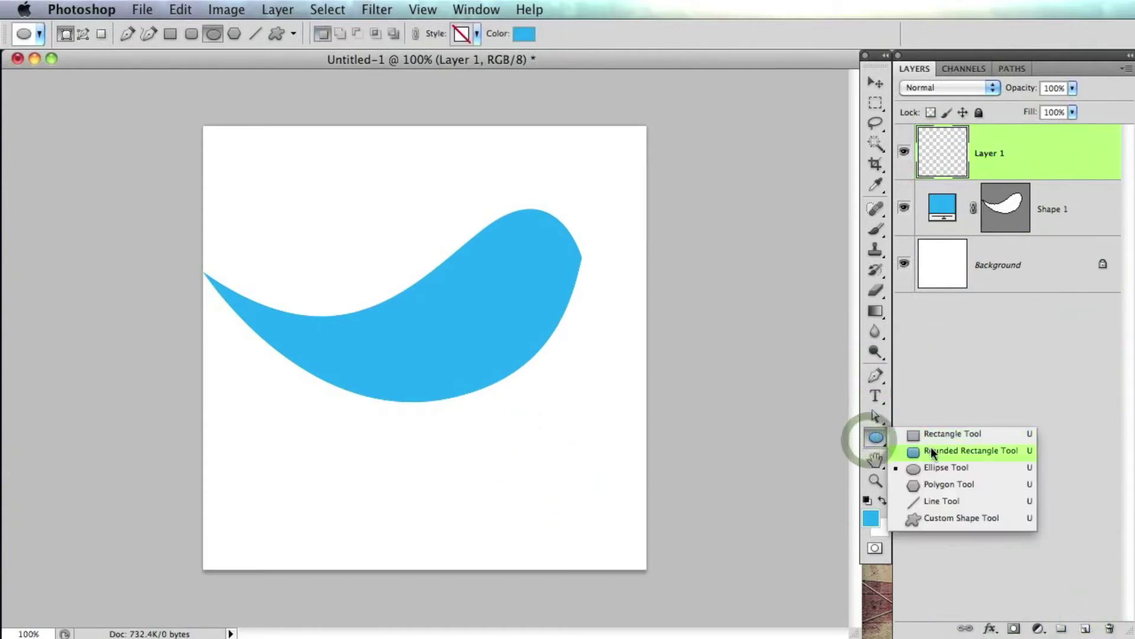
{"action": "left_click", "coordinate": [962, 450]}
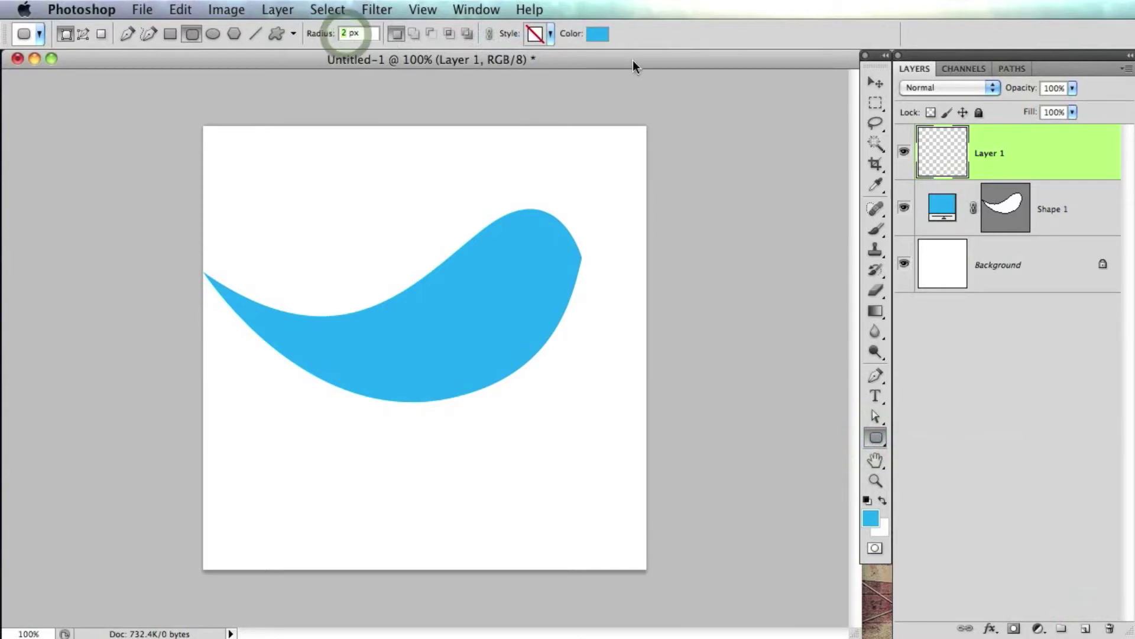
{"action": "left_click_drag", "start_coordinate": [633, 59], "coordinate": [635, 60]}
{"action": "left_click_drag", "start_coordinate": [509, 433], "coordinate": [556, 461]}
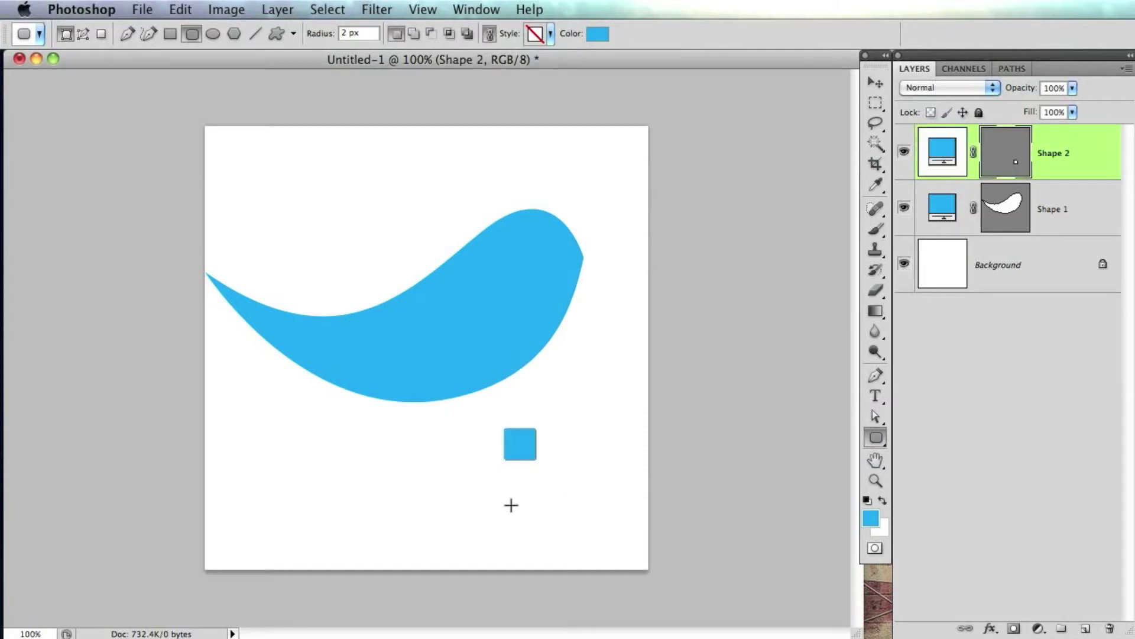
Step: Rotate the square about 60 degrees and apply the transform
{"action": "key", "text": "super+t"}
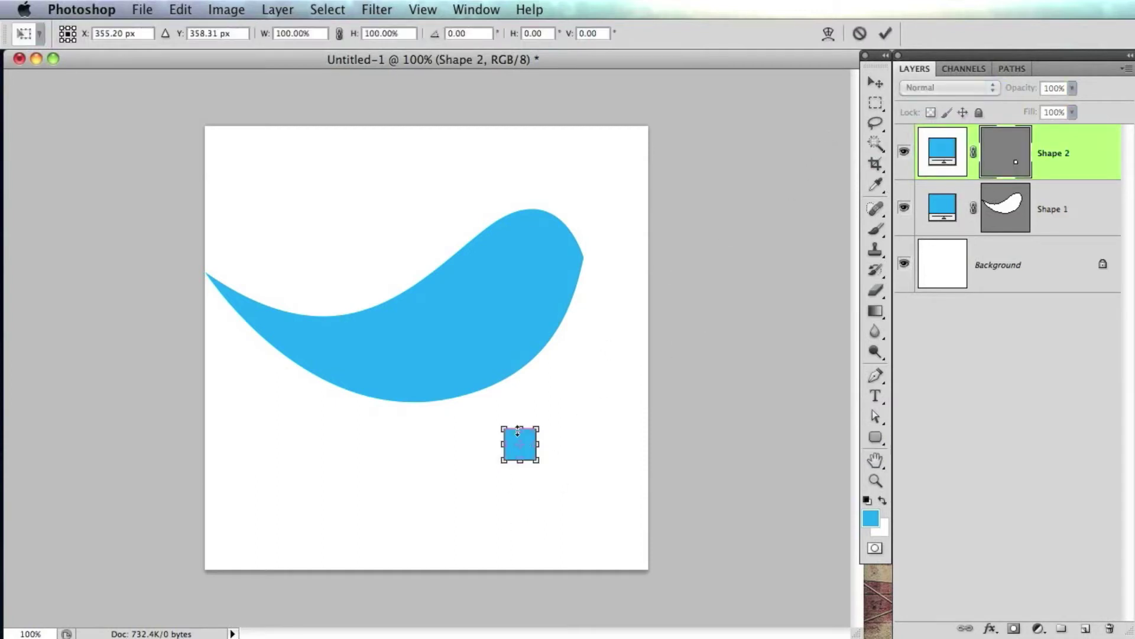
{"action": "left_click_drag", "start_coordinate": [548, 414], "coordinate": [580, 443]}
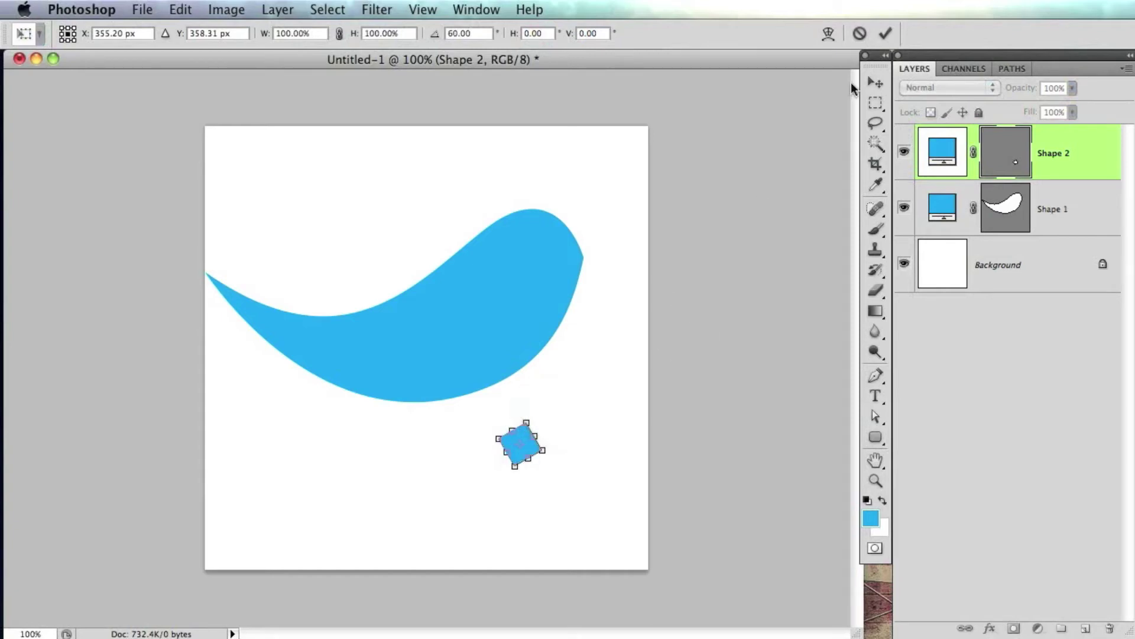
{"action": "left_click", "coordinate": [886, 34]}
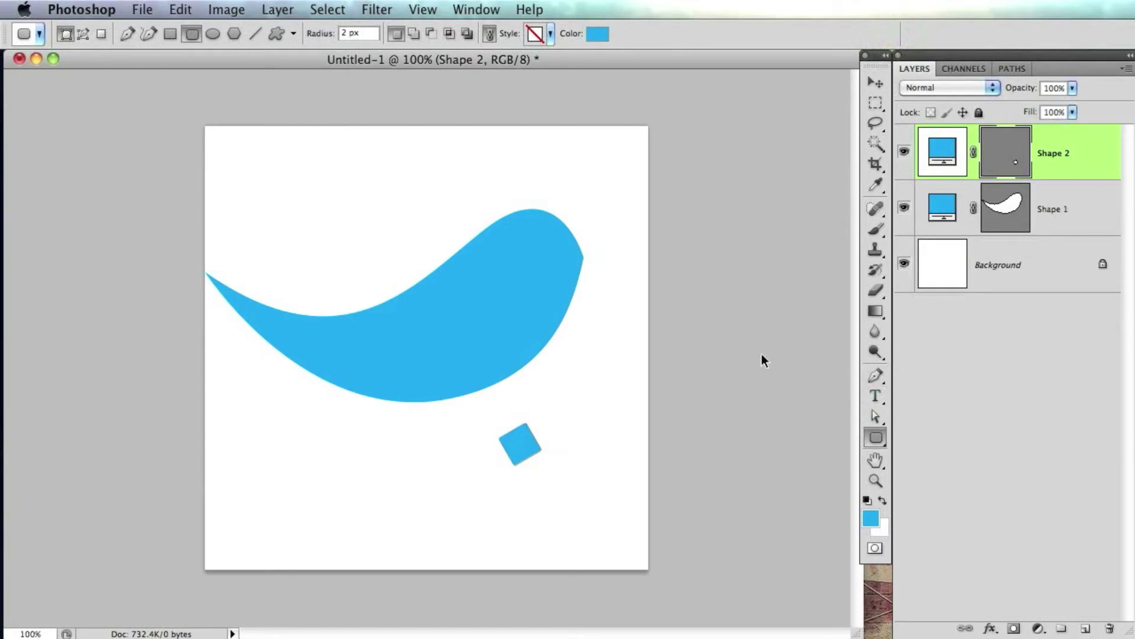
{"action": "key", "text": "super+plus"}
Step: Remove the tilted square's left corner anchor to make it a triangle
{"action": "left_click_drag", "start_coordinate": [759, 574], "coordinate": [750, 414]}
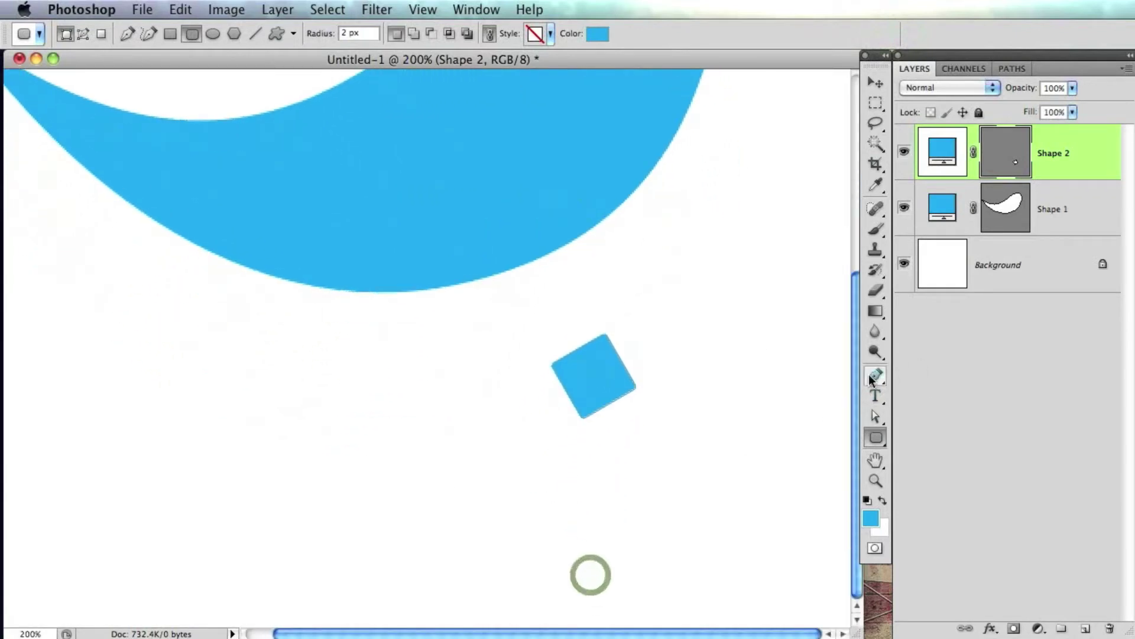
{"action": "left_click", "coordinate": [875, 375]}
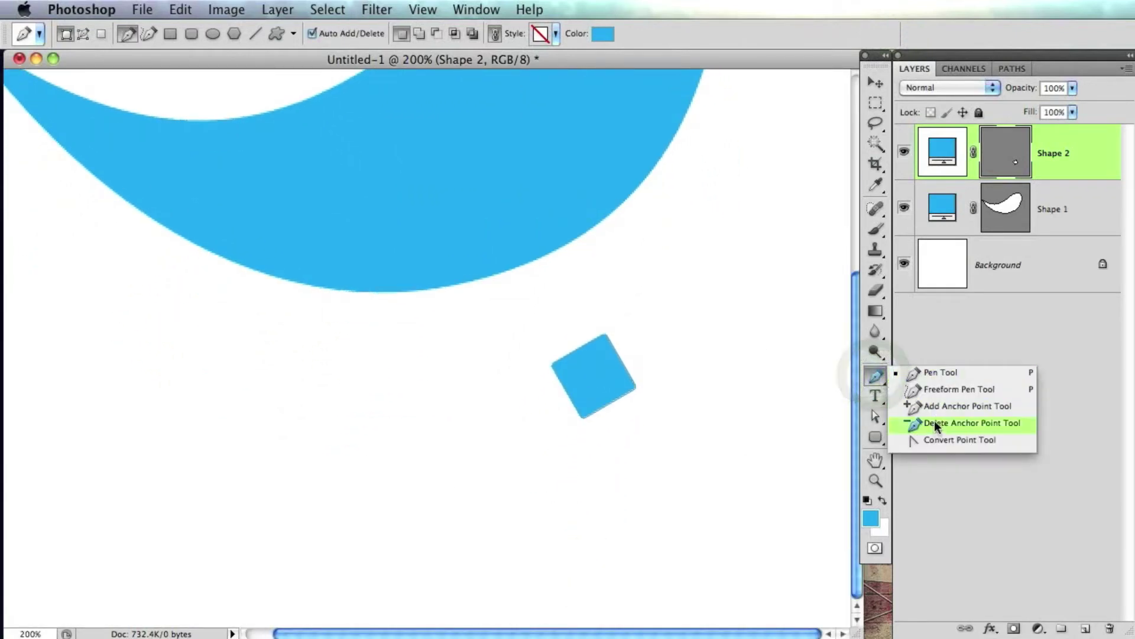
{"action": "left_click", "coordinate": [914, 429]}
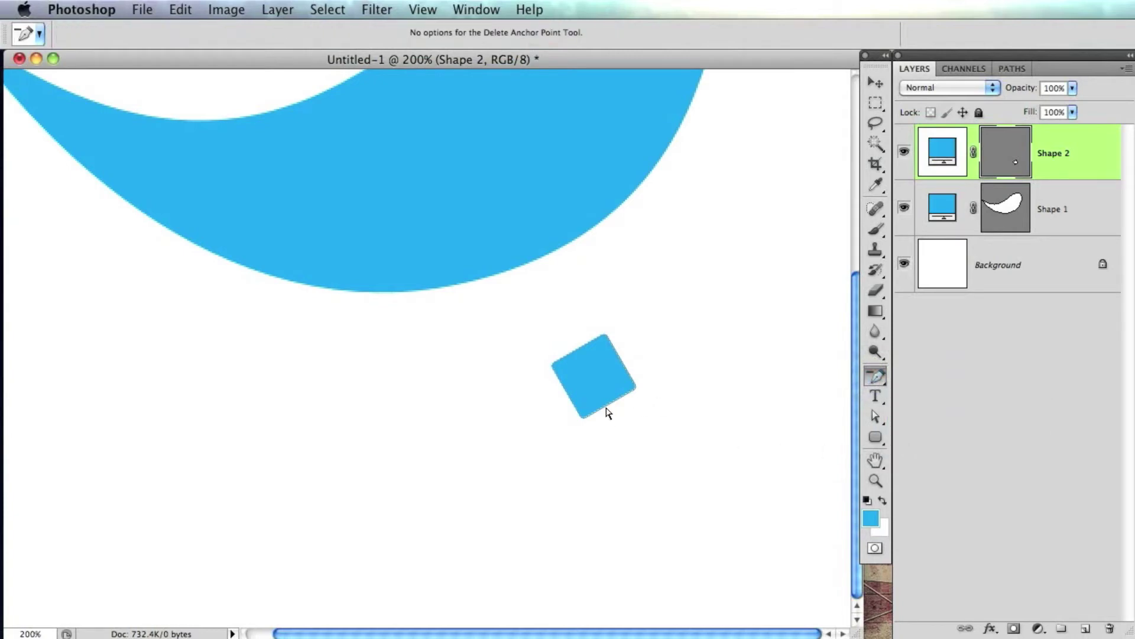
{"action": "left_click", "coordinate": [554, 366]}
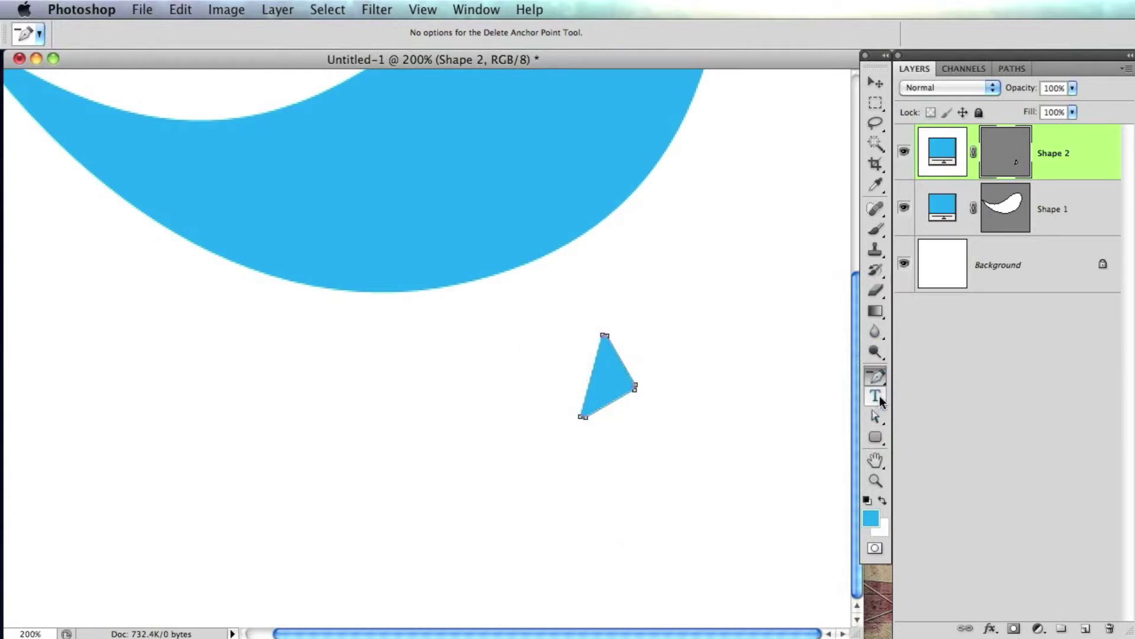
Step: Delete the Shape 2 triangle layer and add a fresh empty layer
{"action": "left_click_drag", "start_coordinate": [738, 313], "coordinate": [609, 378]}
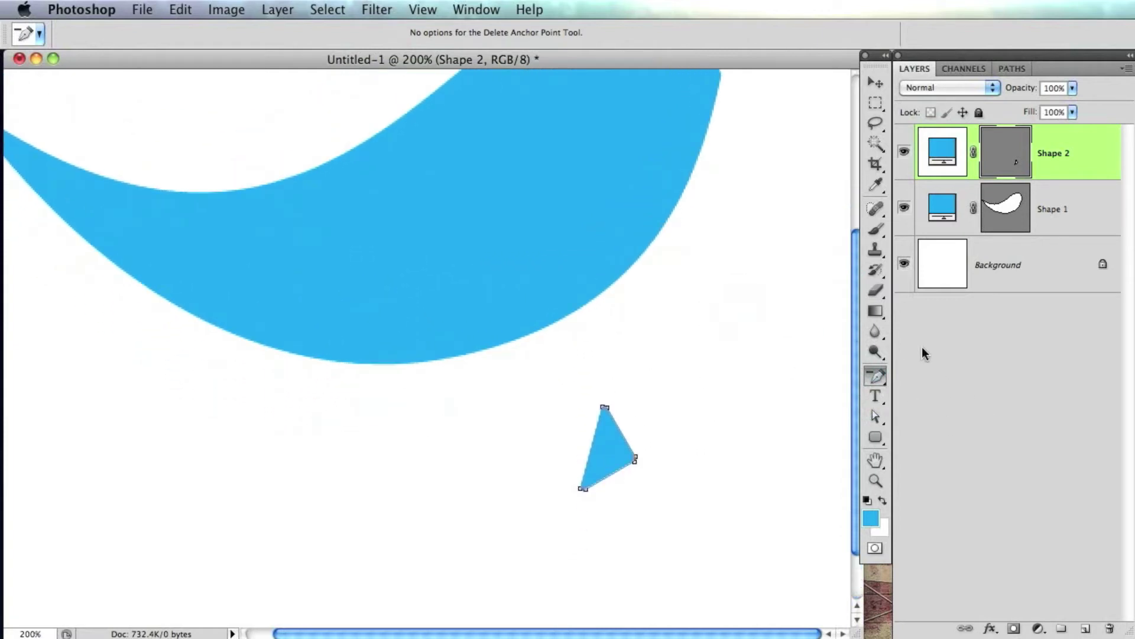
{"action": "left_click_drag", "start_coordinate": [1085, 156], "coordinate": [1109, 628]}
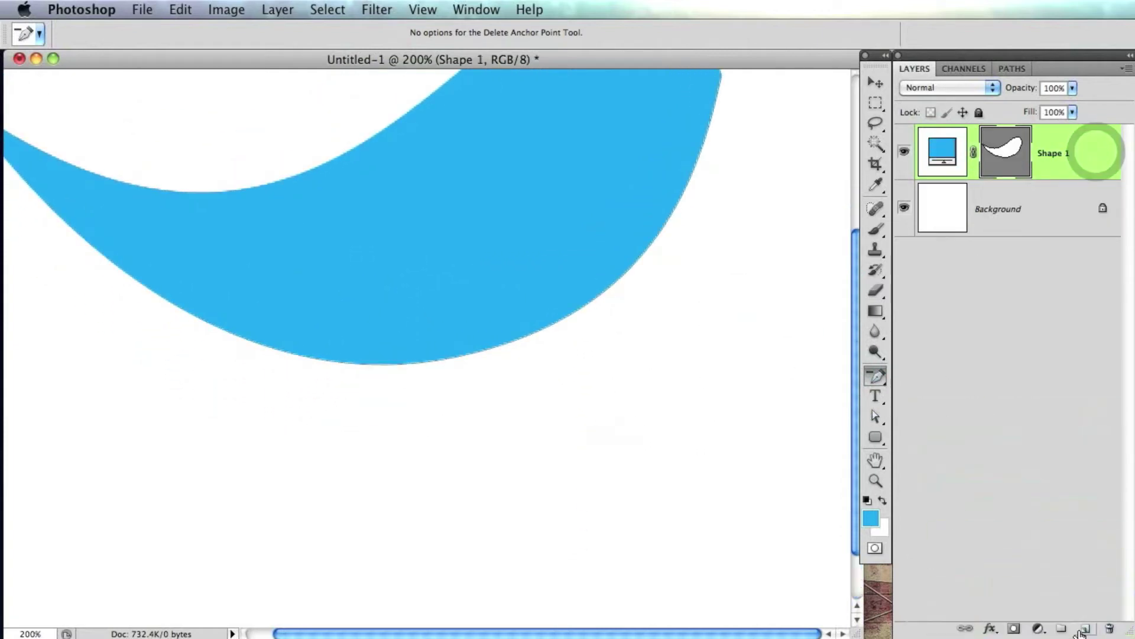
{"action": "left_click", "coordinate": [1085, 626]}
Step: Draw a rounded square below the bird and rotate it 45 degrees into a diamond
{"action": "left_click", "coordinate": [875, 436]}
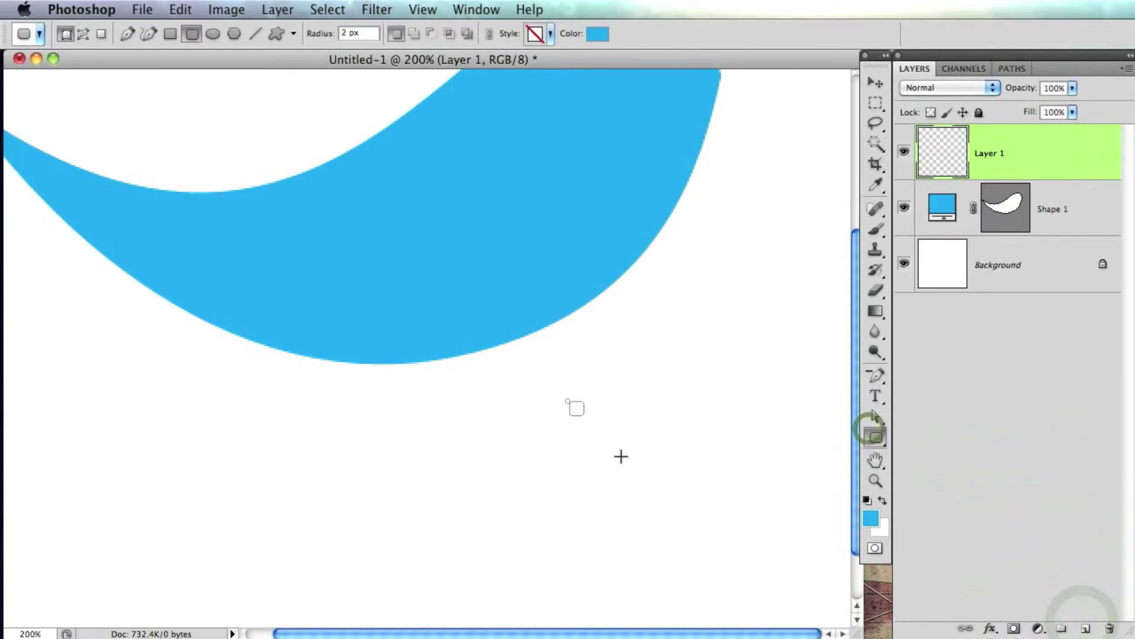
{"action": "left_click_drag", "start_coordinate": [569, 402], "coordinate": [662, 471]}
{"action": "left_click_drag", "start_coordinate": [876, 377], "coordinate": [946, 418]}
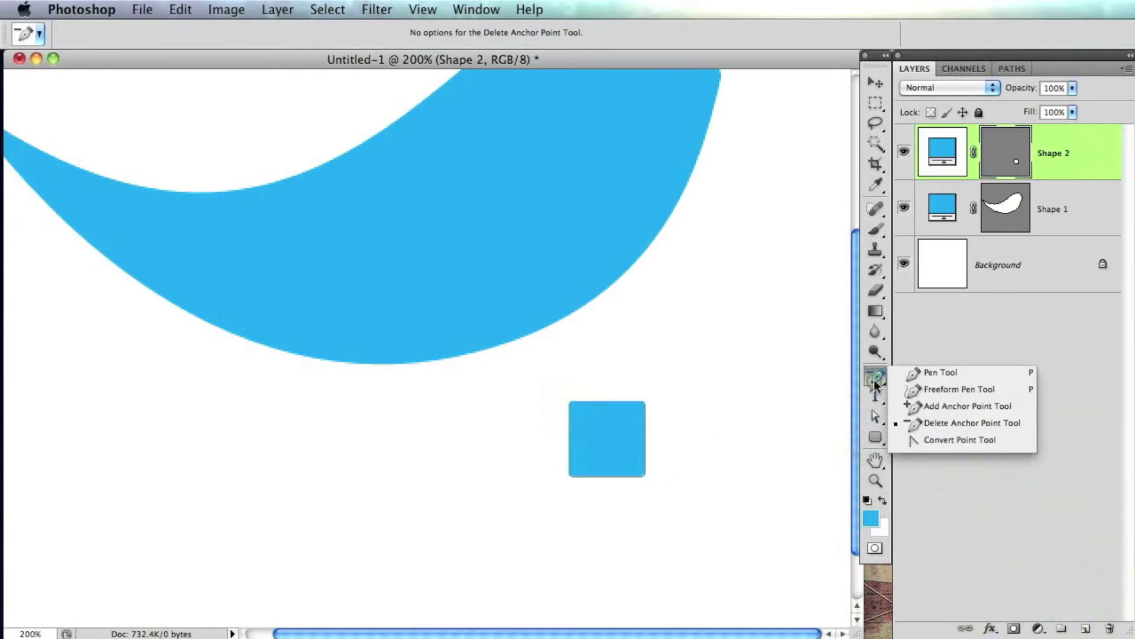
{"action": "left_click", "coordinate": [875, 83]}
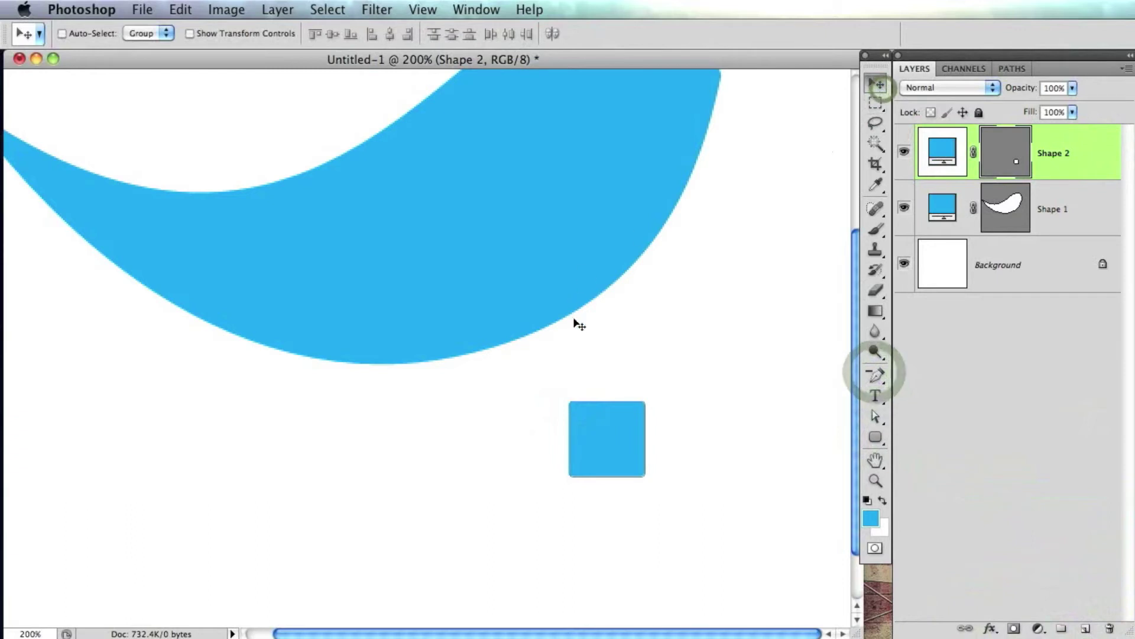
{"action": "key", "text": "super+t"}
{"action": "left_click_drag", "start_coordinate": [663, 363], "coordinate": [682, 426]}
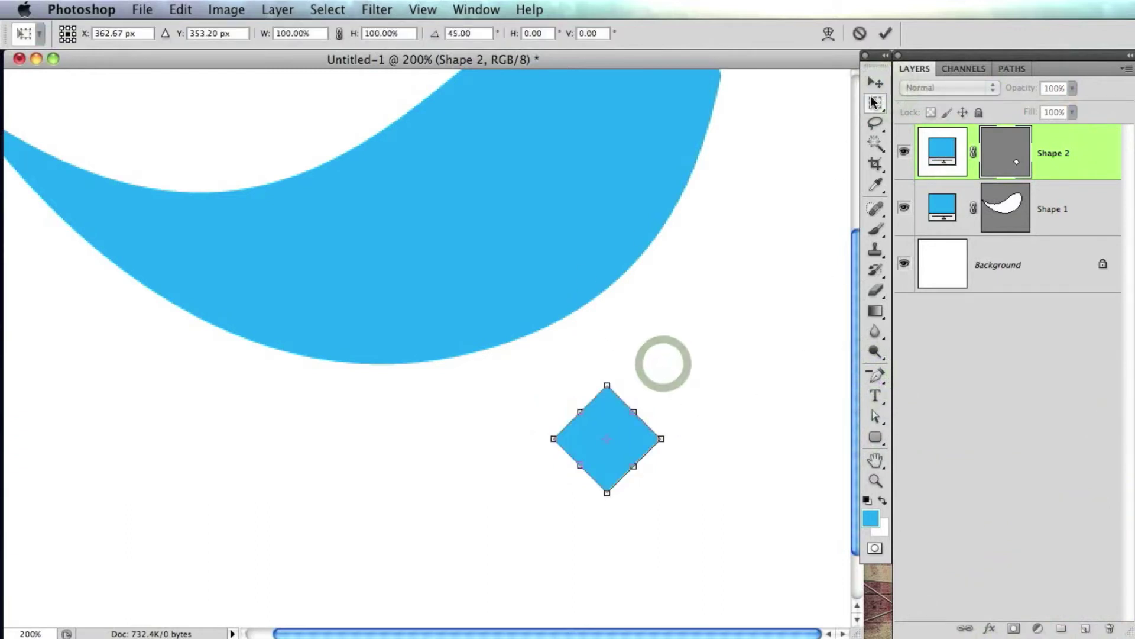
{"action": "left_click", "coordinate": [885, 34]}
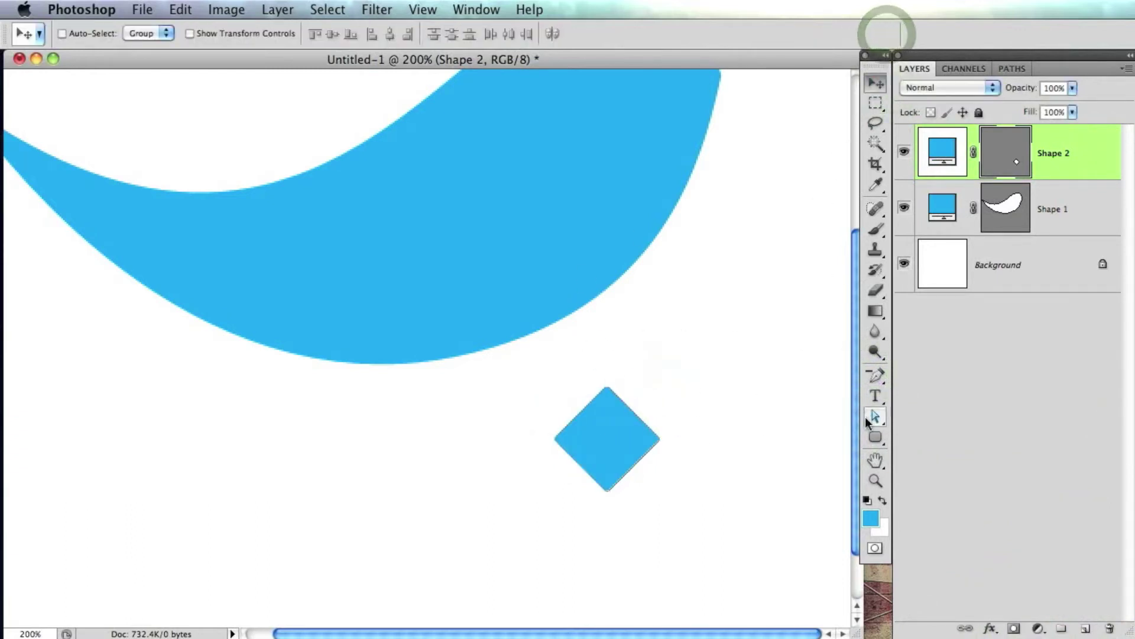
Step: Delete the diamond's left anchor to leave a right-pointing triangle
{"action": "key", "text": "p"}
{"action": "left_click", "coordinate": [568, 454]}
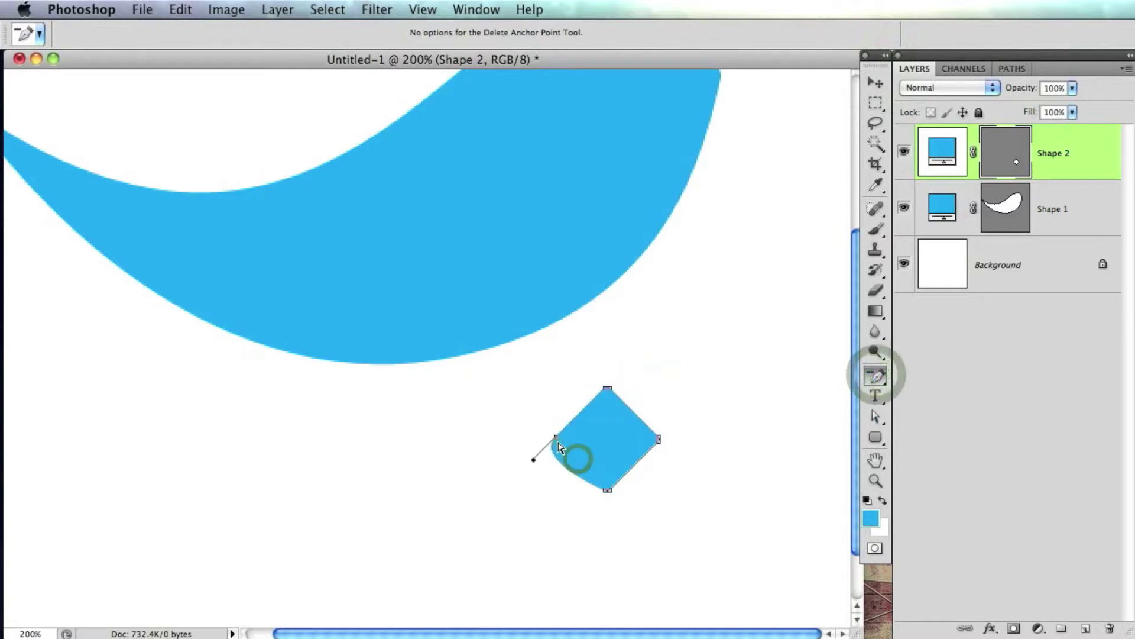
{"action": "left_click", "coordinate": [556, 439]}
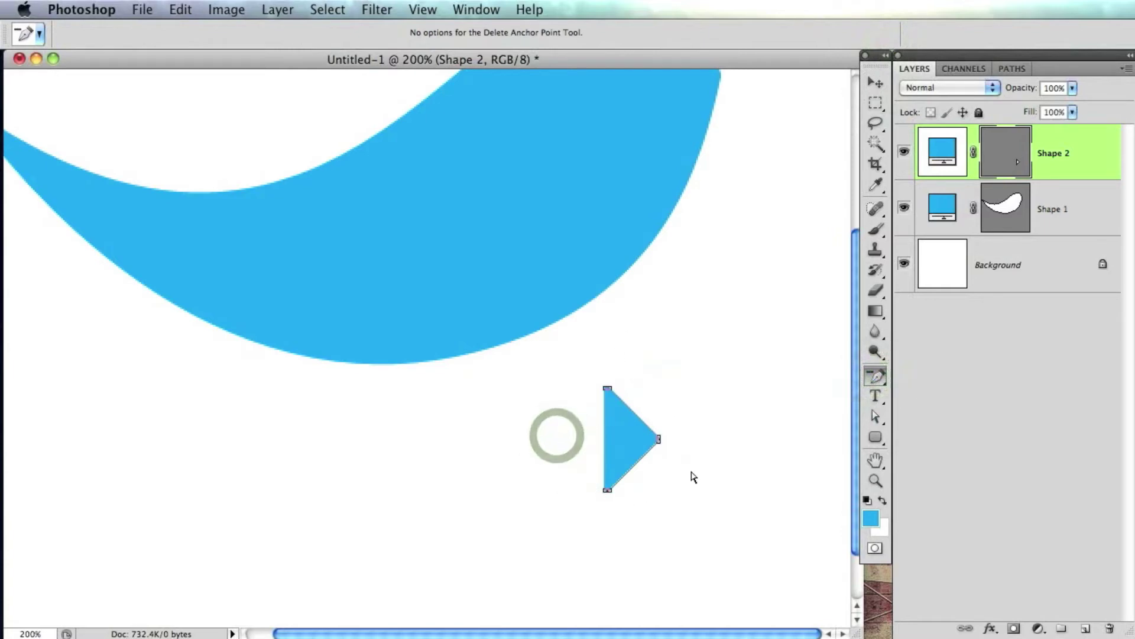
{"action": "left_click_drag", "start_coordinate": [693, 317], "coordinate": [644, 375]}
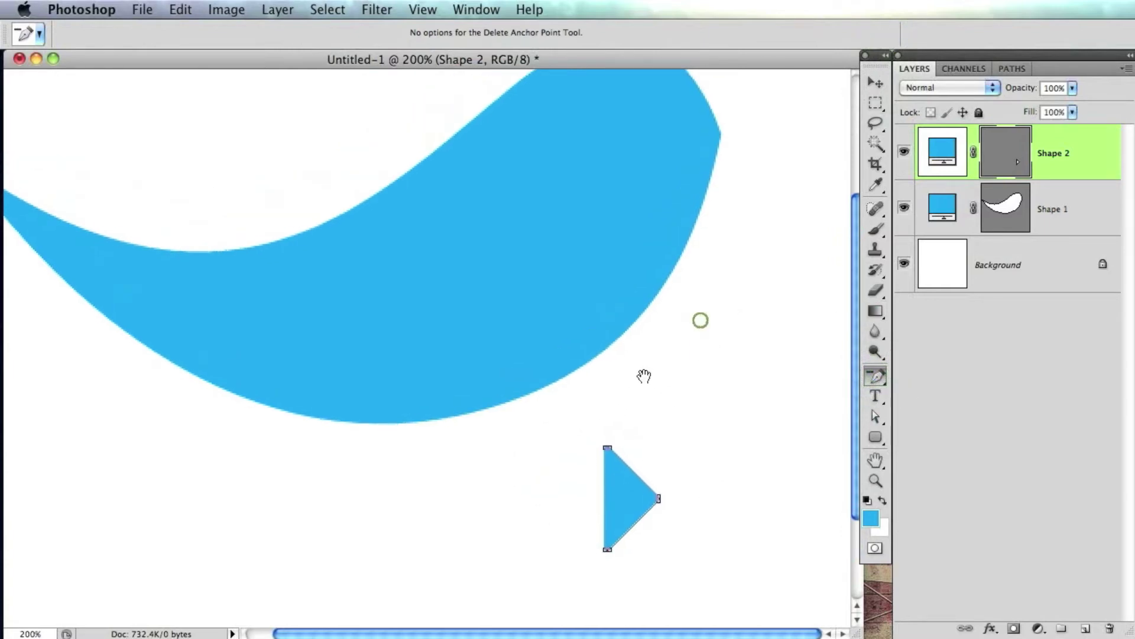
{"action": "left_click", "coordinate": [876, 85]}
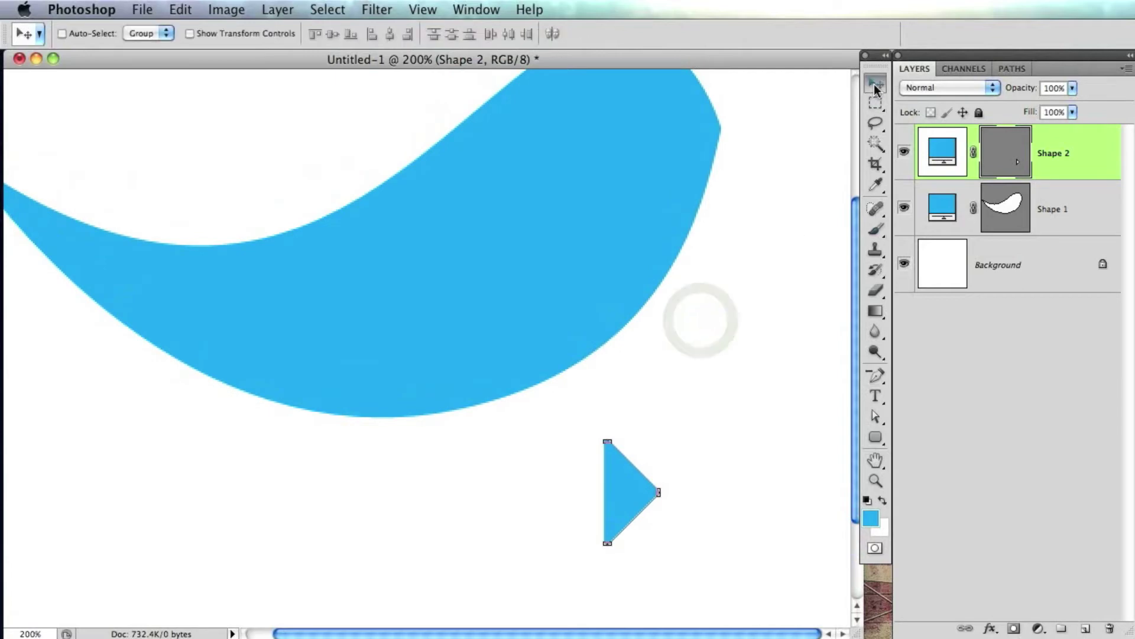
{"action": "left_click", "coordinate": [1050, 208]}
Step: Move the bird body up and place the triangle beside its head as a beak
{"action": "left_click_drag", "start_coordinate": [615, 477], "coordinate": [650, 378]}
{"action": "left_click", "coordinate": [1077, 156]}
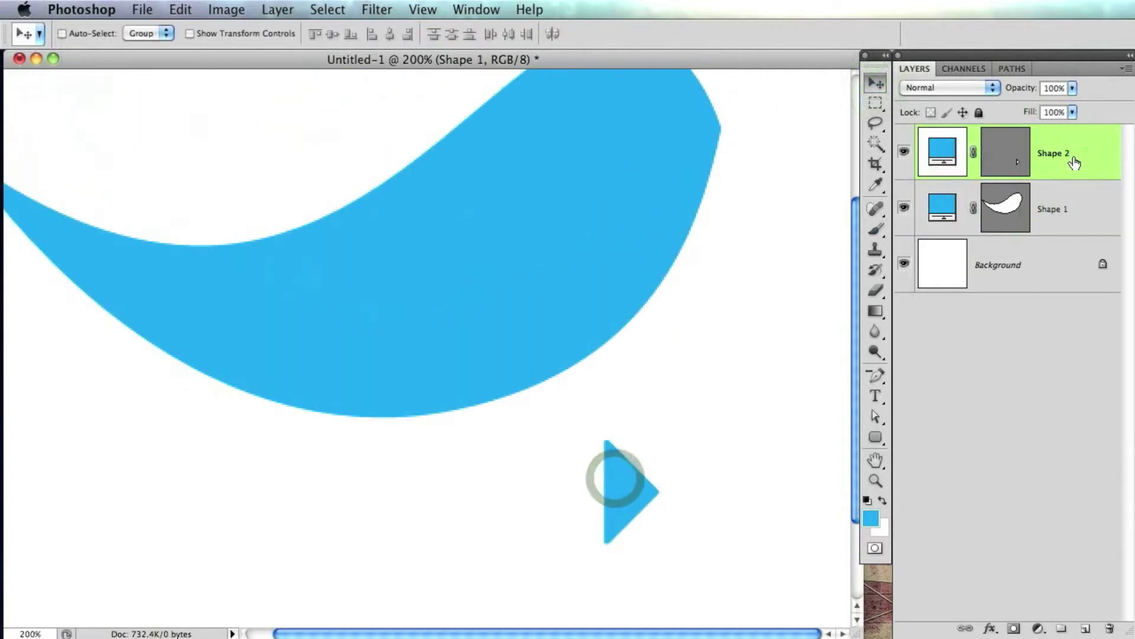
{"action": "left_click_drag", "start_coordinate": [613, 497], "coordinate": [723, 308]}
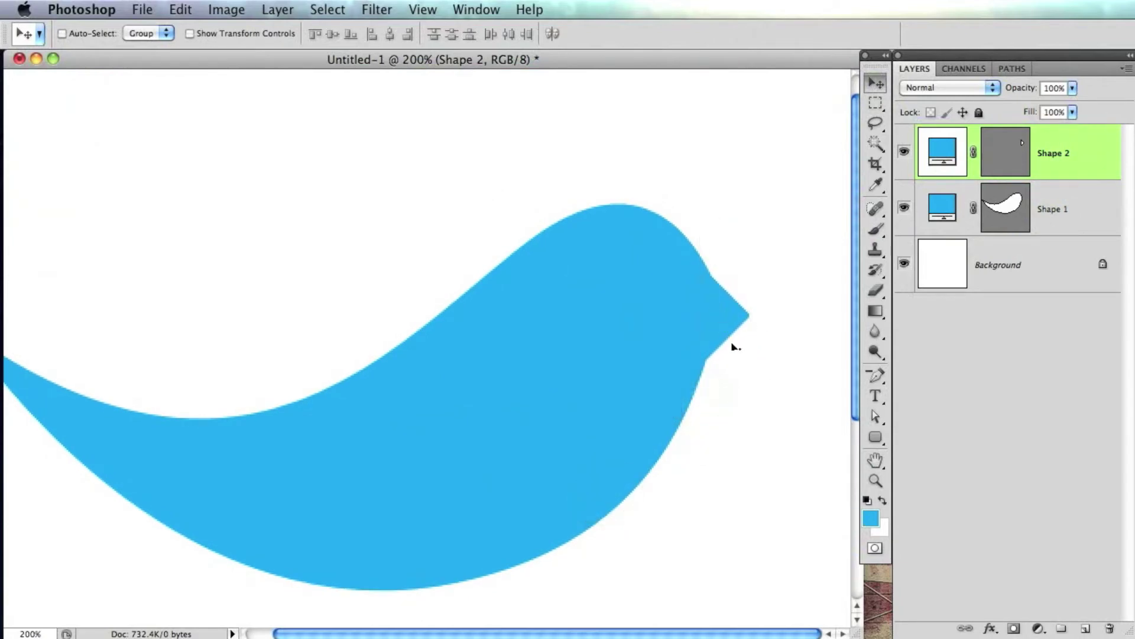
Step: Adjust the beak's tip, upper and lower points so its base tucks into the head
{"action": "left_click", "coordinate": [883, 421]}
{"action": "left_click_drag", "start_coordinate": [799, 279], "coordinate": [784, 317]}
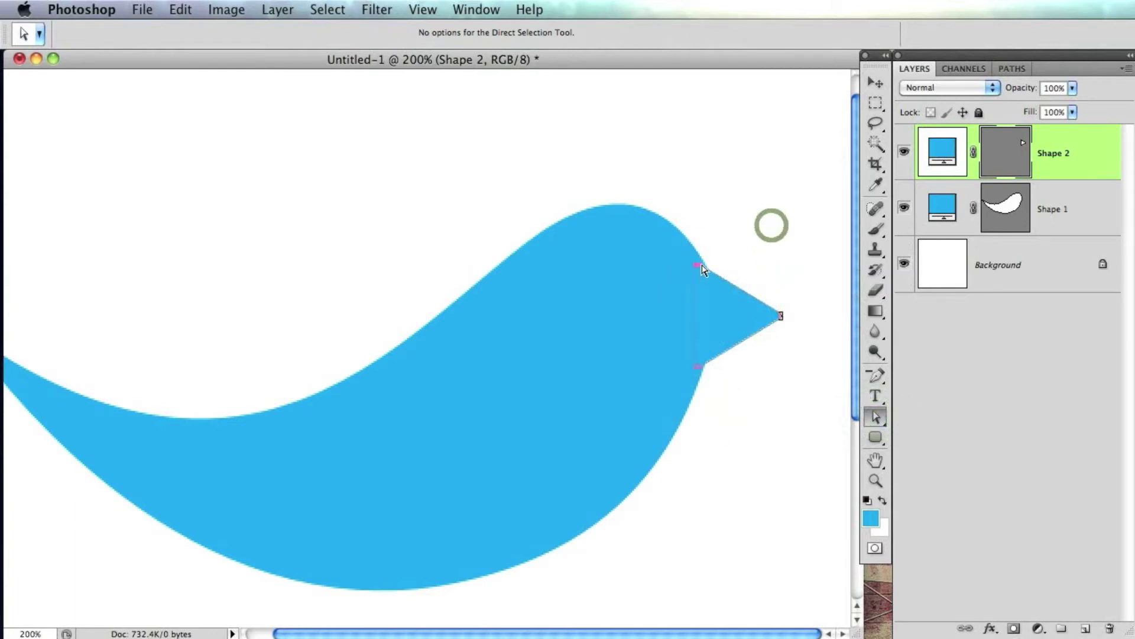
{"action": "left_click_drag", "start_coordinate": [701, 267], "coordinate": [702, 284]}
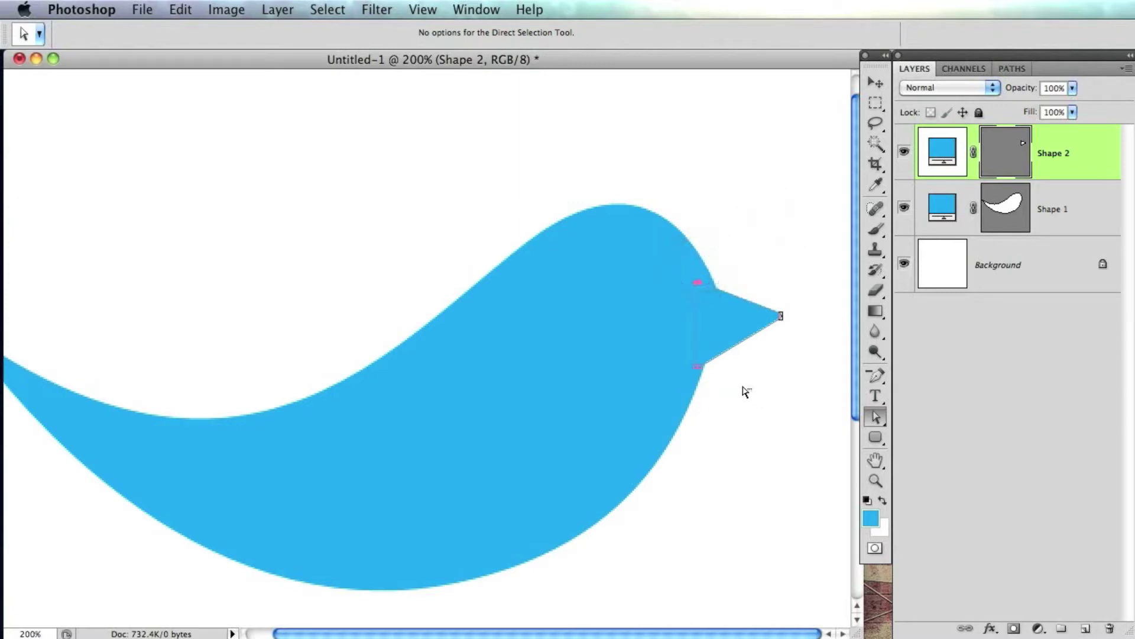
{"action": "left_click_drag", "start_coordinate": [696, 360], "coordinate": [707, 347]}
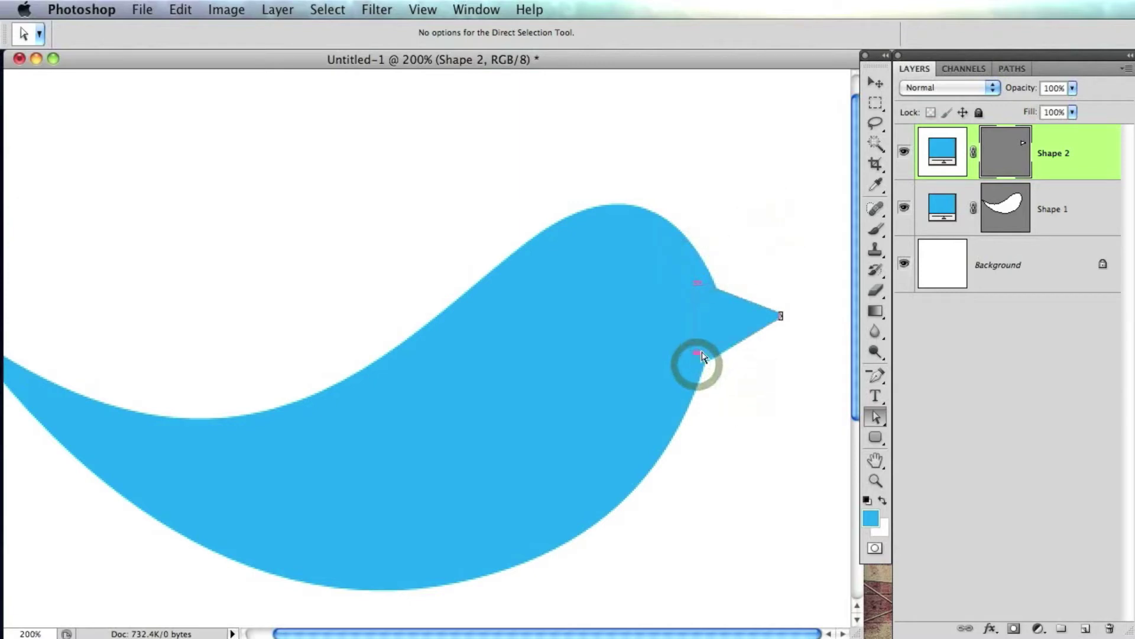
{"action": "left_click", "coordinate": [798, 270]}
{"action": "left_click", "coordinate": [1068, 254]}
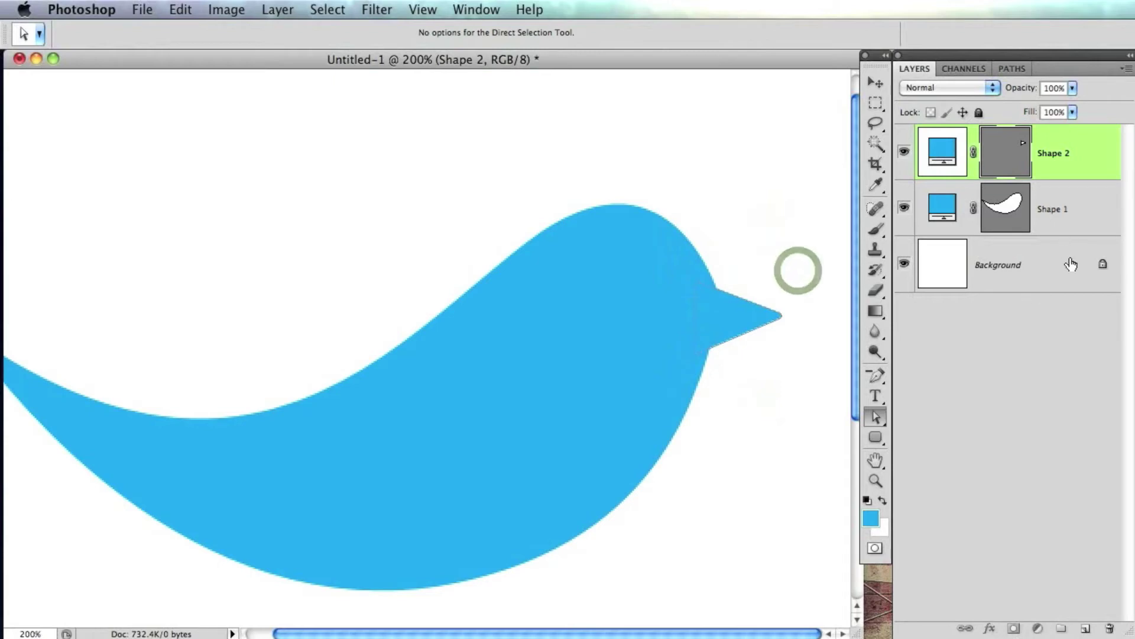
{"action": "left_click", "coordinate": [1017, 149]}
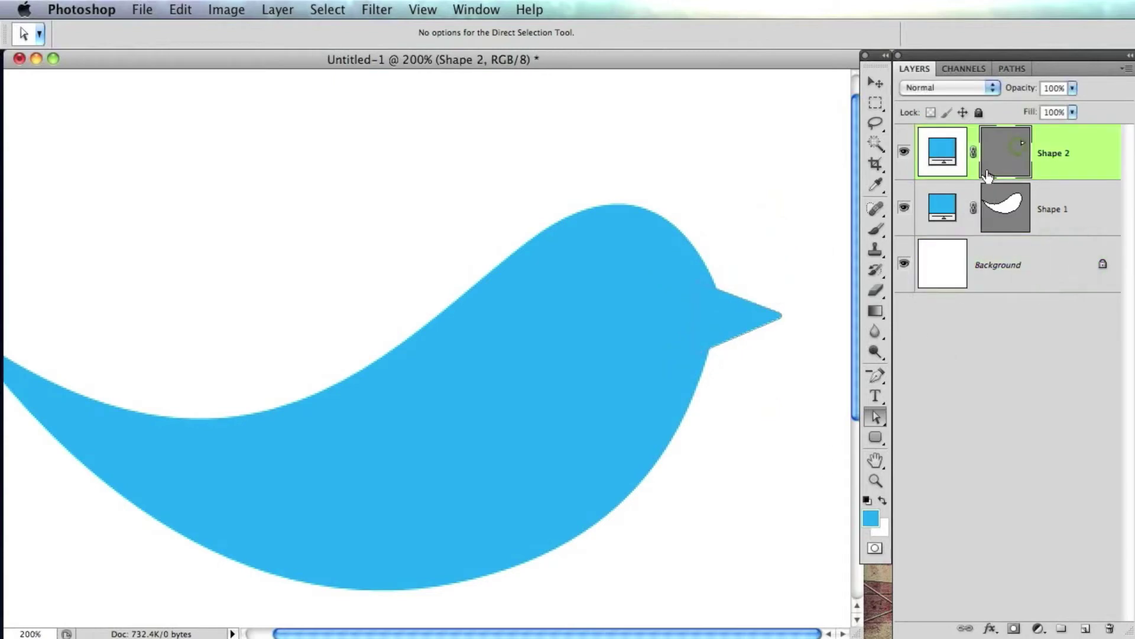
{"action": "left_click", "coordinate": [876, 417]}
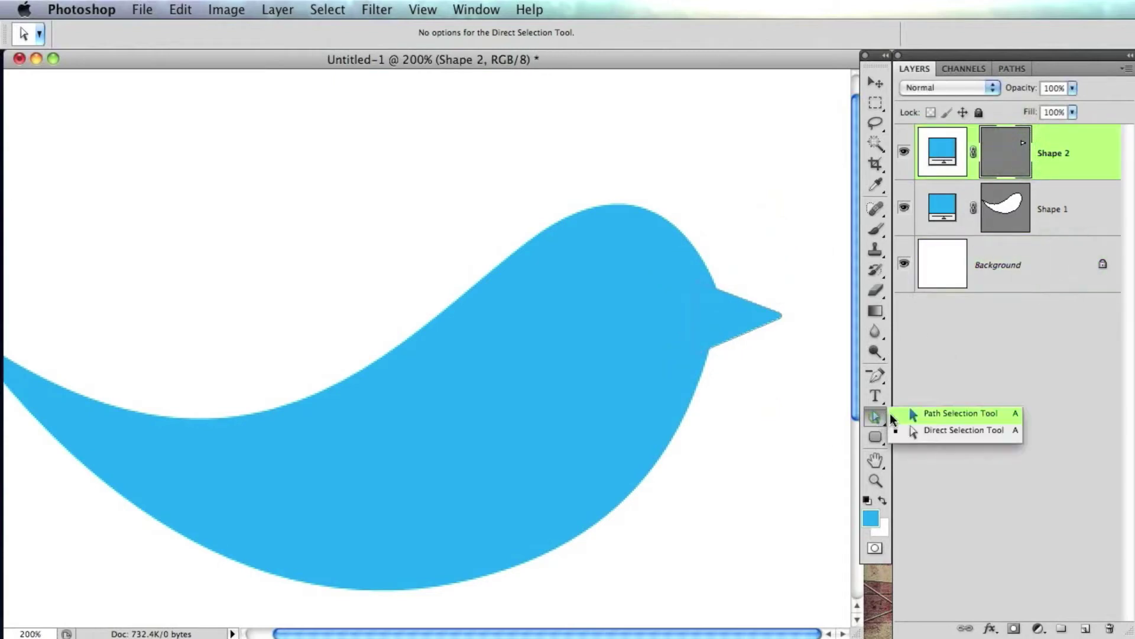
Step: Paste the beak path into Shape 1 with Cmd+V and delete the Shape 2 layer
{"action": "left_click", "coordinate": [945, 412]}
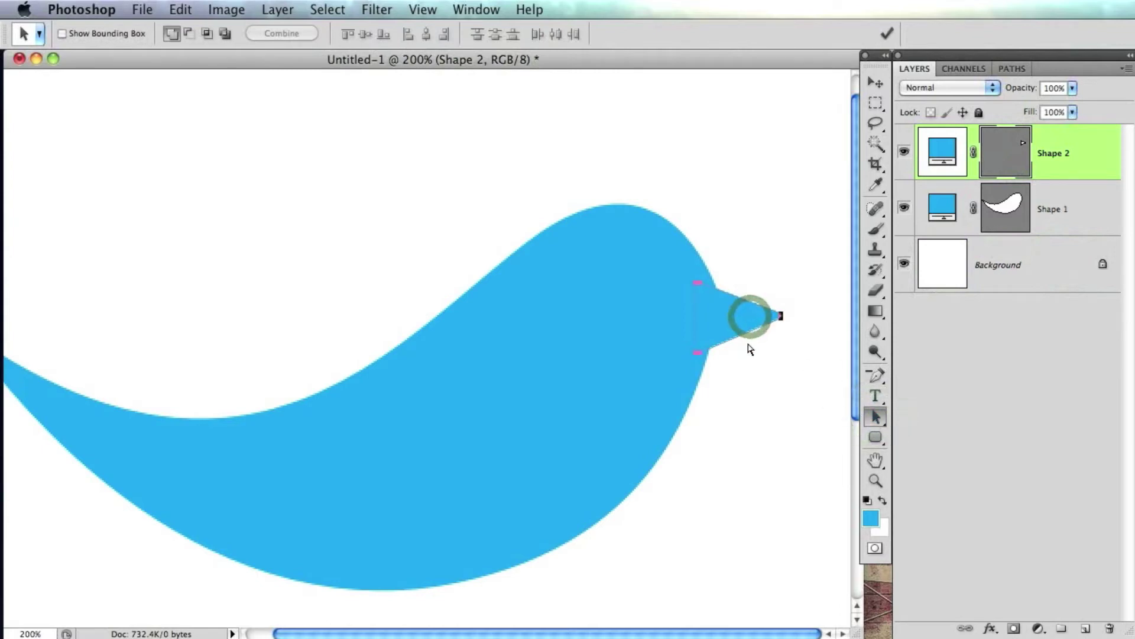
{"action": "left_click", "coordinate": [904, 154]}
{"action": "left_click", "coordinate": [999, 214]}
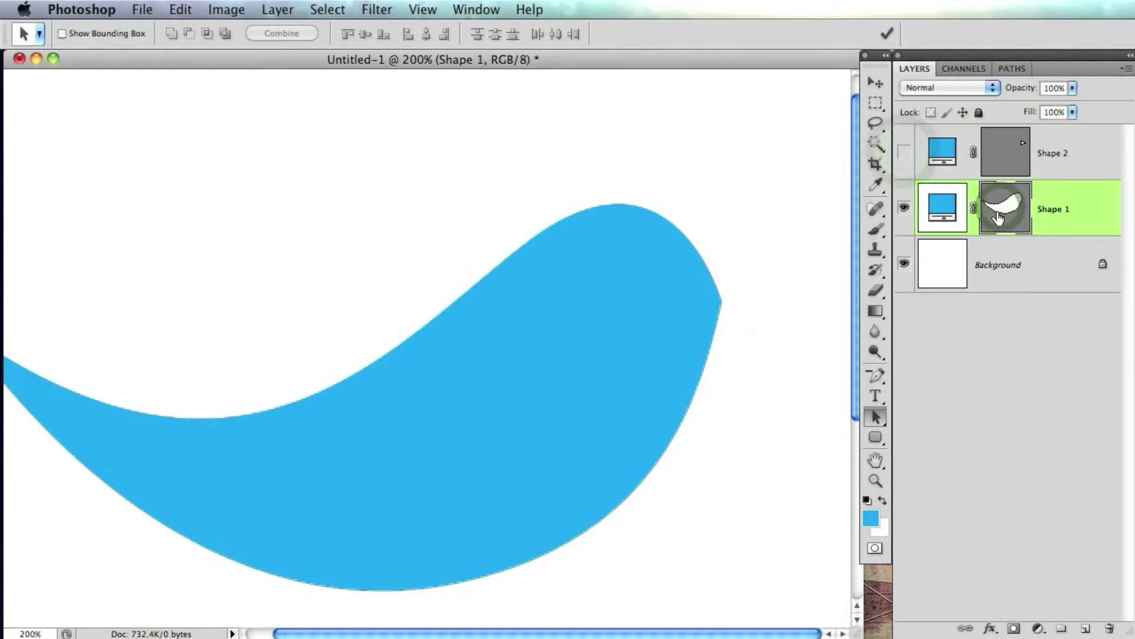
{"action": "left_click", "coordinate": [1005, 155]}
{"action": "left_click", "coordinate": [1009, 212]}
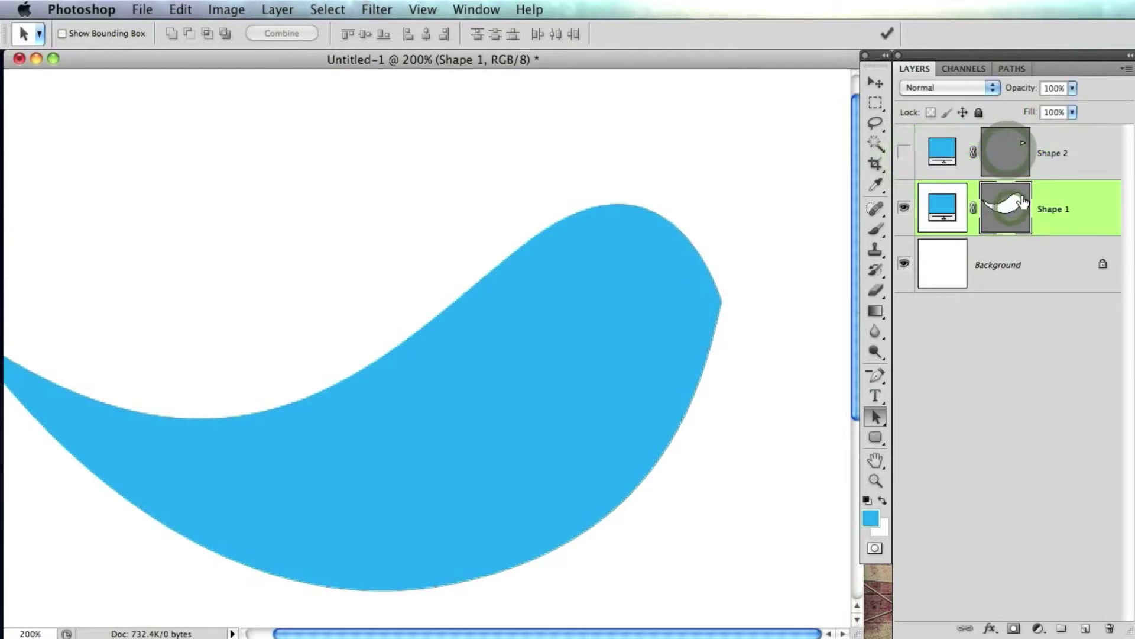
{"action": "left_click_drag", "start_coordinate": [1001, 218], "coordinate": [993, 236]}
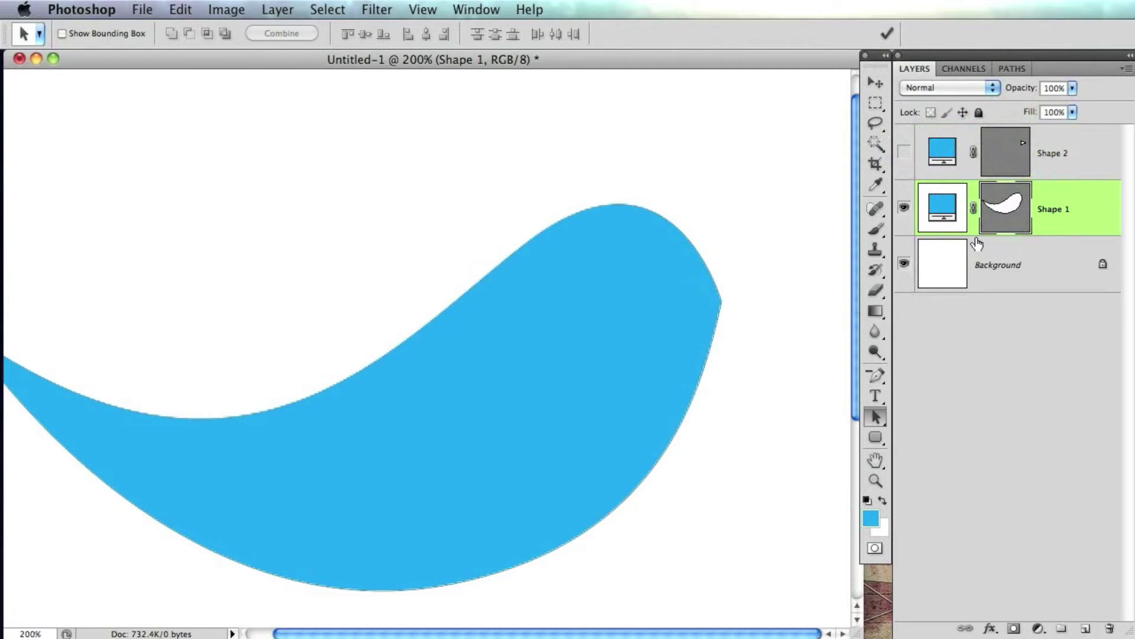
{"action": "key", "text": "super+v"}
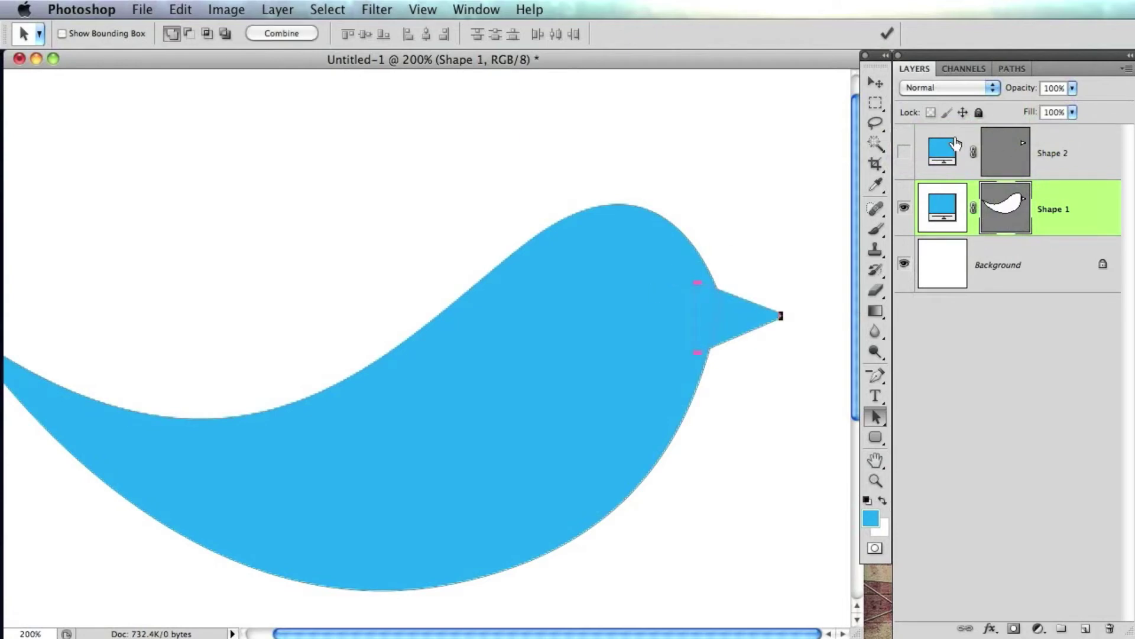
{"action": "left_click_drag", "start_coordinate": [955, 144], "coordinate": [1110, 627]}
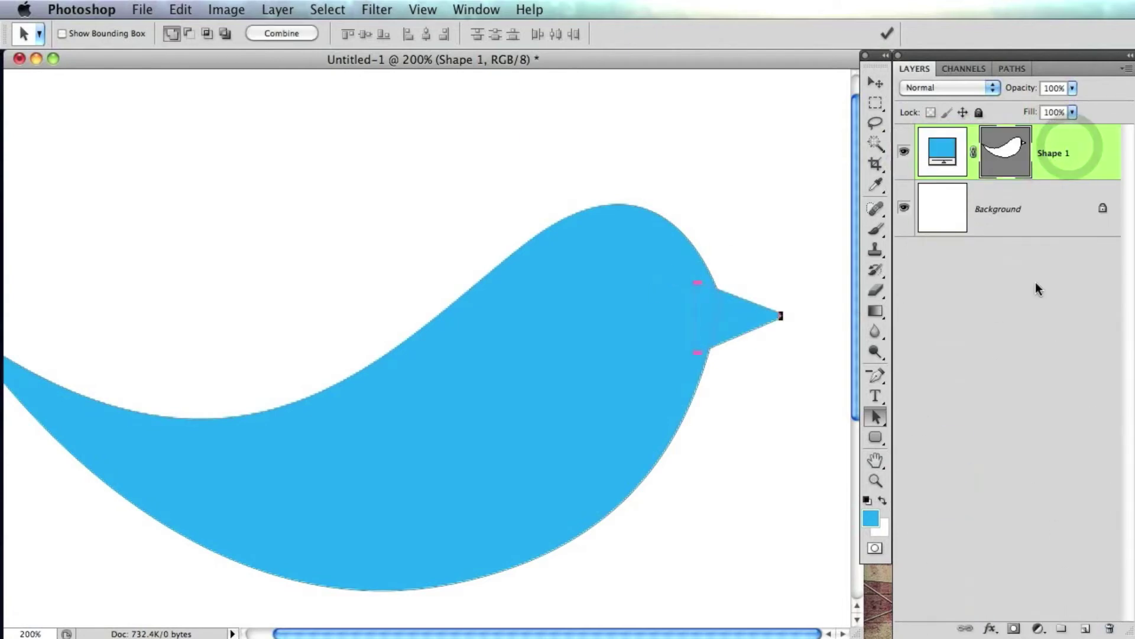
{"action": "left_click", "coordinate": [1066, 215]}
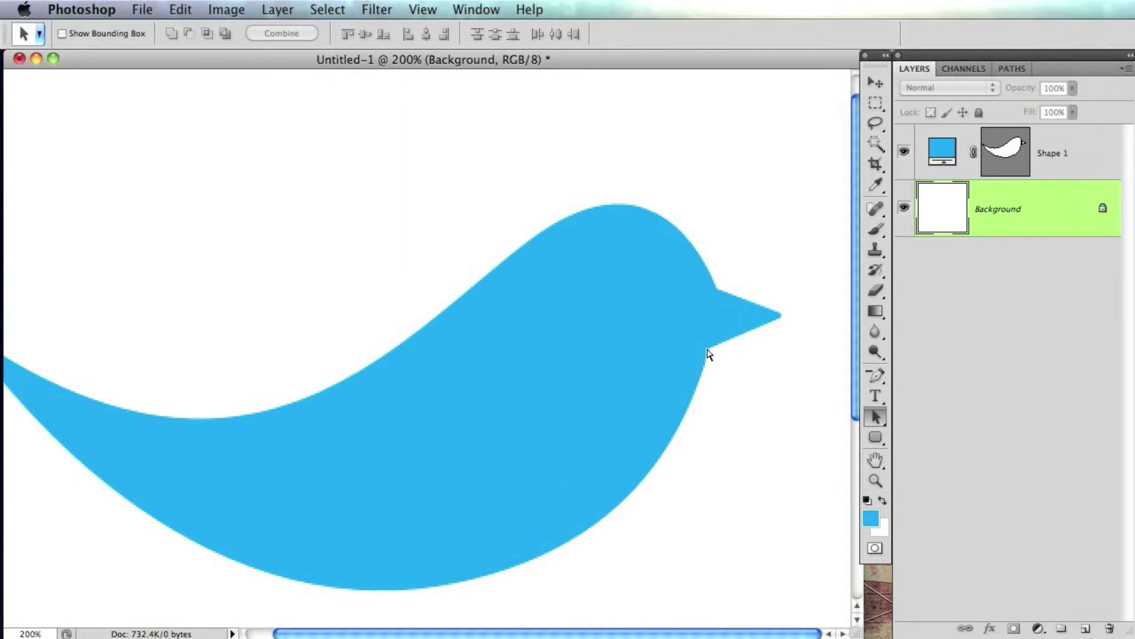
Step: At 300% zoom, draw a small curved closed shape below the beak with the Pen
{"action": "key", "text": "super+equal"}
{"action": "left_click_drag", "start_coordinate": [675, 450], "coordinate": [537, 438]}
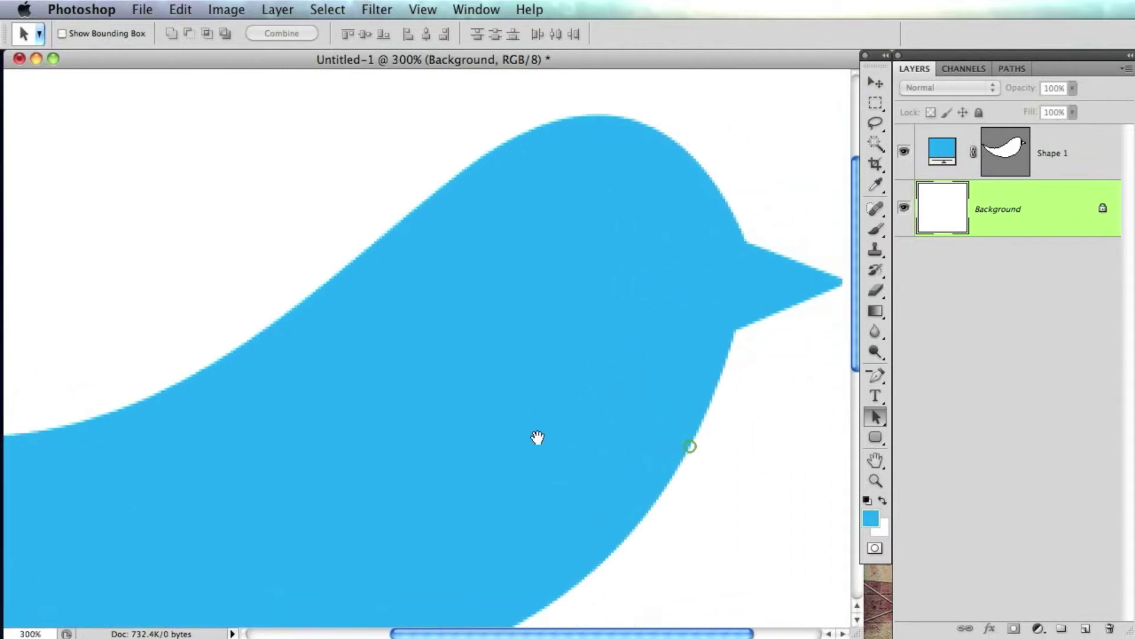
{"action": "left_click", "coordinate": [1012, 152]}
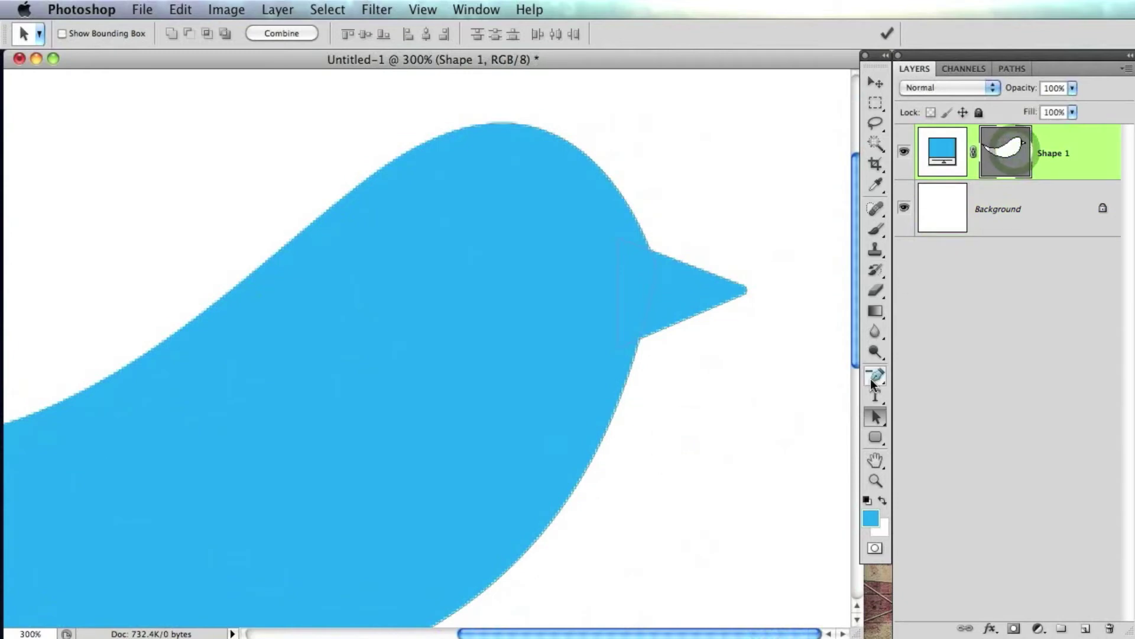
{"action": "left_click_drag", "start_coordinate": [876, 375], "coordinate": [931, 372]}
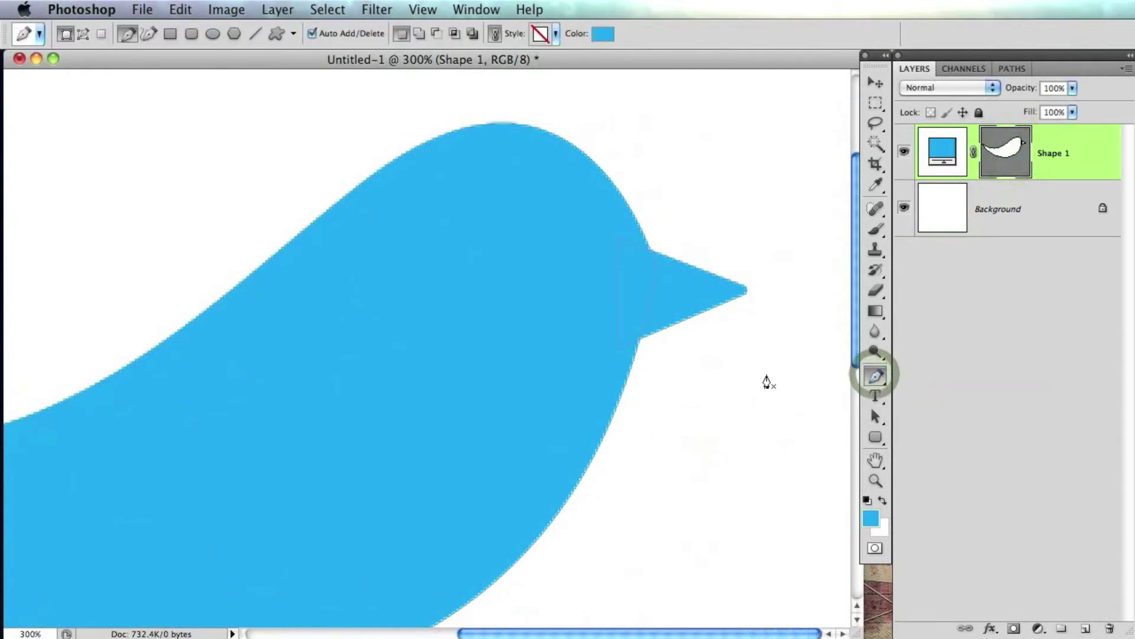
{"action": "left_click", "coordinate": [671, 415]}
{"action": "left_click_drag", "start_coordinate": [703, 383], "coordinate": [740, 382]}
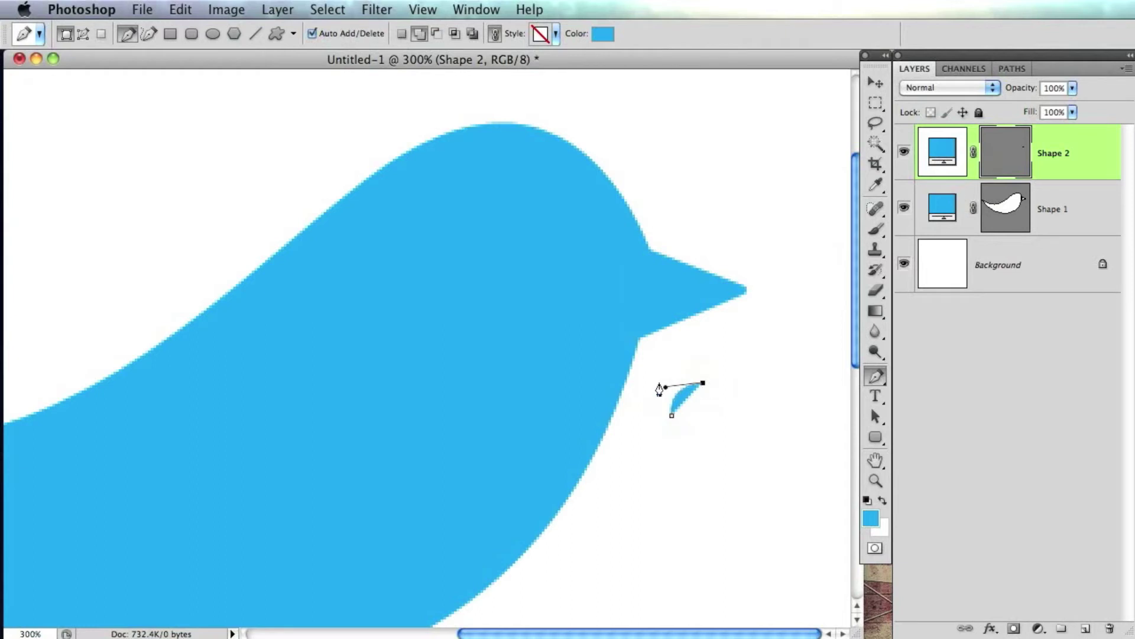
{"action": "left_click", "coordinate": [658, 415]}
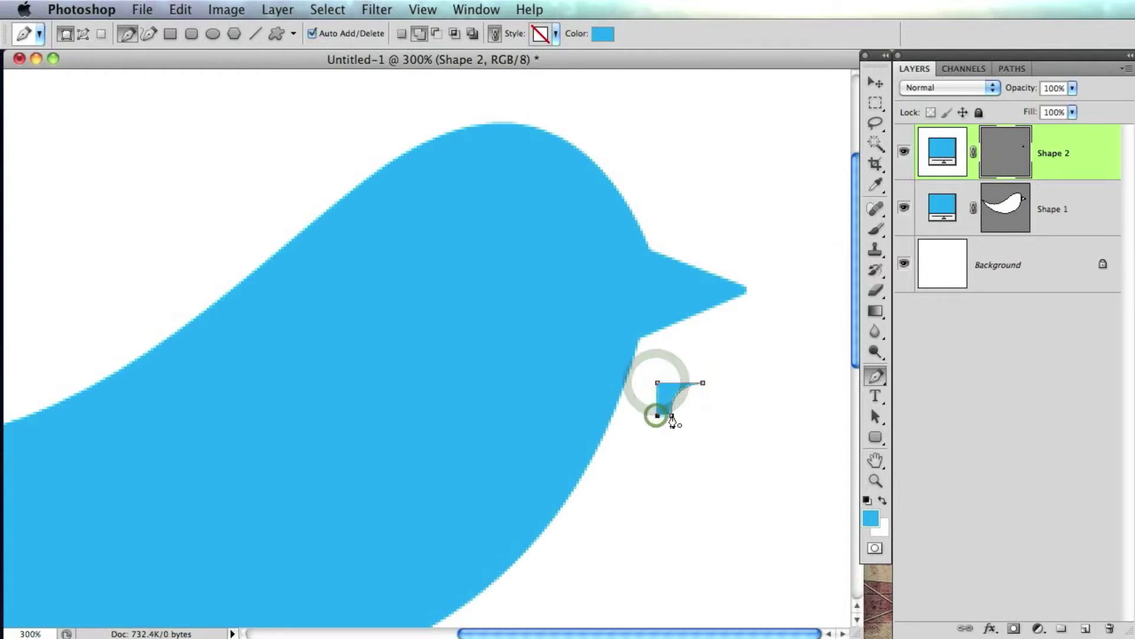
{"action": "left_click", "coordinate": [671, 415]}
Step: Move the small piece up onto the bird's neck and check its fit
{"action": "left_click", "coordinate": [874, 85]}
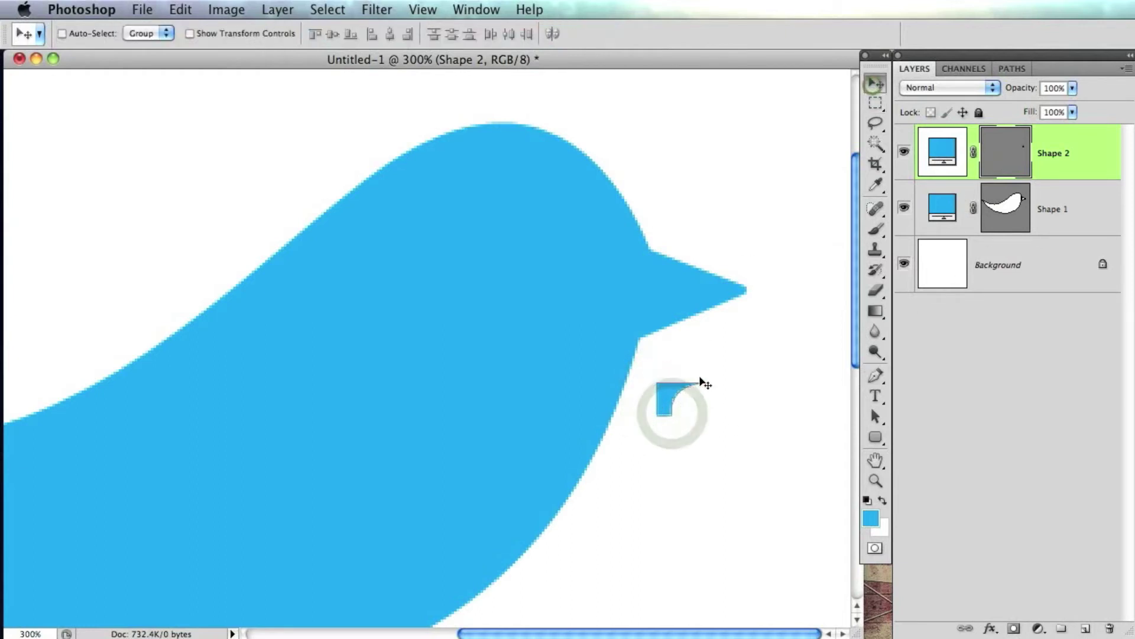
{"action": "left_click_drag", "start_coordinate": [684, 391], "coordinate": [648, 338]}
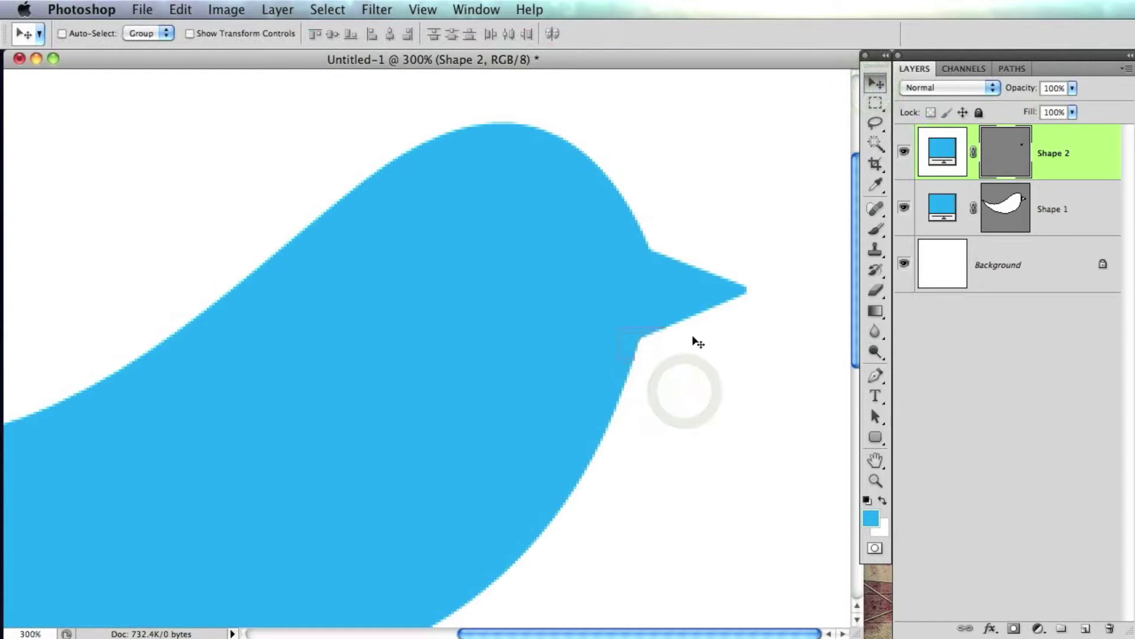
{"action": "left_click", "coordinate": [905, 153]}
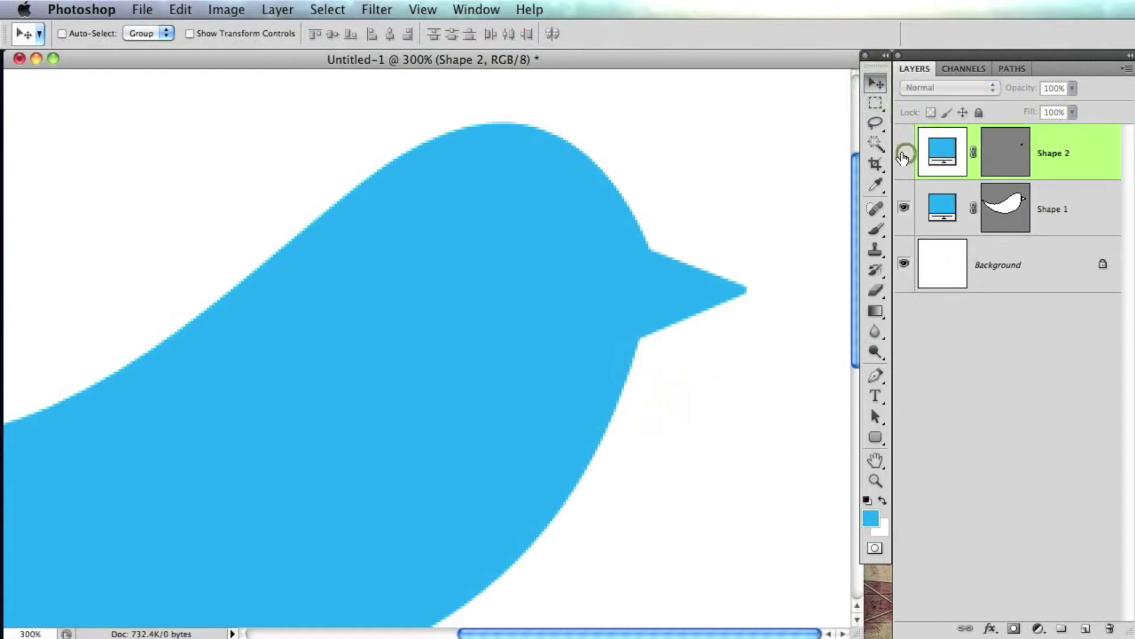
{"action": "left_click", "coordinate": [876, 417]}
{"action": "left_click_drag", "start_coordinate": [876, 417], "coordinate": [914, 430]}
{"action": "left_click_drag", "start_coordinate": [661, 382], "coordinate": [633, 338]}
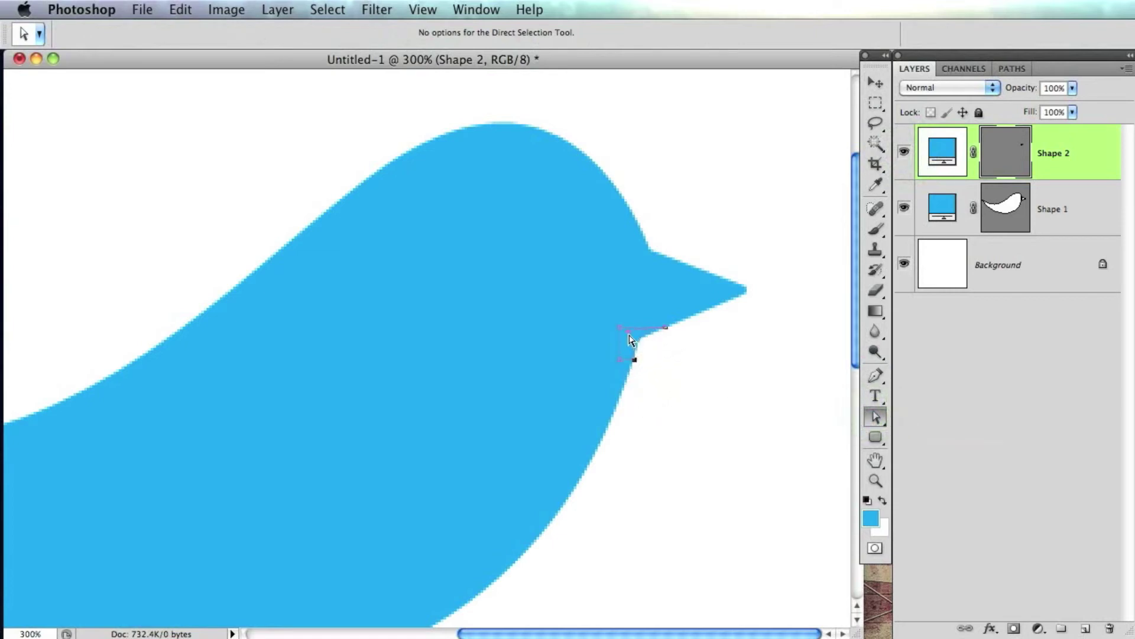
Step: Select the neck piece path, bring it into Shape 1, and delete the Shape 2 layer
{"action": "left_click", "coordinate": [1085, 283]}
{"action": "left_click", "coordinate": [1084, 153]}
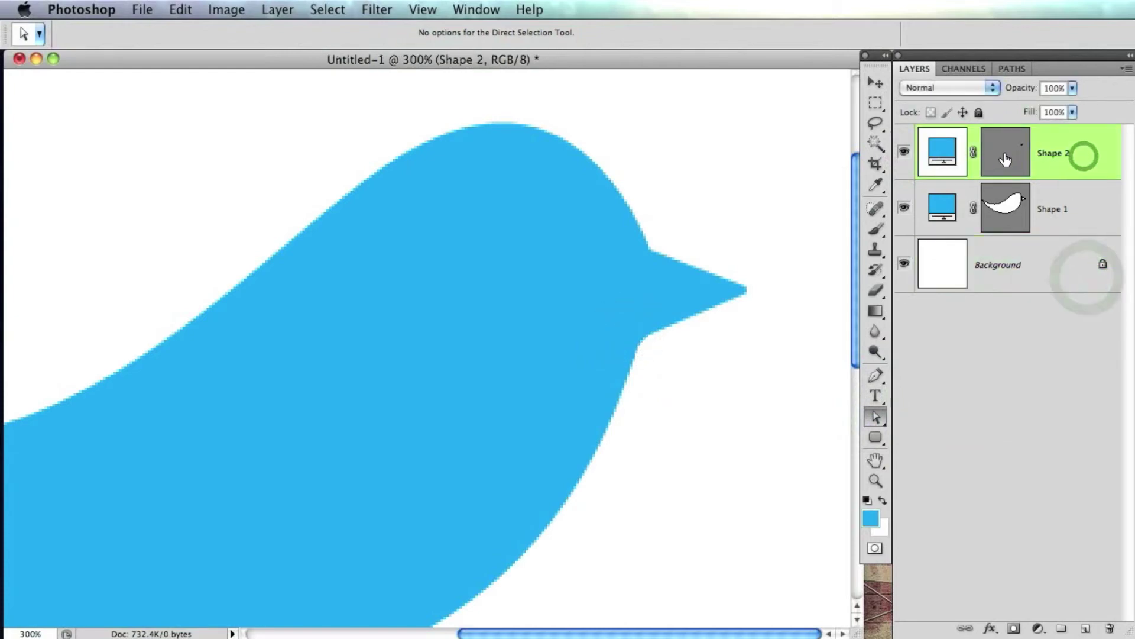
{"action": "left_click_drag", "start_coordinate": [874, 414], "coordinate": [926, 412]}
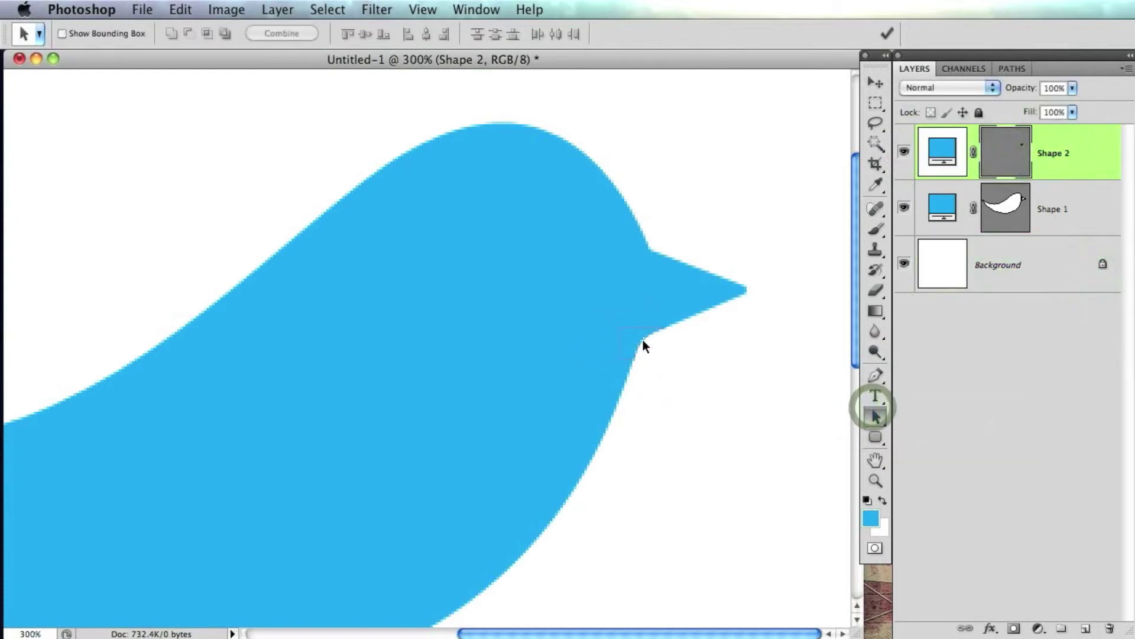
{"action": "left_click", "coordinate": [637, 340]}
{"action": "left_click", "coordinate": [1076, 219]}
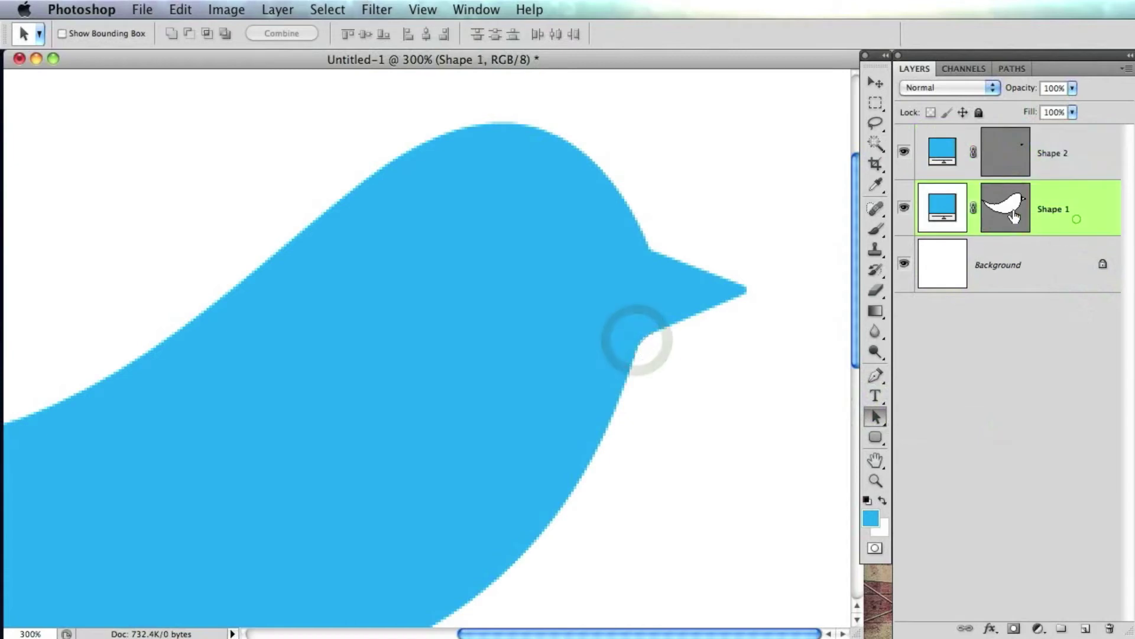
{"action": "left_click", "coordinate": [1004, 214]}
{"action": "left_click_drag", "start_coordinate": [1076, 151], "coordinate": [1109, 628]}
{"action": "left_click", "coordinate": [672, 403]}
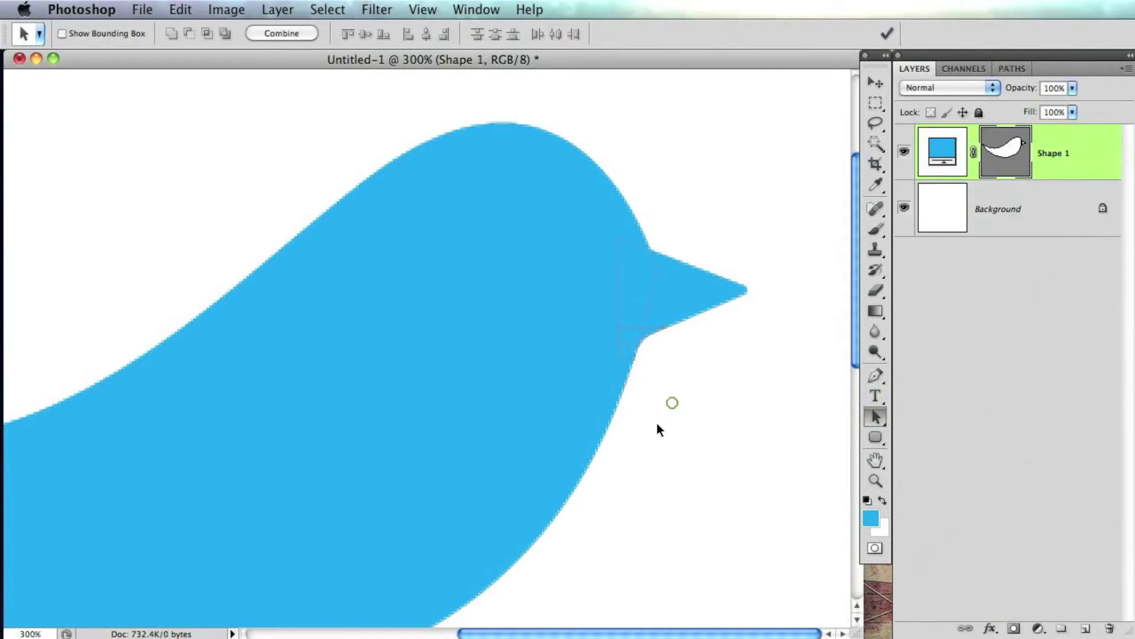
Step: Start the bar below the bird with curved notch points at its left end
{"action": "key", "text": "super+minus"}
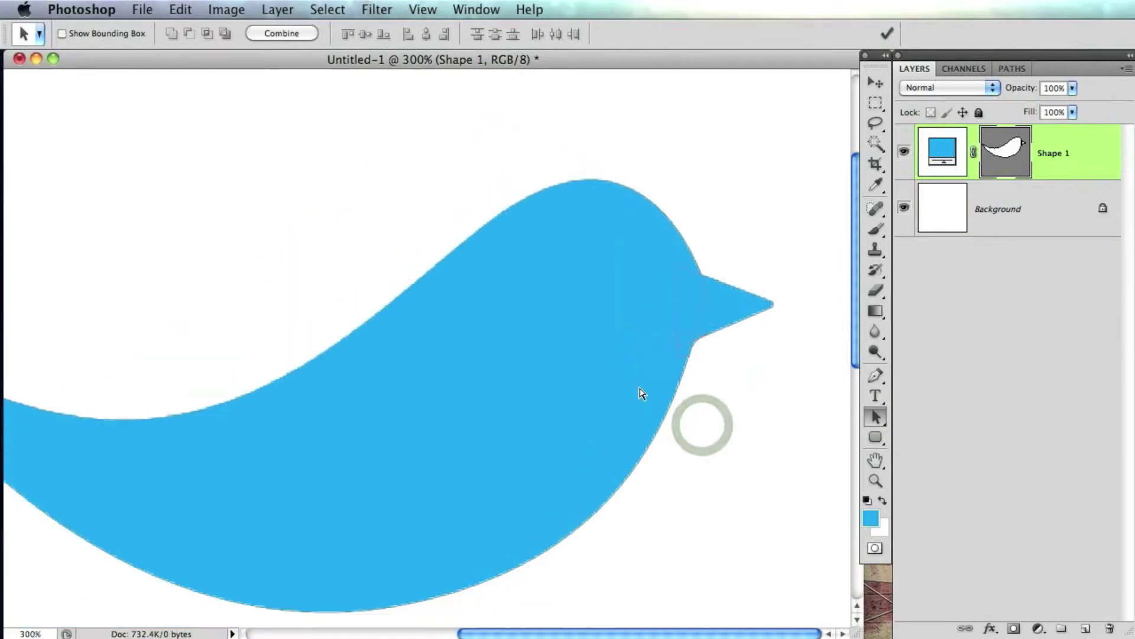
{"action": "left_click_drag", "start_coordinate": [538, 512], "coordinate": [585, 516]}
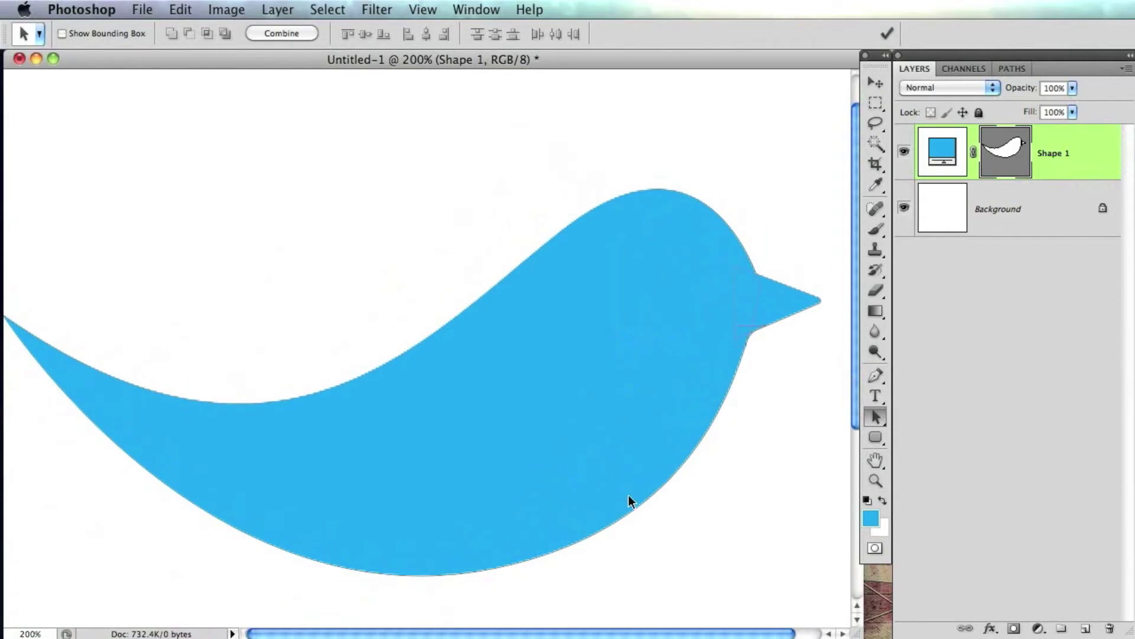
{"action": "left_click", "coordinate": [637, 328], "text": "alt+super"}
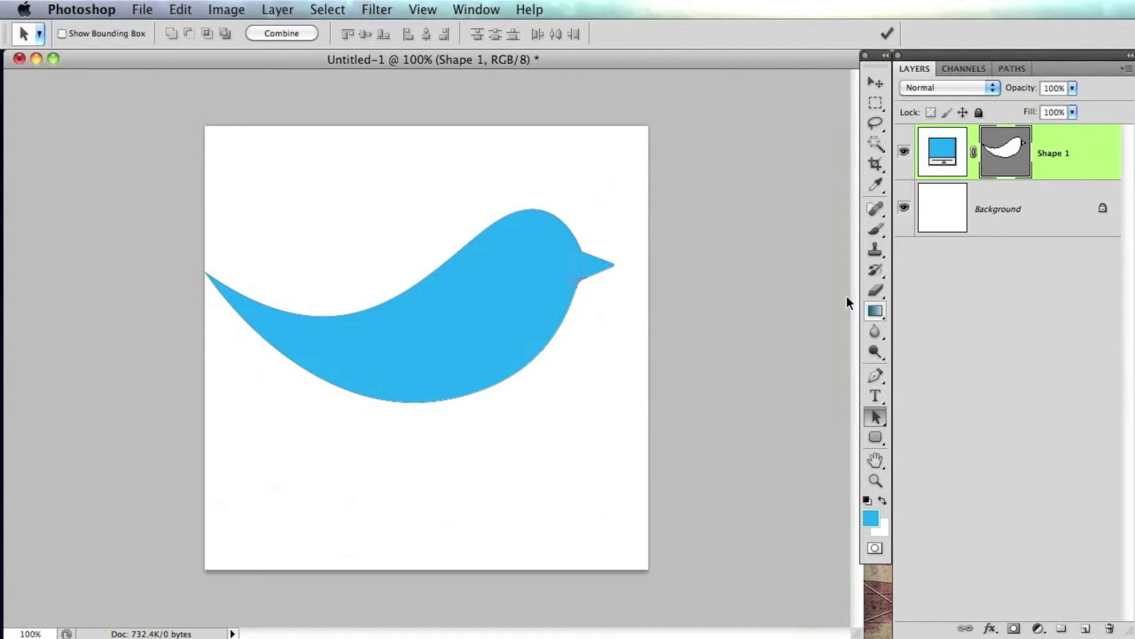
{"action": "left_click", "coordinate": [877, 376]}
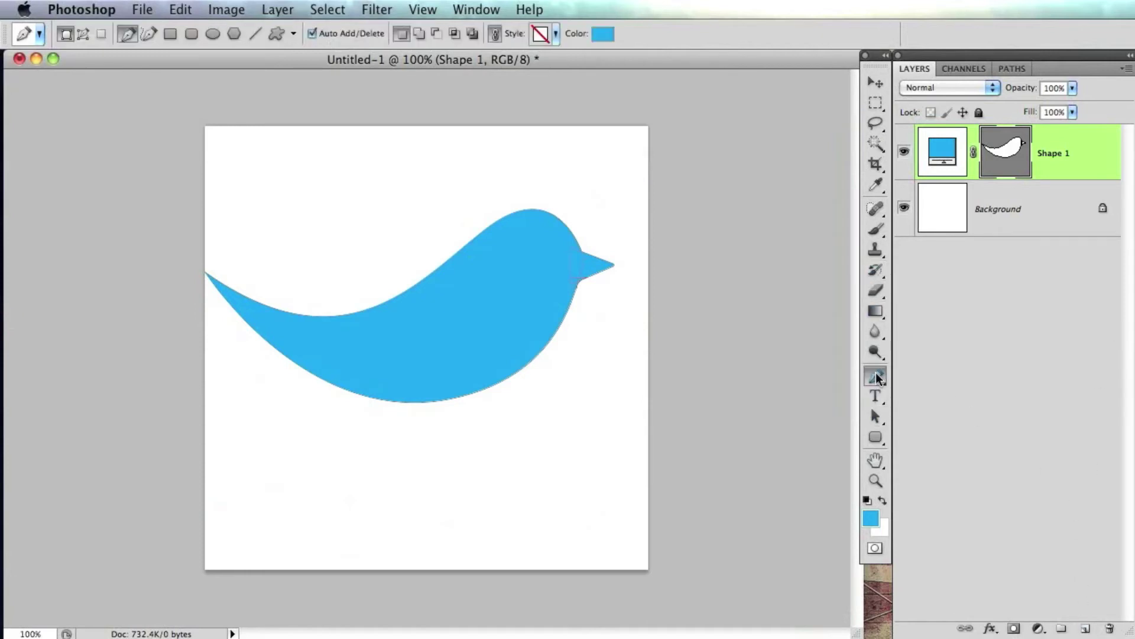
{"action": "left_click", "coordinate": [551, 464]}
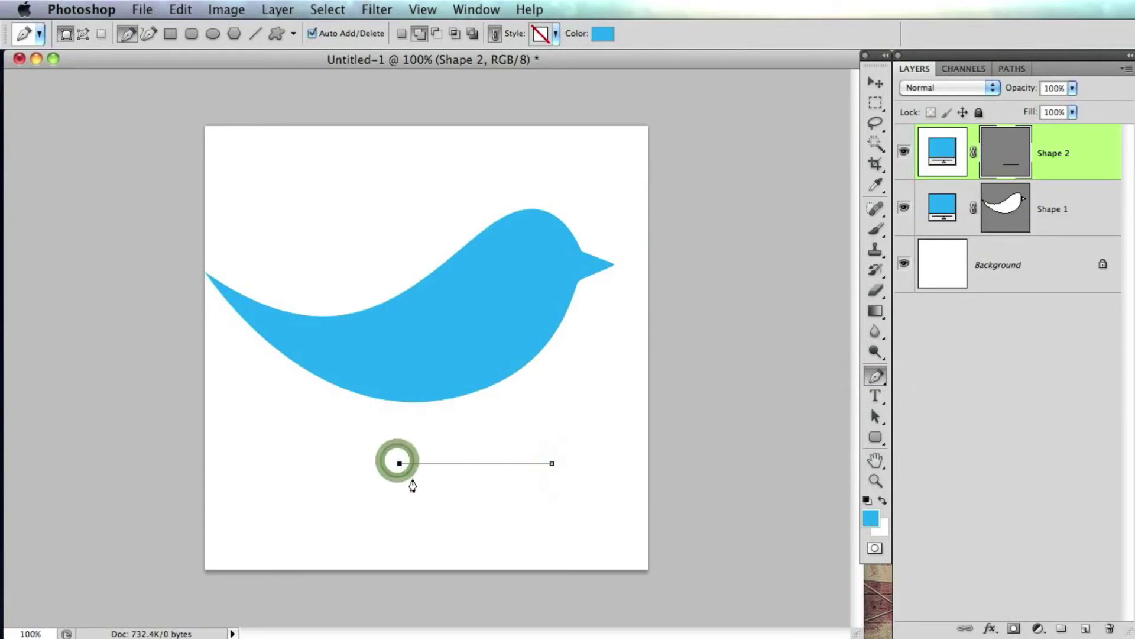
{"action": "mouse_move", "coordinate": [413, 485]}
{"action": "left_mouse_down"}
{"action": "mouse_move", "coordinate": [406, 467]}
{"action": "mouse_move", "coordinate": [420, 479]}
{"action": "left_mouse_up"}
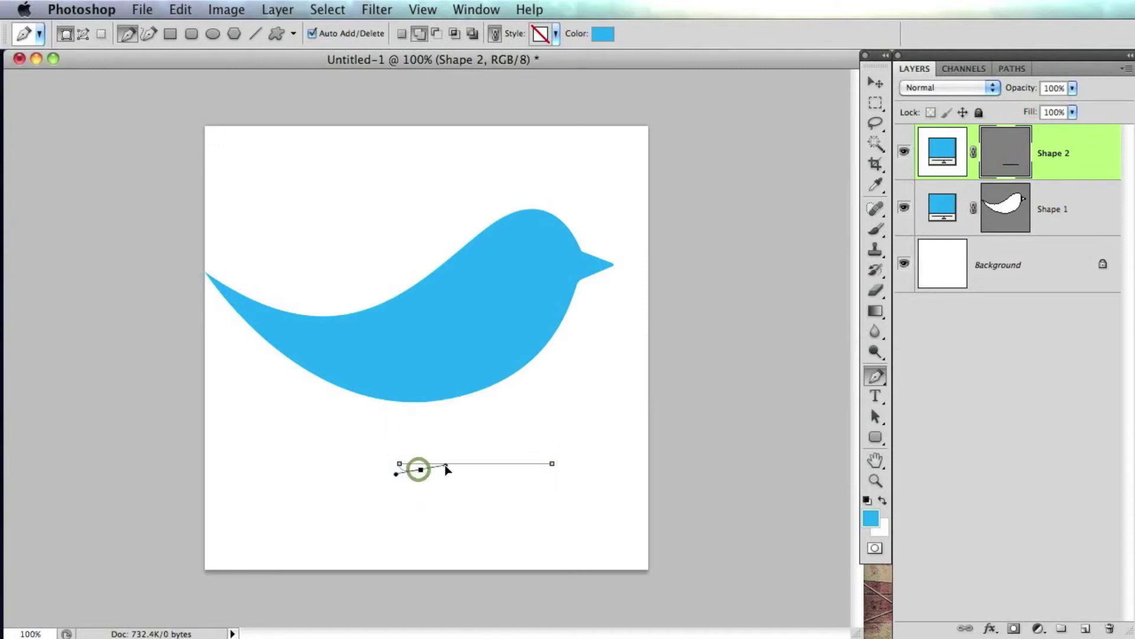
{"action": "left_click_drag", "start_coordinate": [448, 474], "coordinate": [447, 471]}
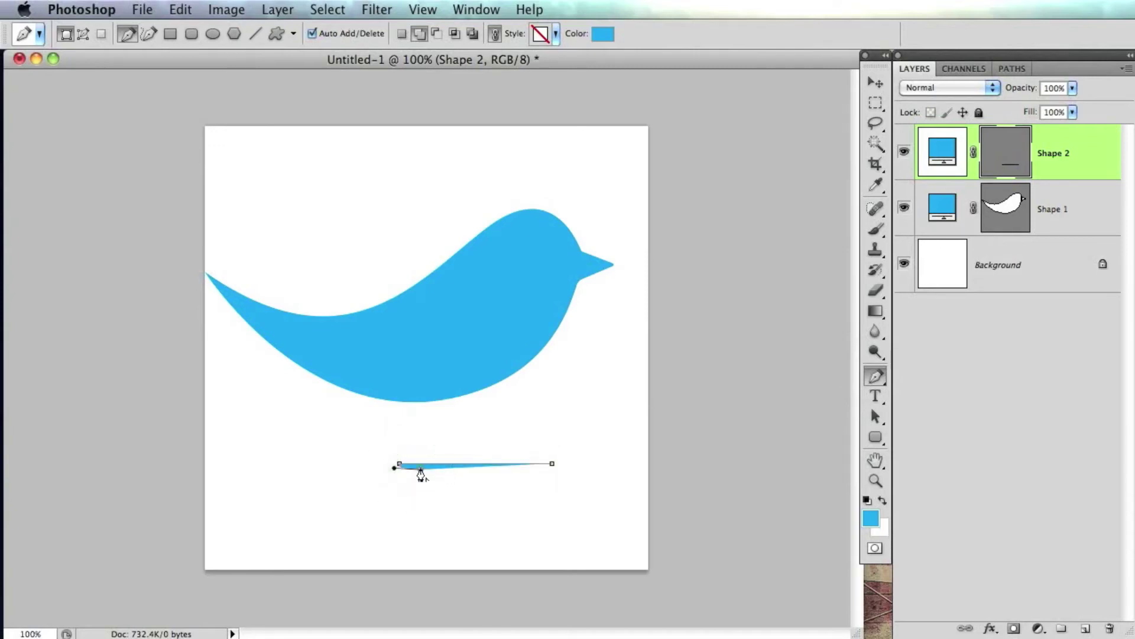
{"action": "left_click", "coordinate": [400, 471]}
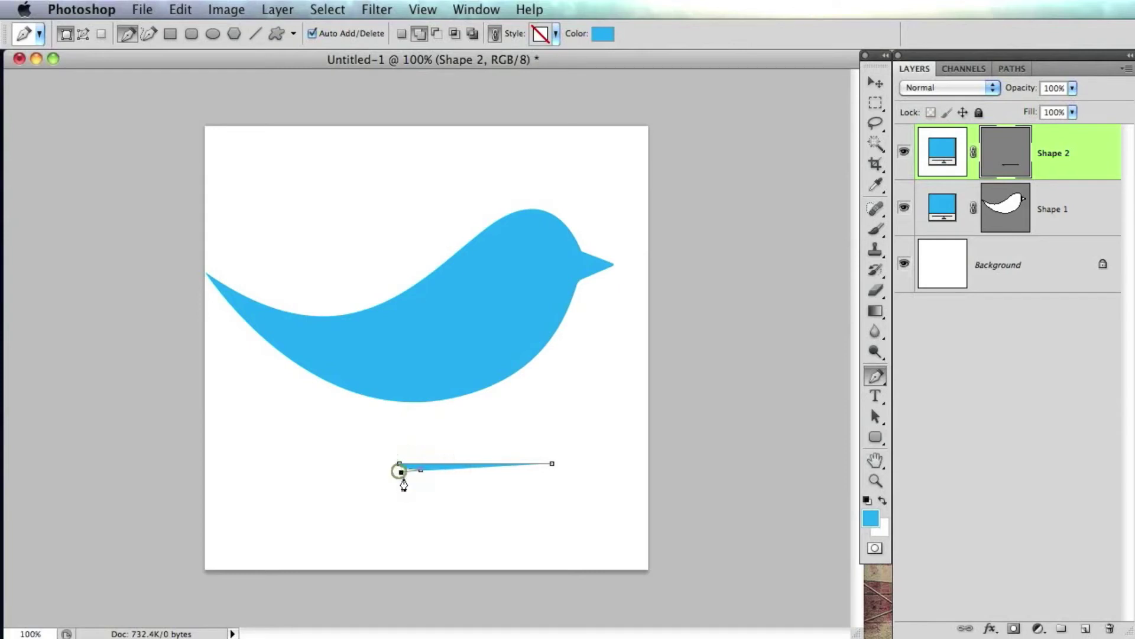
{"action": "left_click_drag", "start_coordinate": [422, 475], "coordinate": [443, 473]}
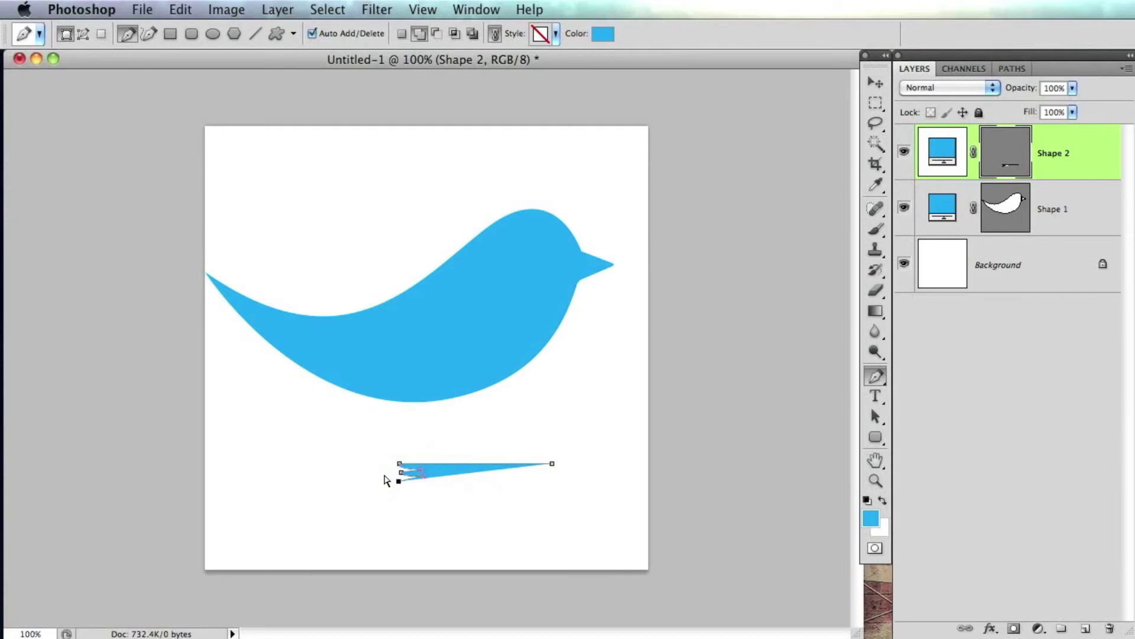
Step: Place the bar's bottom-right corner and close its outline at the start point
{"action": "key", "text": "super+plus"}
{"action": "scroll", "coordinate": [382, 520], "scroll_direction": "down", "scroll_amount": 4}
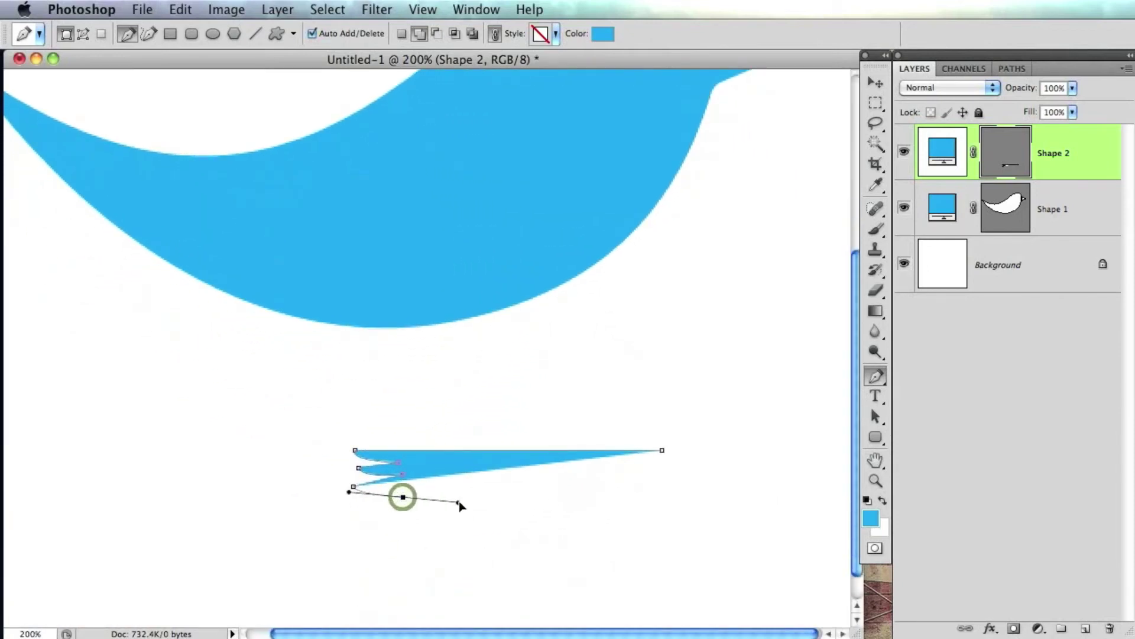
{"action": "left_click_drag", "start_coordinate": [459, 501], "coordinate": [459, 472]}
{"action": "key", "text": "super+z"}
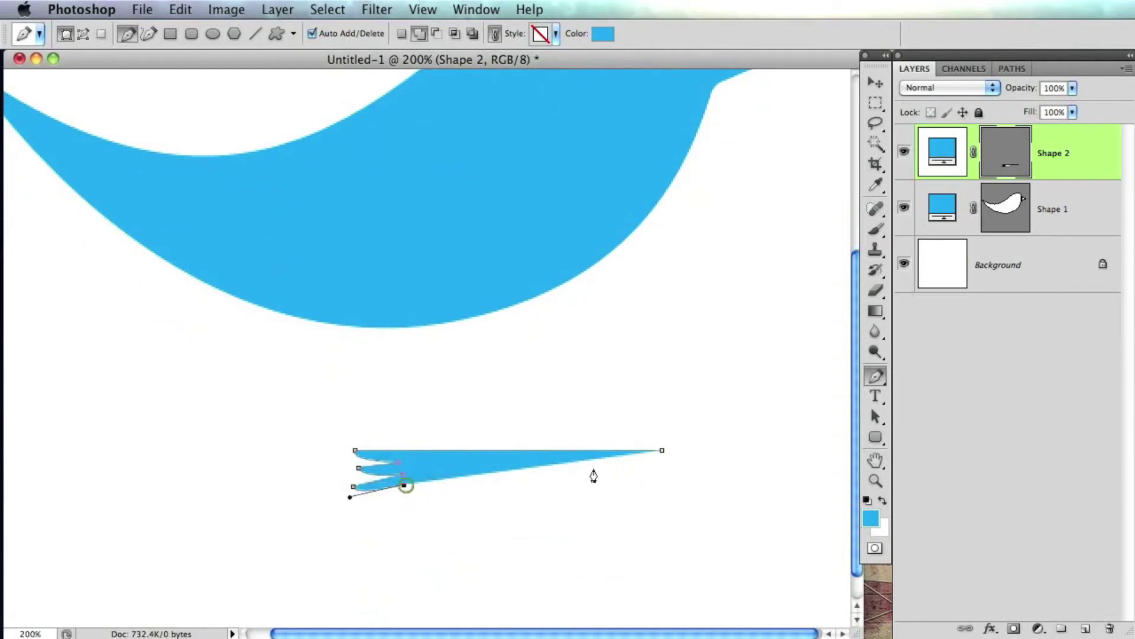
{"action": "left_click", "coordinate": [661, 485]}
{"action": "left_click", "coordinate": [662, 450]}
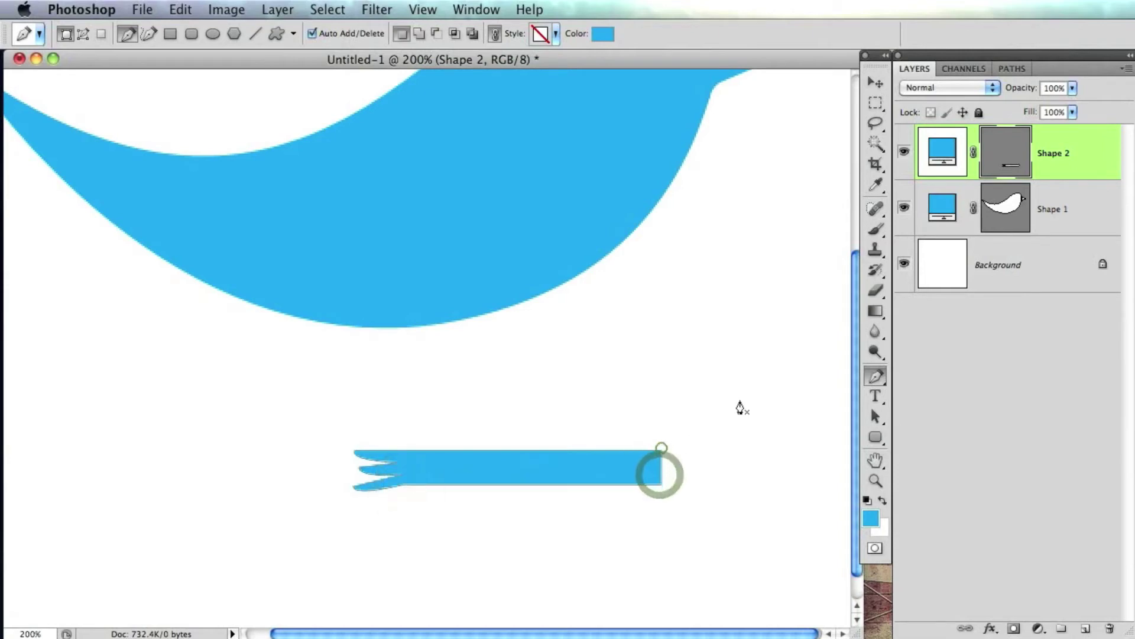
{"action": "left_click_drag", "start_coordinate": [885, 425], "coordinate": [934, 430]}
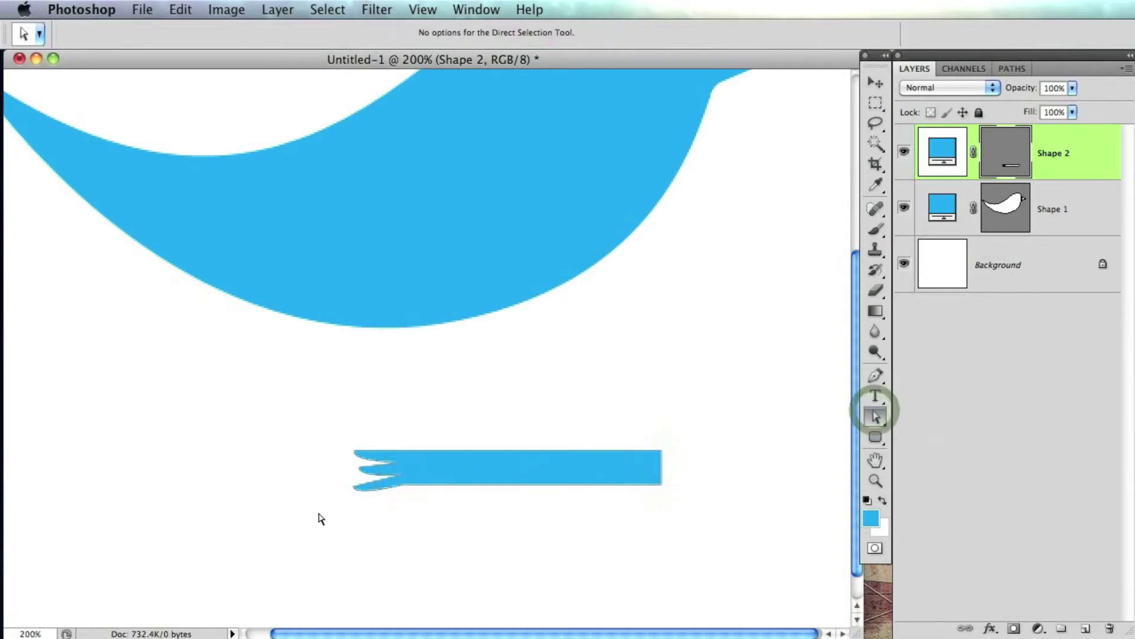
Step: Nudge the notched bar's two bottom anchors down to deepen it, then zoom out to the whole bird
{"action": "left_click_drag", "start_coordinate": [340, 518], "coordinate": [405, 496]}
{"action": "left_click", "coordinate": [403, 485]}
{"action": "key", "text": "super+z"}
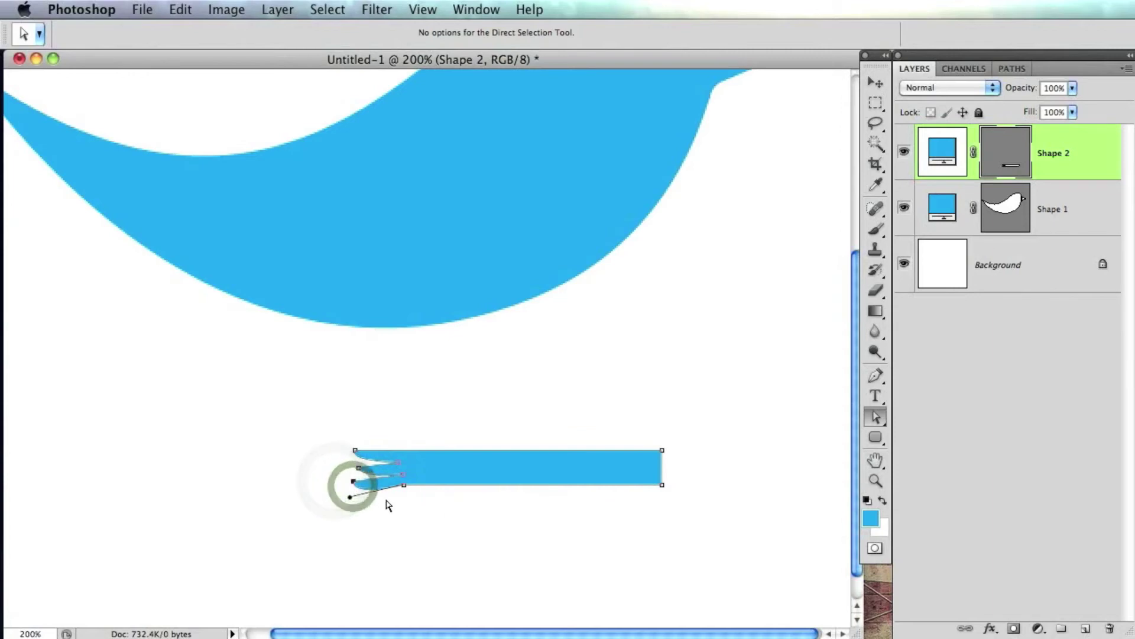
{"action": "left_click", "coordinate": [350, 498]}
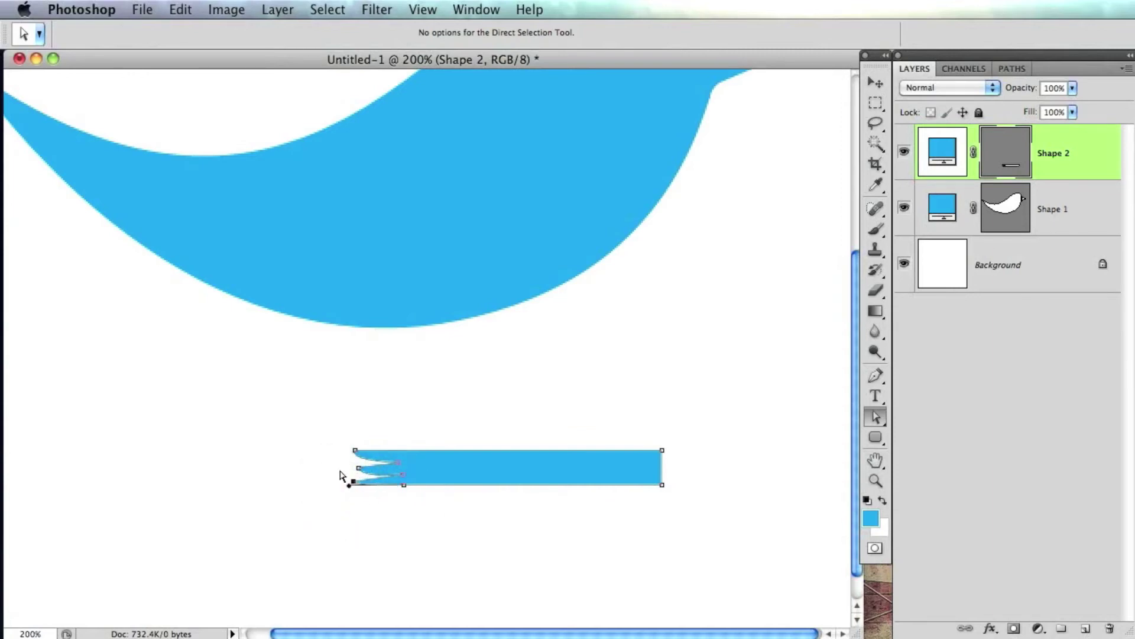
{"action": "left_click_drag", "start_coordinate": [732, 522], "coordinate": [374, 479]}
{"action": "key", "text": "Down"}
{"action": "key", "text": "Down"}
{"action": "key", "text": "Down"}
{"action": "key", "text": "Down"}
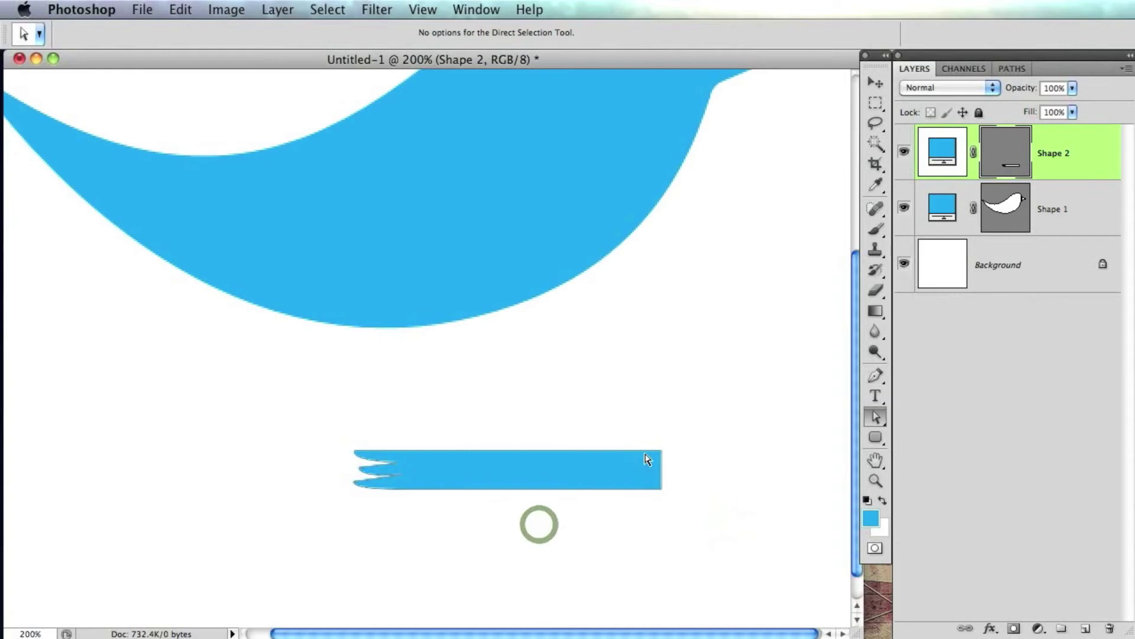
{"action": "key", "text": "super+minus"}
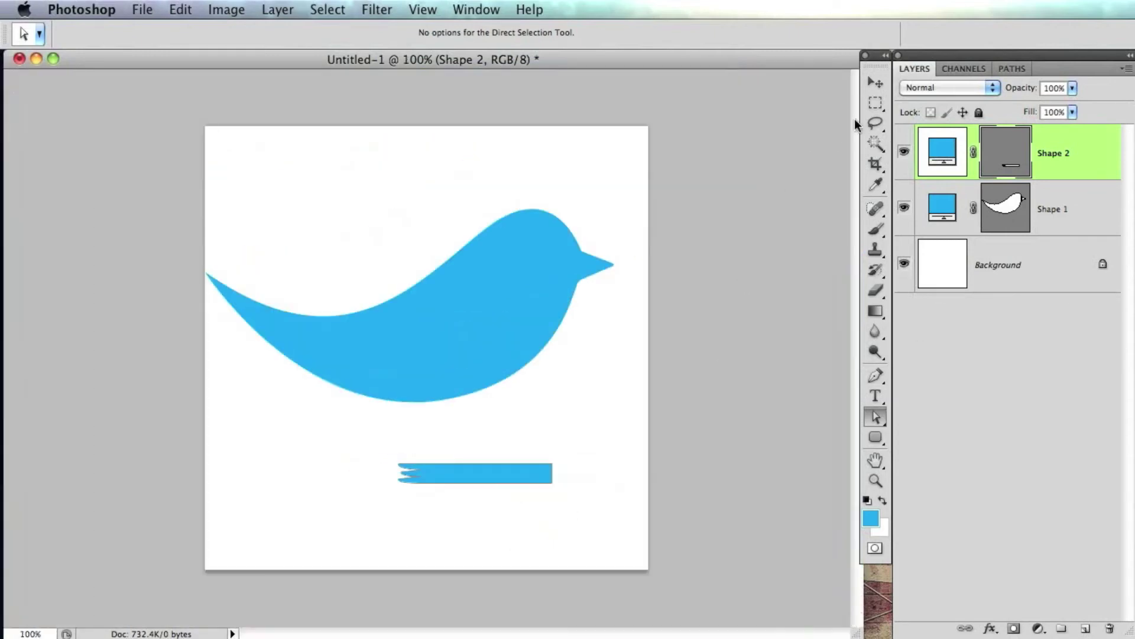
Step: Make the bar about 50% taller and move it up onto the bird's body
{"action": "left_click", "coordinate": [877, 86]}
{"action": "left_click", "coordinate": [1071, 210]}
{"action": "left_click", "coordinate": [1082, 153]}
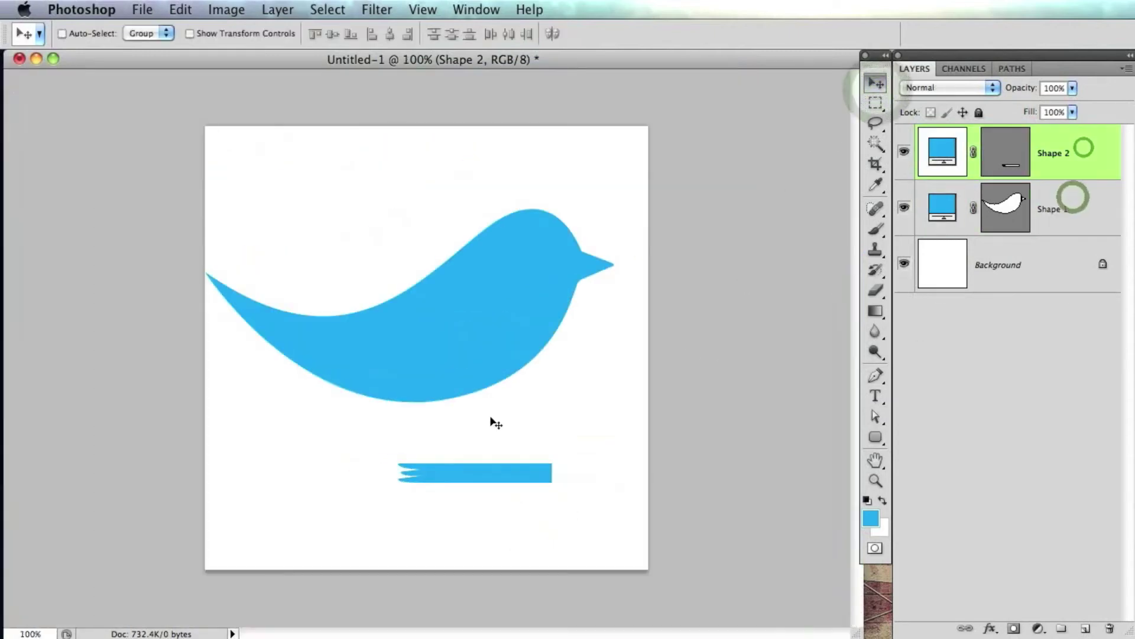
{"action": "key", "text": "super+t"}
{"action": "left_click_drag", "start_coordinate": [473, 460], "coordinate": [475, 455]}
{"action": "left_click", "coordinate": [886, 33]}
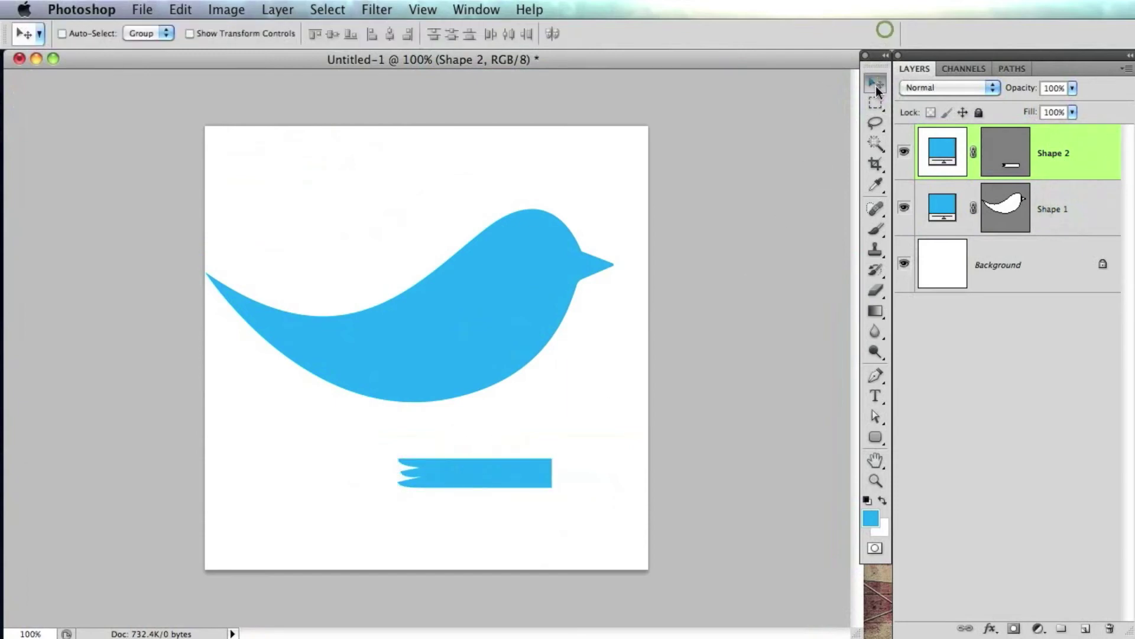
{"action": "left_click_drag", "start_coordinate": [512, 491], "coordinate": [428, 294]}
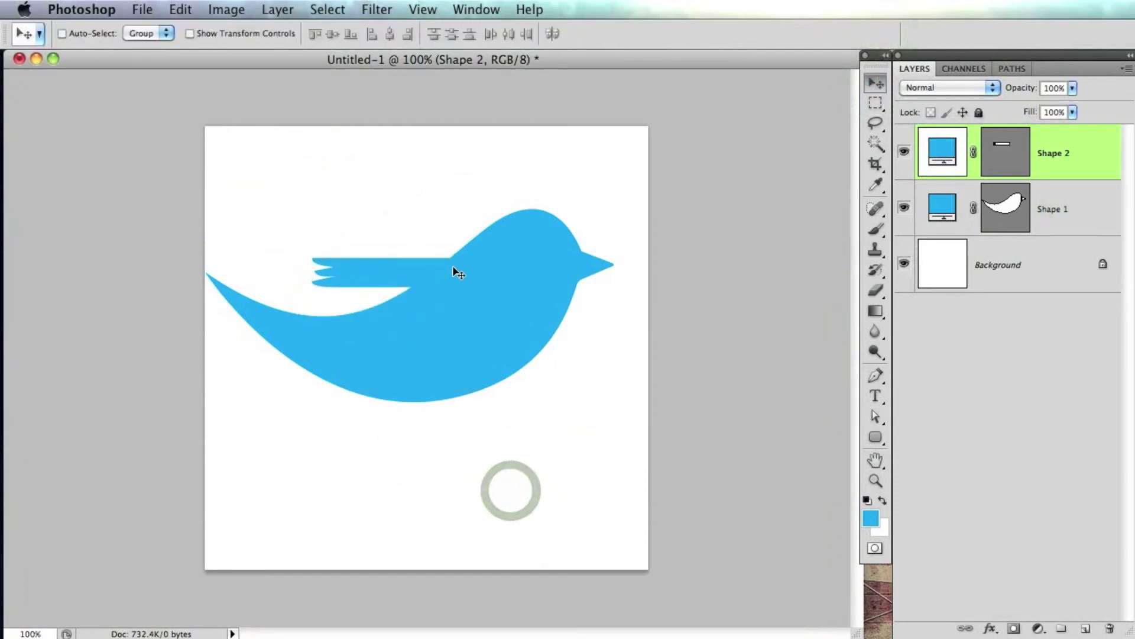
Step: Rotate the bar 45°, stretch it to about 132% length, and nudge it up-right
{"action": "key", "text": "super+t"}
{"action": "left_click_drag", "start_coordinate": [481, 218], "coordinate": [542, 327]}
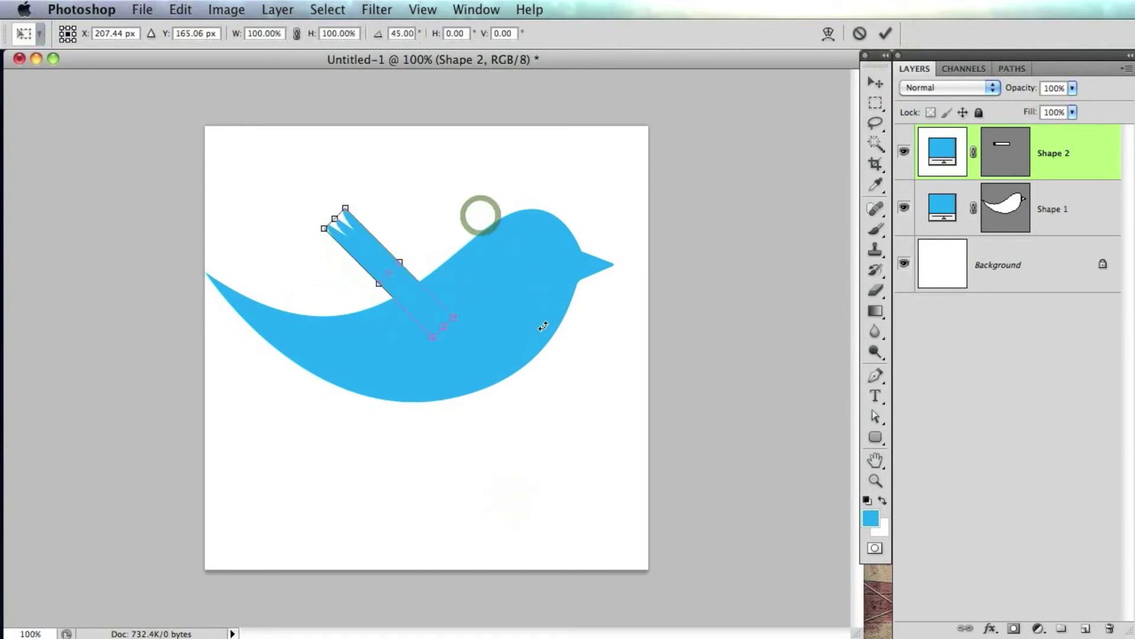
{"action": "left_click_drag", "start_coordinate": [398, 260], "coordinate": [406, 256]}
{"action": "left_click", "coordinate": [886, 33]}
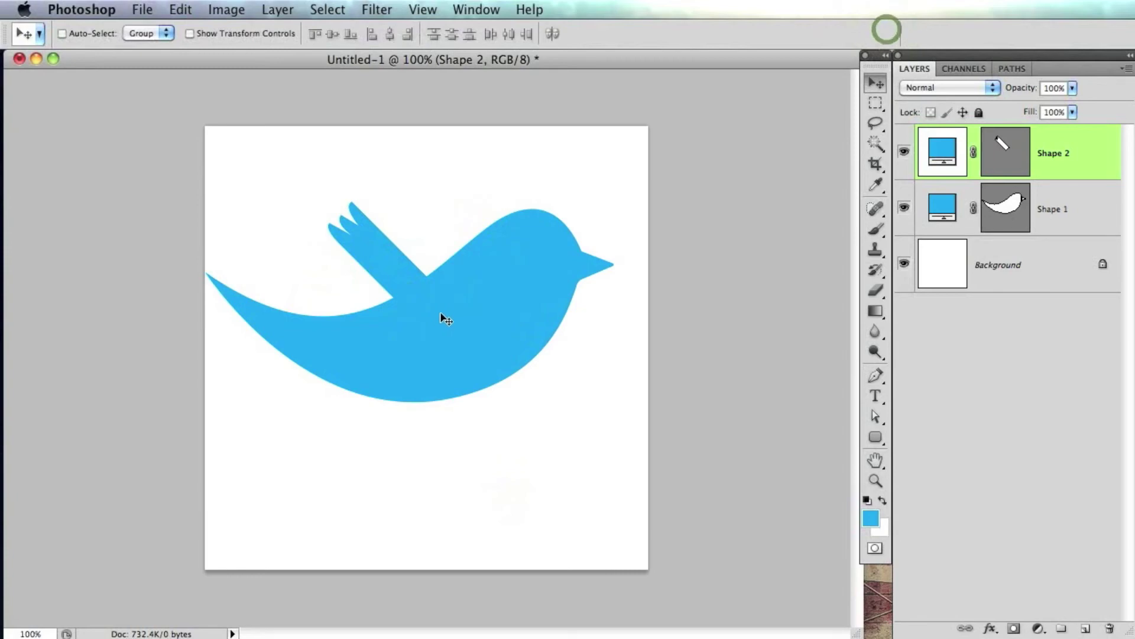
{"action": "left_click_drag", "start_coordinate": [440, 313], "coordinate": [456, 305]}
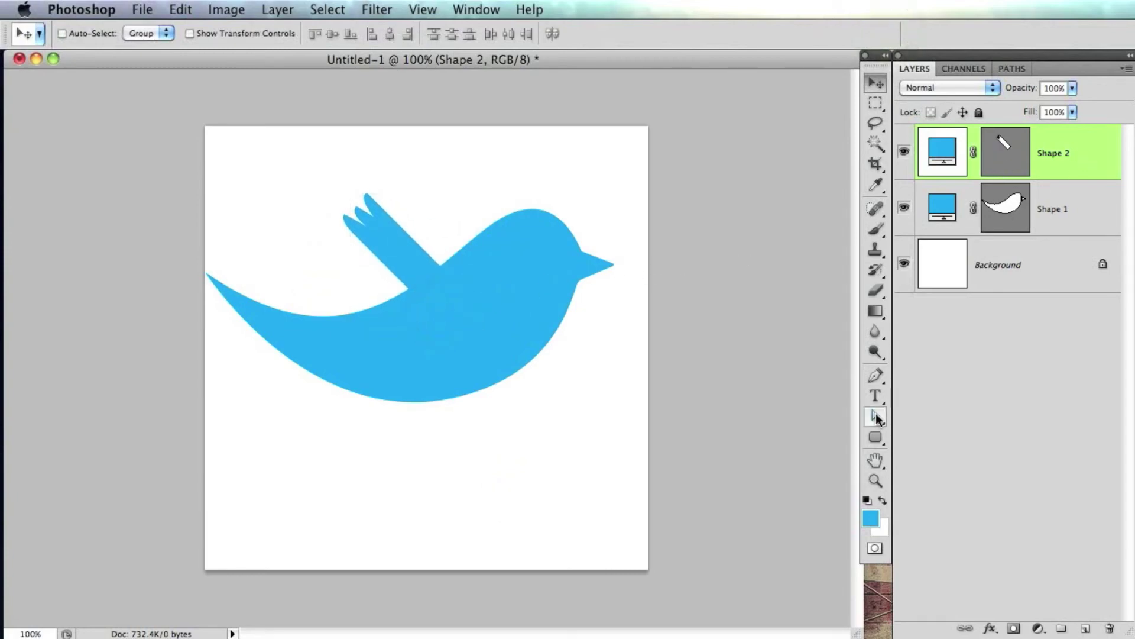
Step: Duplicate Shape 2, paste the wing path into the Shape 1 body, and delete the visible copy
{"action": "left_click_drag", "start_coordinate": [878, 418], "coordinate": [911, 405]}
{"action": "left_click", "coordinate": [1002, 153]}
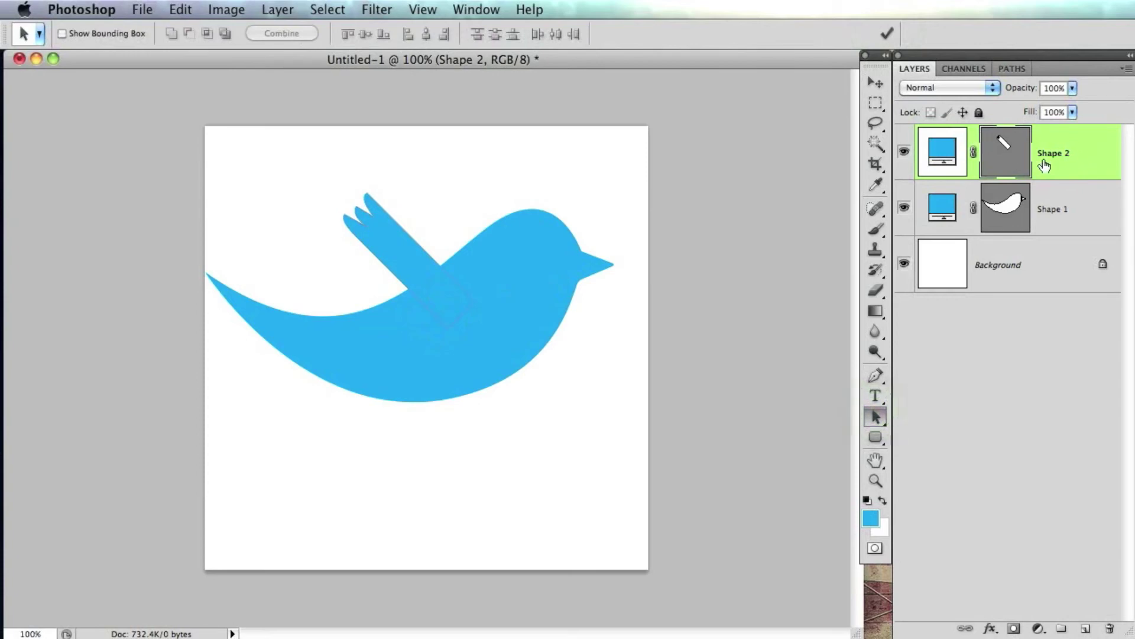
{"action": "key", "text": "super+j"}
{"action": "left_click", "coordinate": [903, 152]}
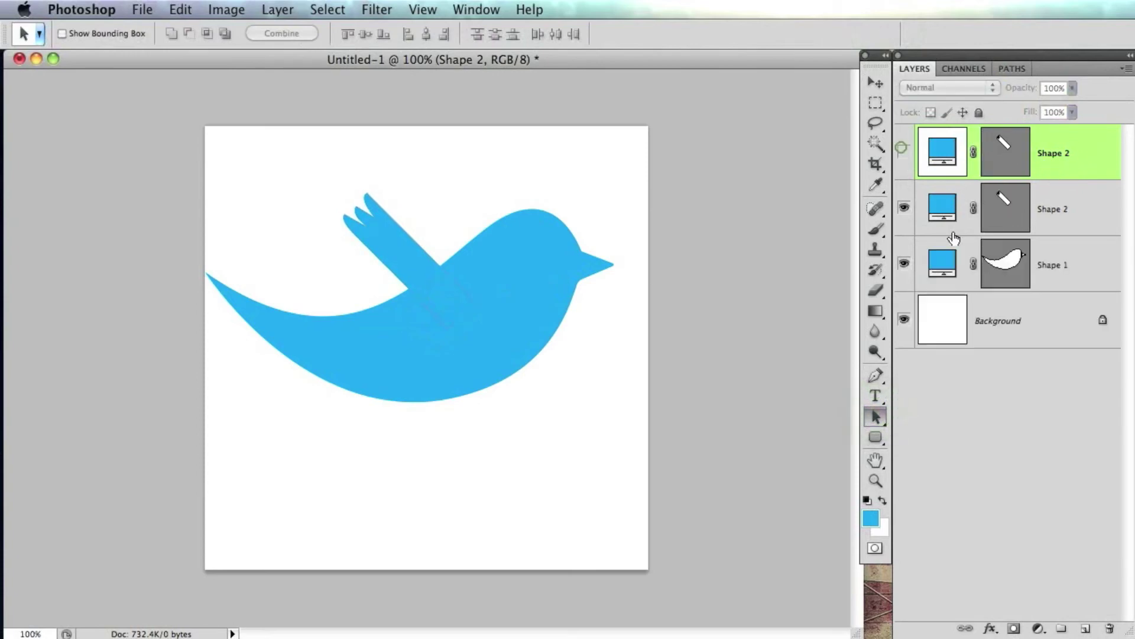
{"action": "left_click", "coordinate": [1002, 207]}
{"action": "left_click", "coordinate": [385, 264]}
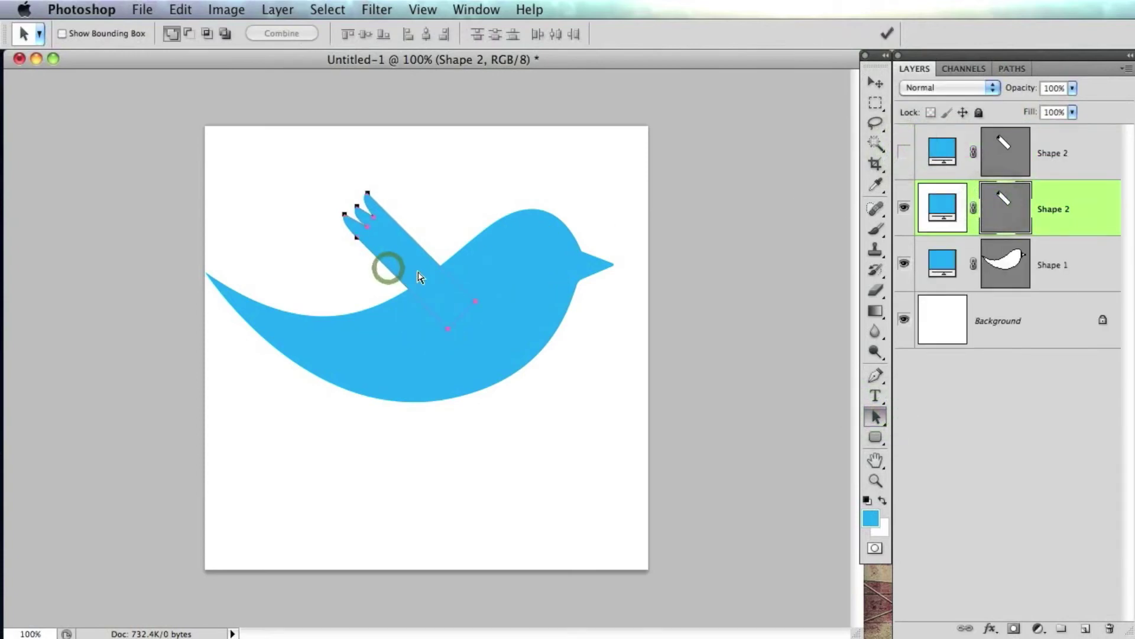
{"action": "left_click", "coordinate": [1010, 269]}
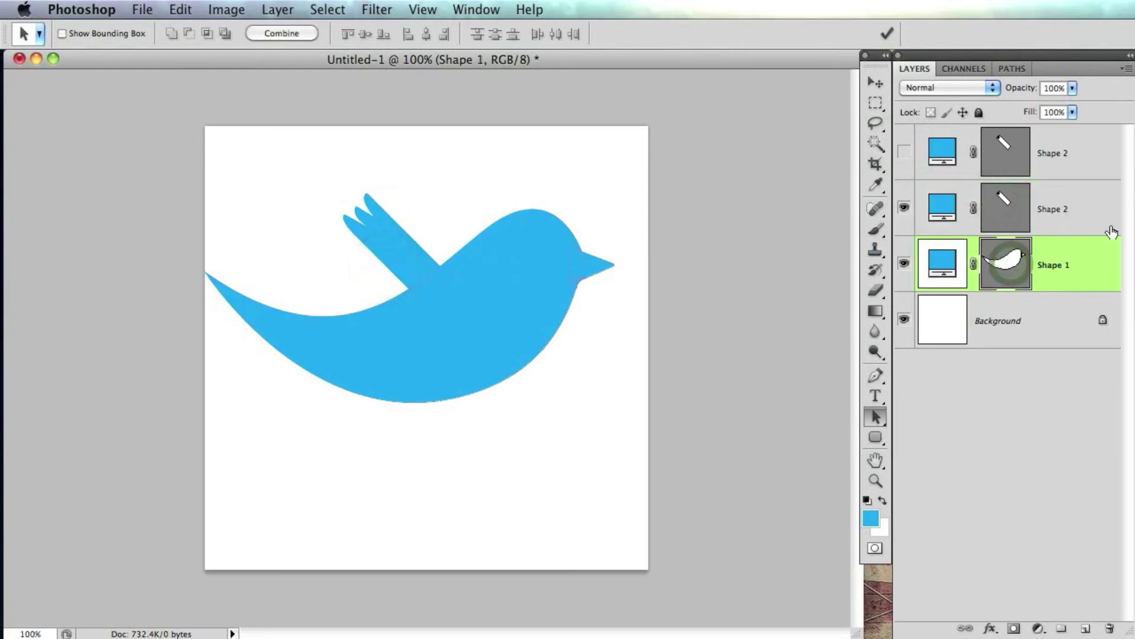
{"action": "key", "text": "super+v"}
{"action": "left_click_drag", "start_coordinate": [1088, 289], "coordinate": [1109, 627]}
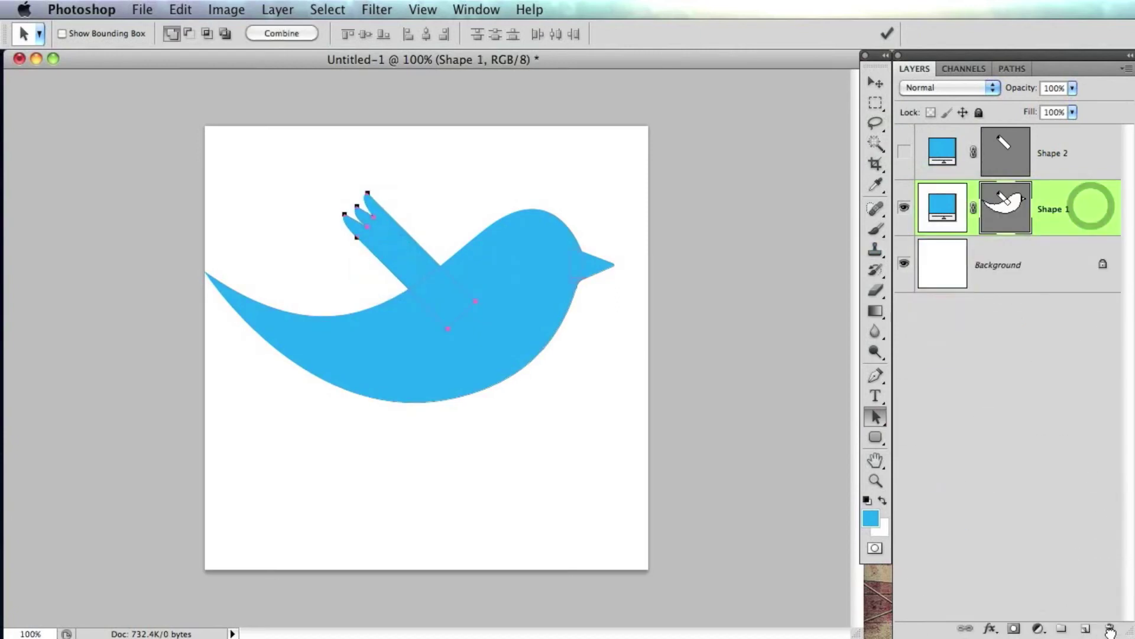
Step: Place the wing copy beneath the body, fill it darker blue 0480e9, and offset it up-right
{"action": "left_click_drag", "start_coordinate": [1086, 139], "coordinate": [1078, 229]}
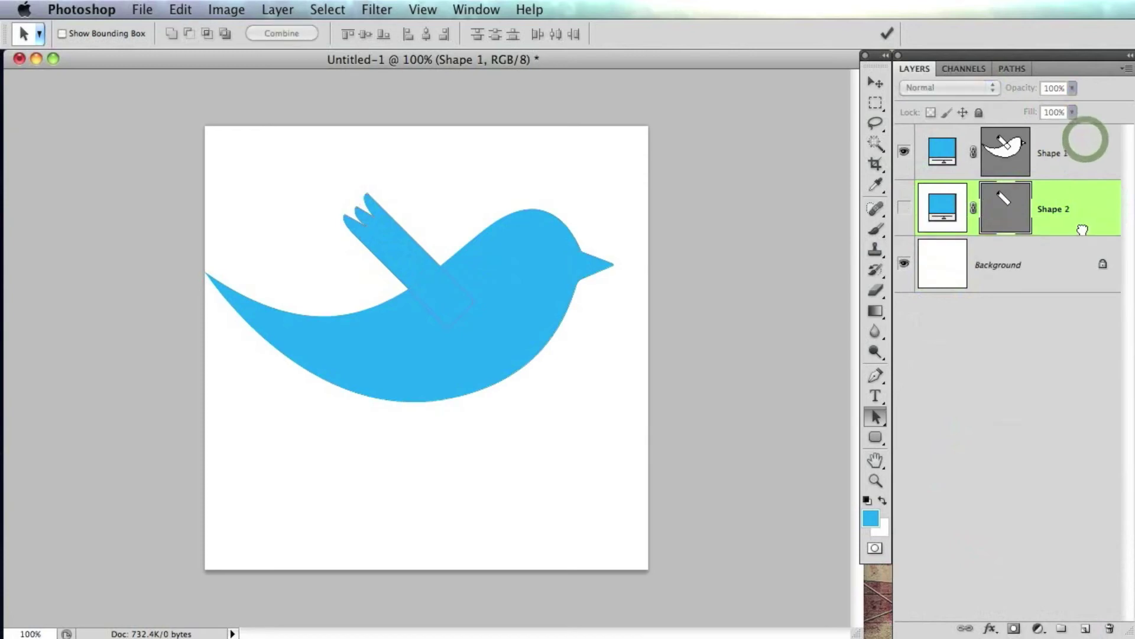
{"action": "left_click", "coordinate": [905, 208]}
{"action": "double_click", "coordinate": [954, 208]}
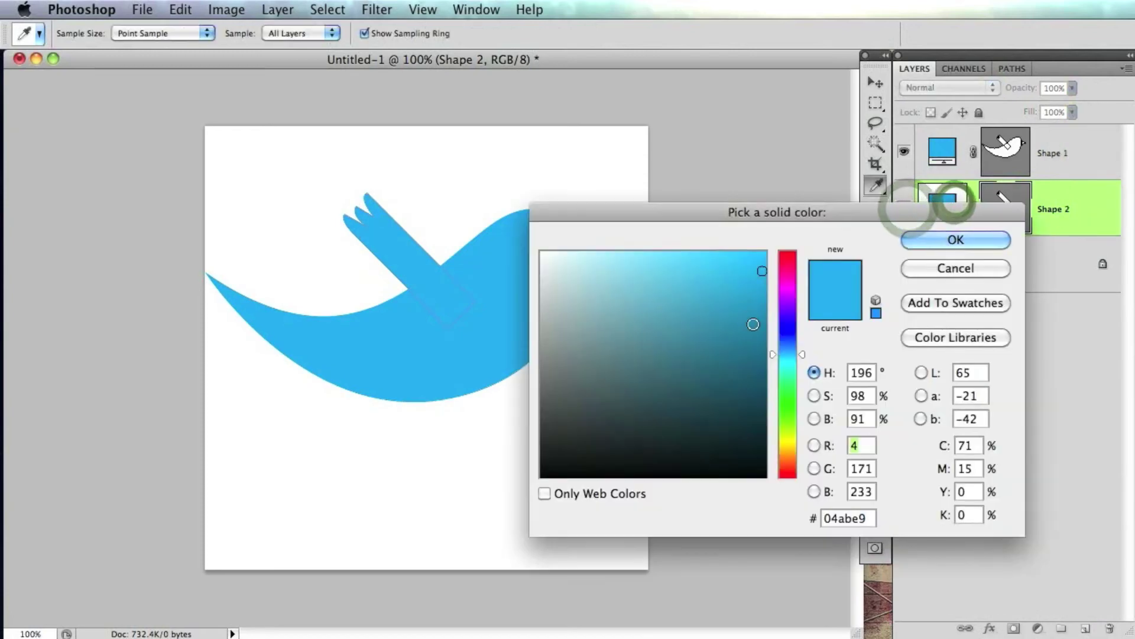
{"action": "left_click_drag", "start_coordinate": [783, 352], "coordinate": [787, 346]}
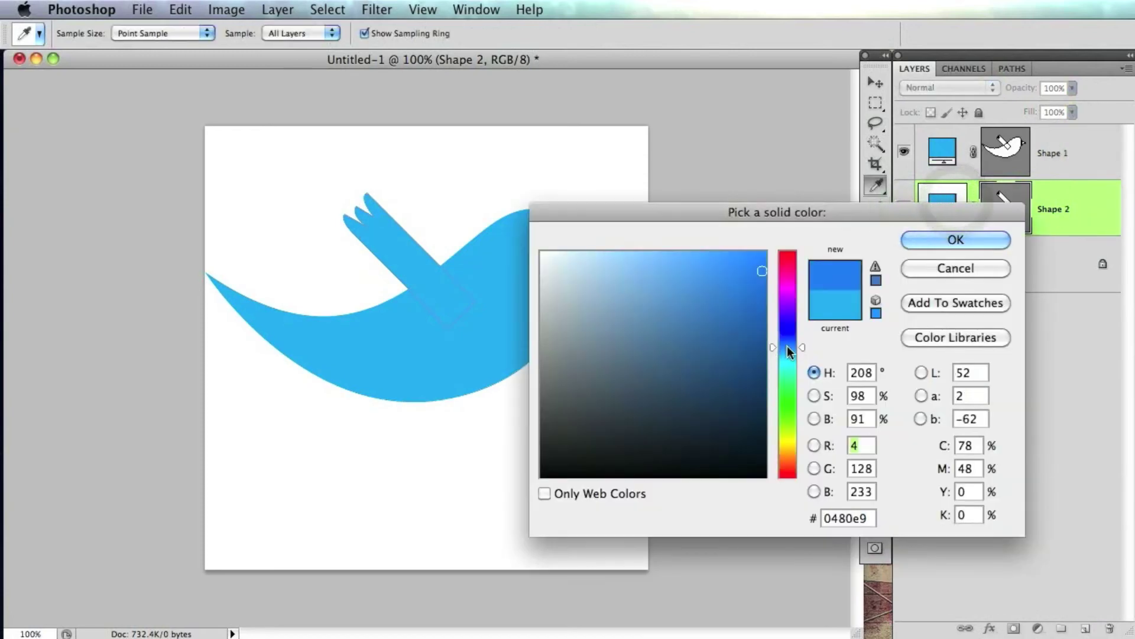
{"action": "left_click", "coordinate": [946, 242]}
{"action": "left_click", "coordinate": [876, 83]}
{"action": "left_click_drag", "start_coordinate": [459, 253], "coordinate": [483, 239]}
{"action": "left_click", "coordinate": [1069, 275]}
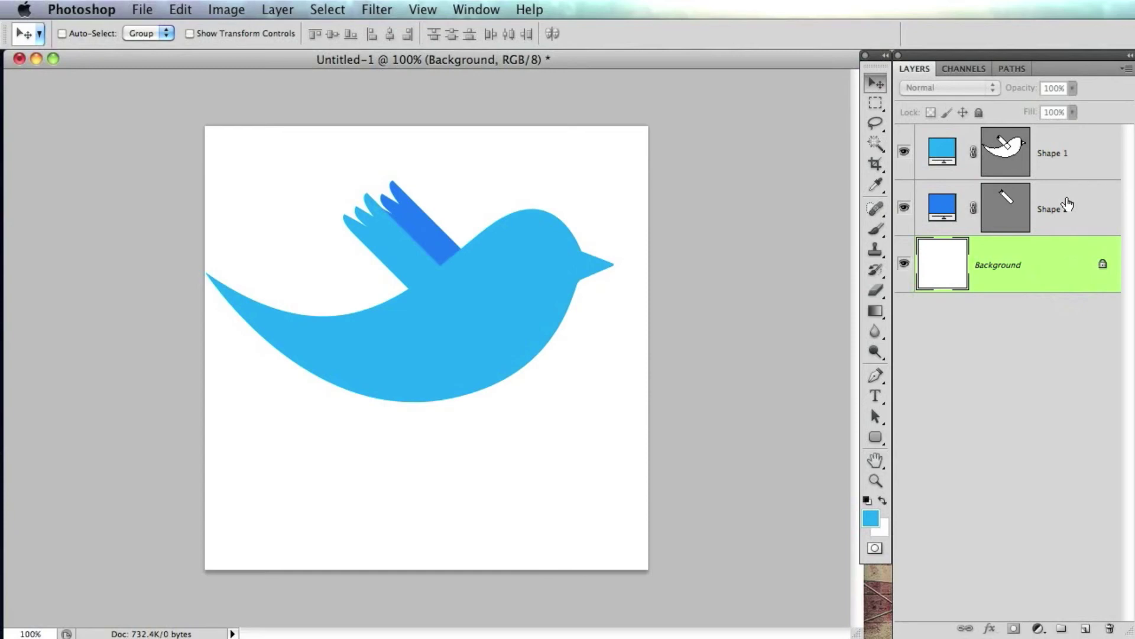
Step: Add an empty Layer 1 above Shape 1 and set the foreground colour to light blue b3e2f2
{"action": "left_click", "coordinate": [1092, 154]}
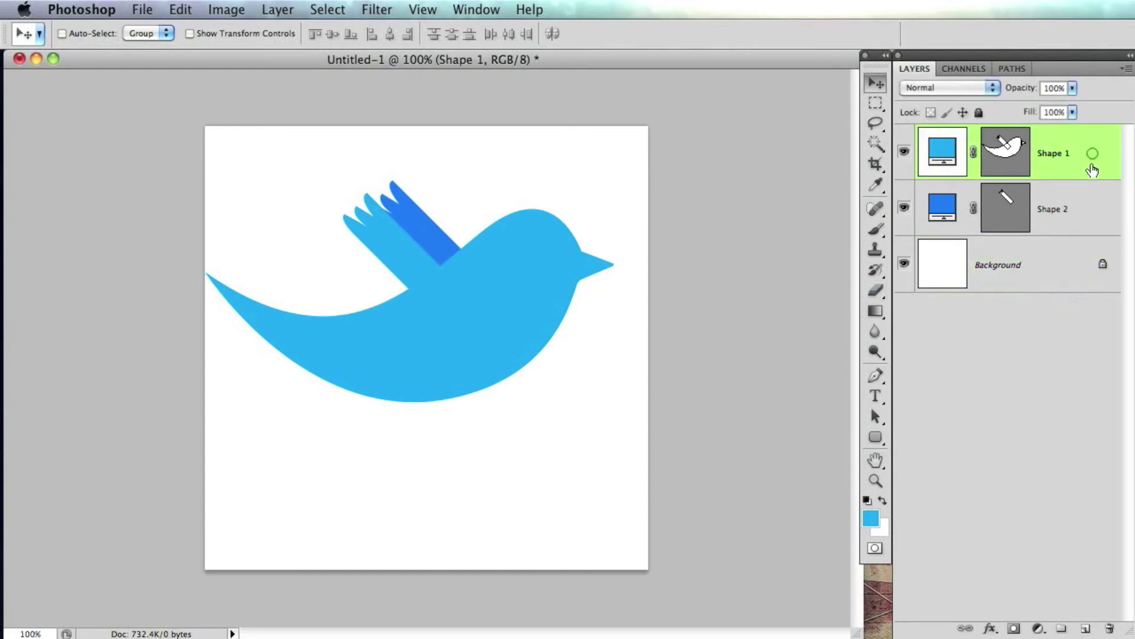
{"action": "left_click", "coordinate": [1085, 628]}
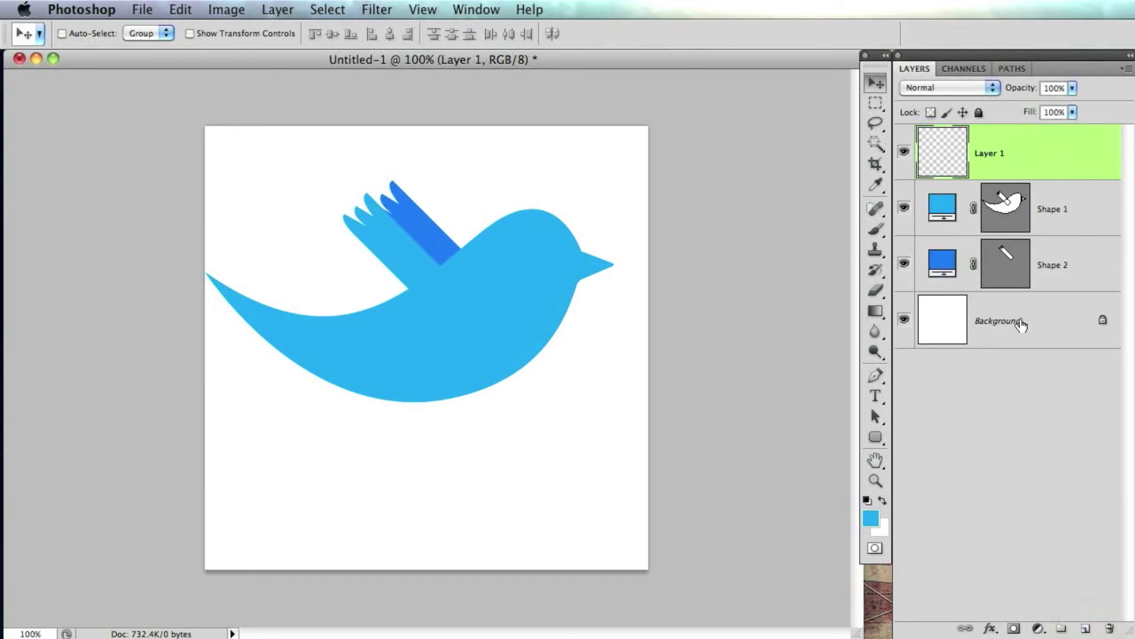
{"action": "left_click", "coordinate": [869, 522]}
{"action": "left_click", "coordinate": [458, 431]}
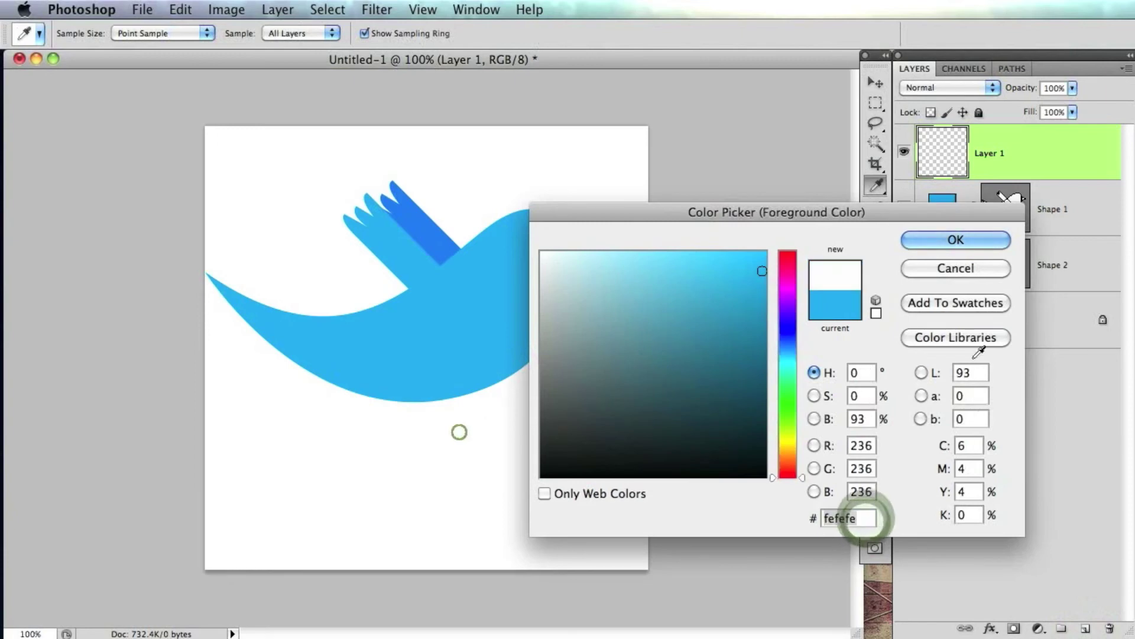
{"action": "type", "text": "b3e2f2"}
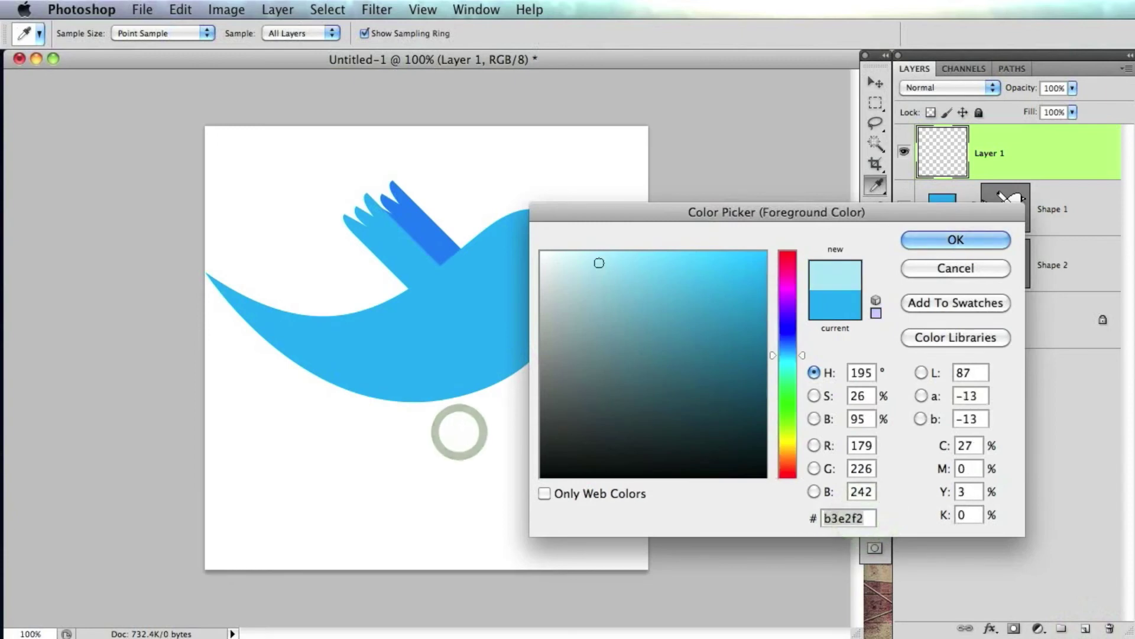
{"action": "left_click", "coordinate": [944, 241]}
{"action": "left_click_drag", "start_coordinate": [876, 437], "coordinate": [949, 467]}
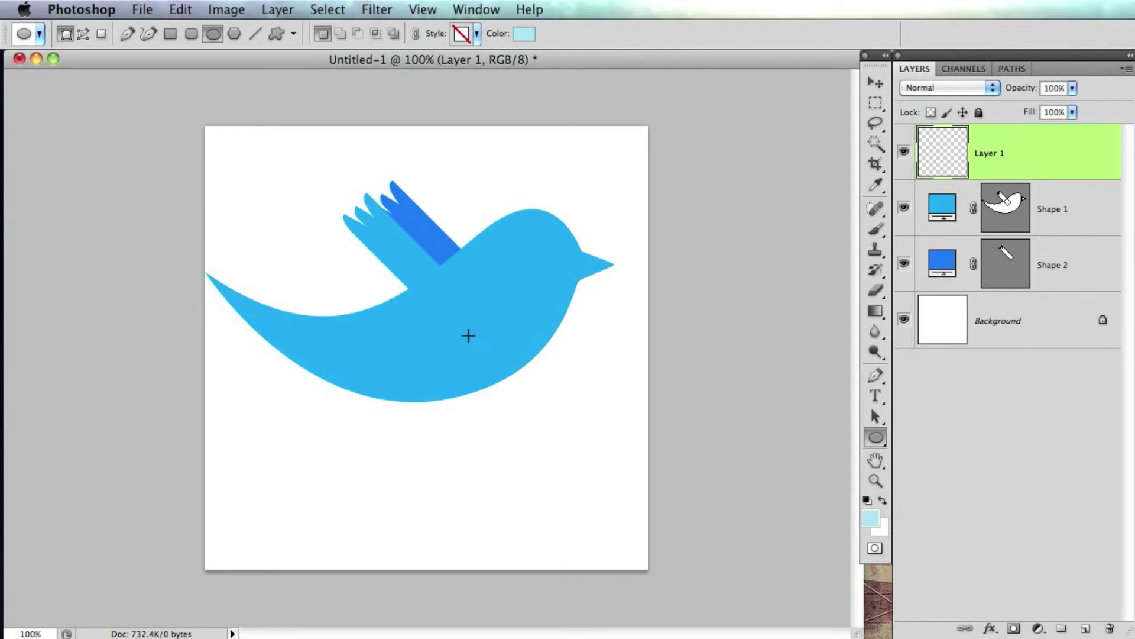
Step: Draw a pale blue oval over the belly, rotate it 45°, and shrink it to about 87% height
{"action": "left_click_drag", "start_coordinate": [461, 347], "coordinate": [554, 452]}
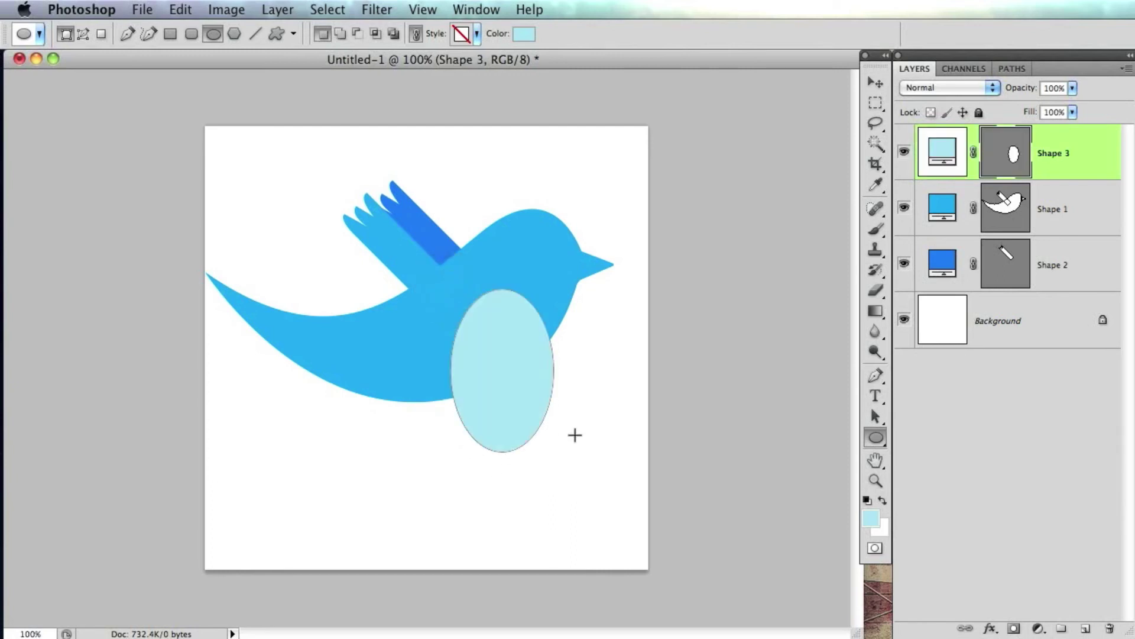
{"action": "left_click", "coordinate": [876, 83]}
{"action": "key", "text": "ctrl+t"}
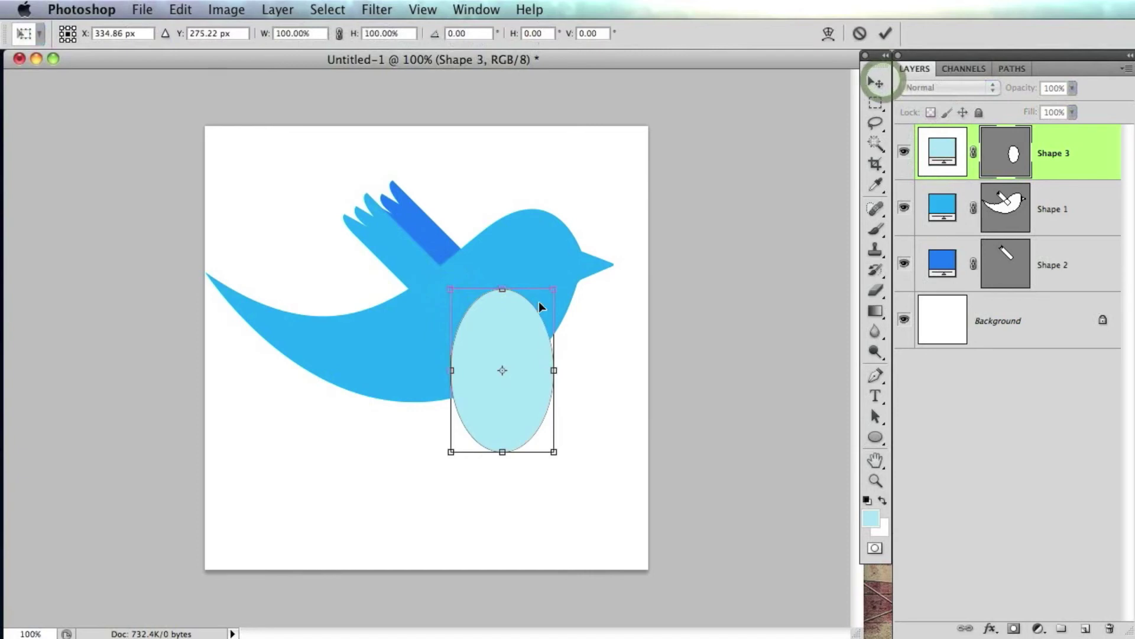
{"action": "left_click_drag", "start_coordinate": [561, 263], "coordinate": [637, 331]}
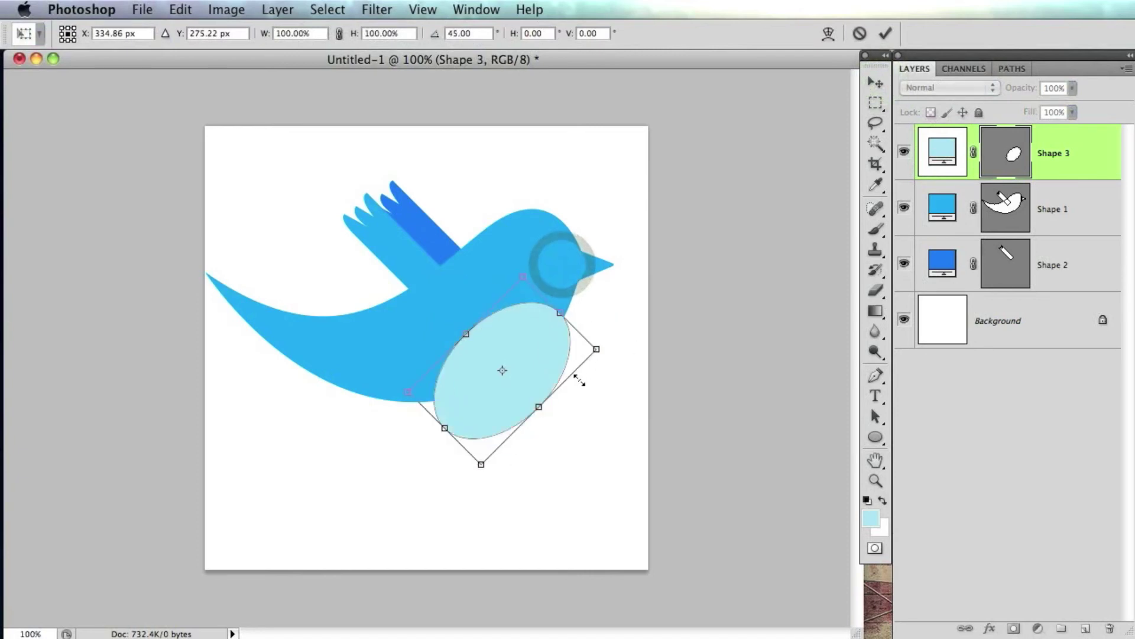
{"action": "left_click_drag", "start_coordinate": [447, 431], "coordinate": [460, 413]}
{"action": "left_click_drag", "start_coordinate": [469, 324], "coordinate": [567, 363]}
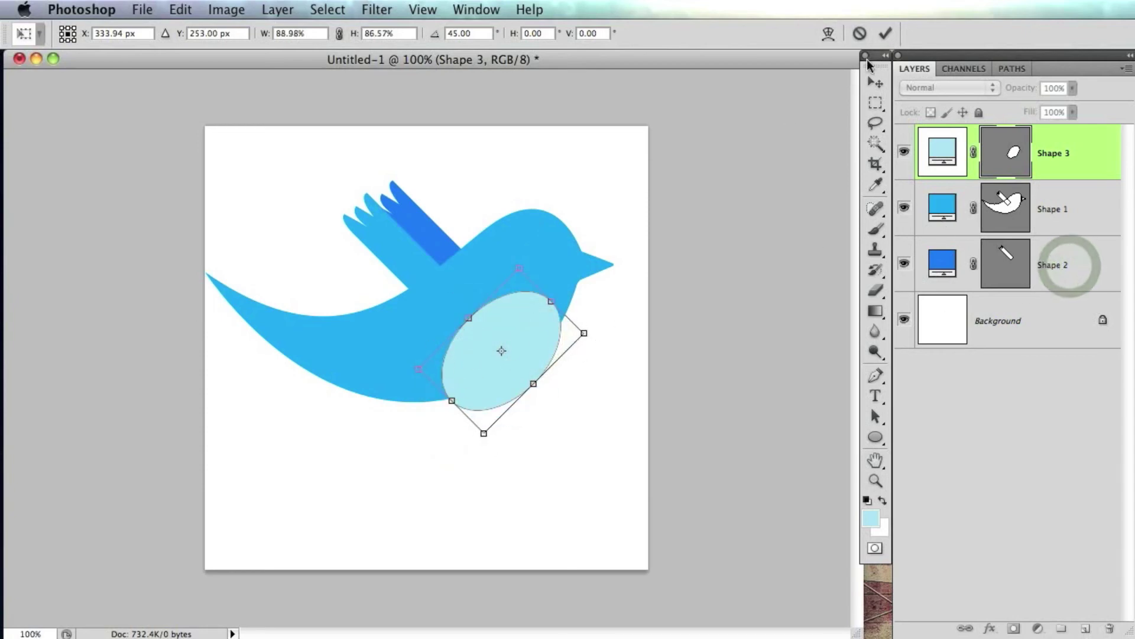
{"action": "left_click", "coordinate": [885, 33]}
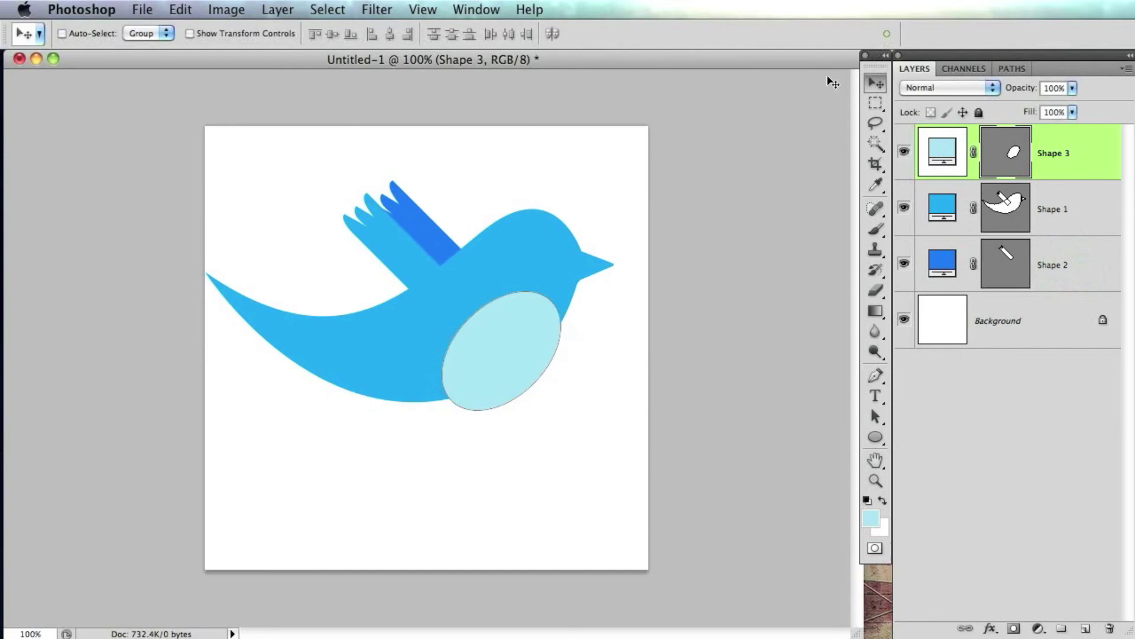
Step: Clip the Shape 3 belly oval to the bird body, then add an empty layer above it
{"action": "right_click", "coordinate": [1076, 154]}
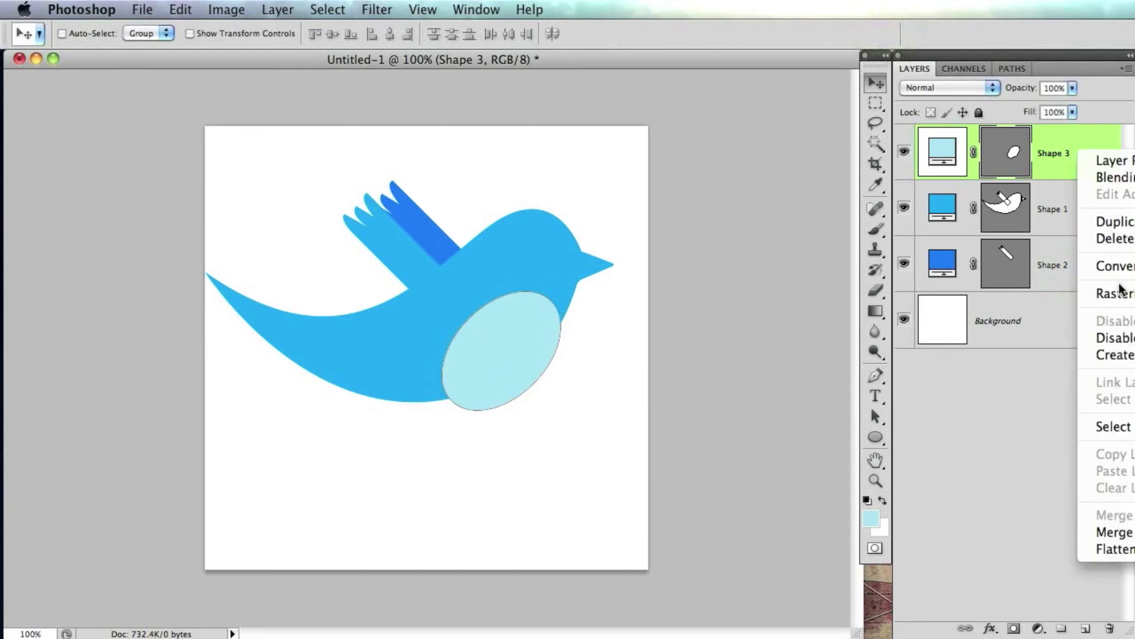
{"action": "left_click", "coordinate": [1116, 356]}
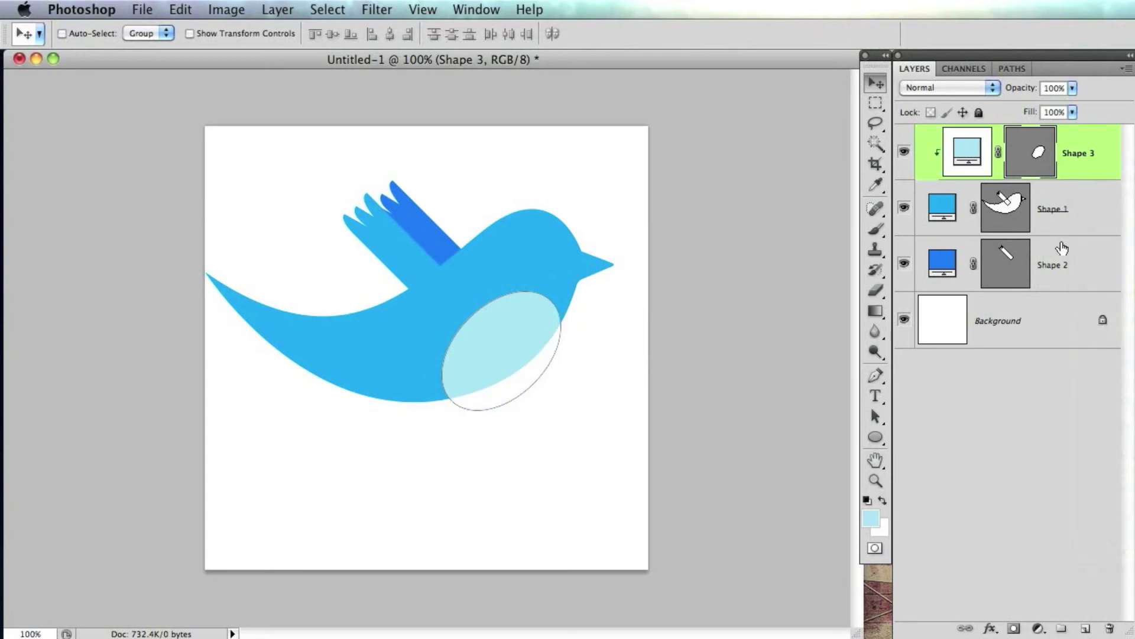
{"action": "left_click", "coordinate": [1042, 332]}
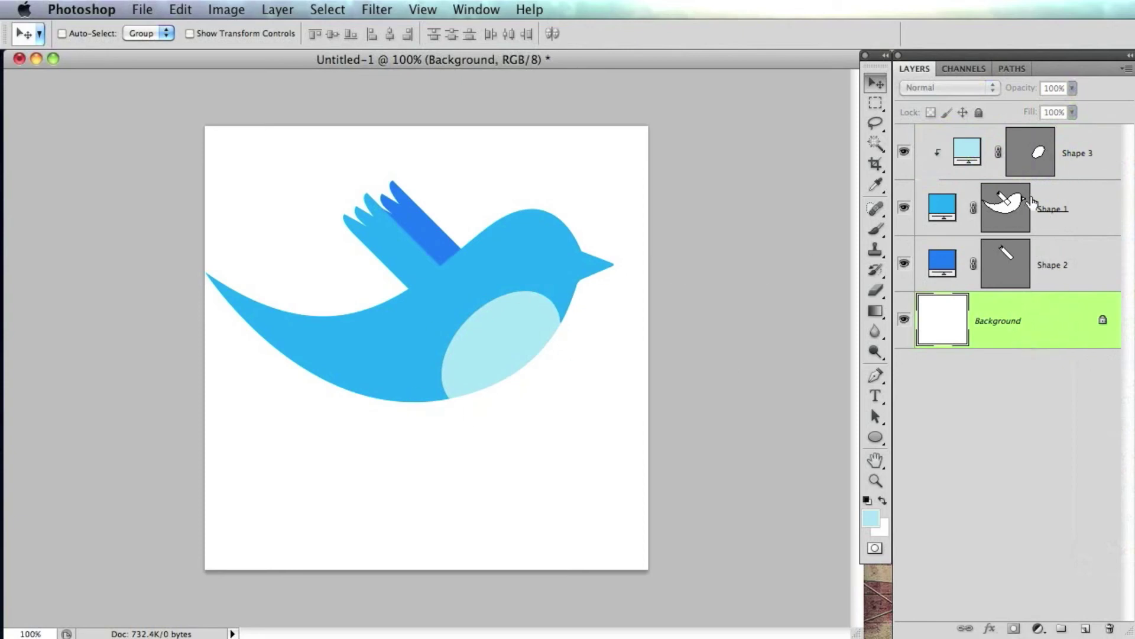
{"action": "left_click", "coordinate": [1090, 171]}
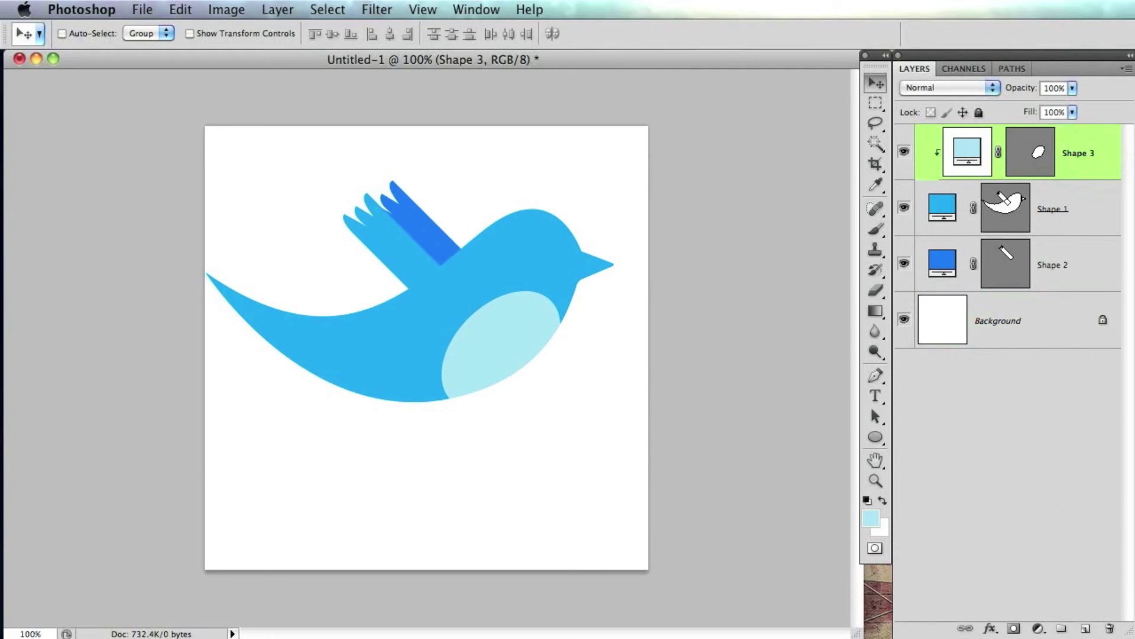
{"action": "left_click", "coordinate": [1085, 629]}
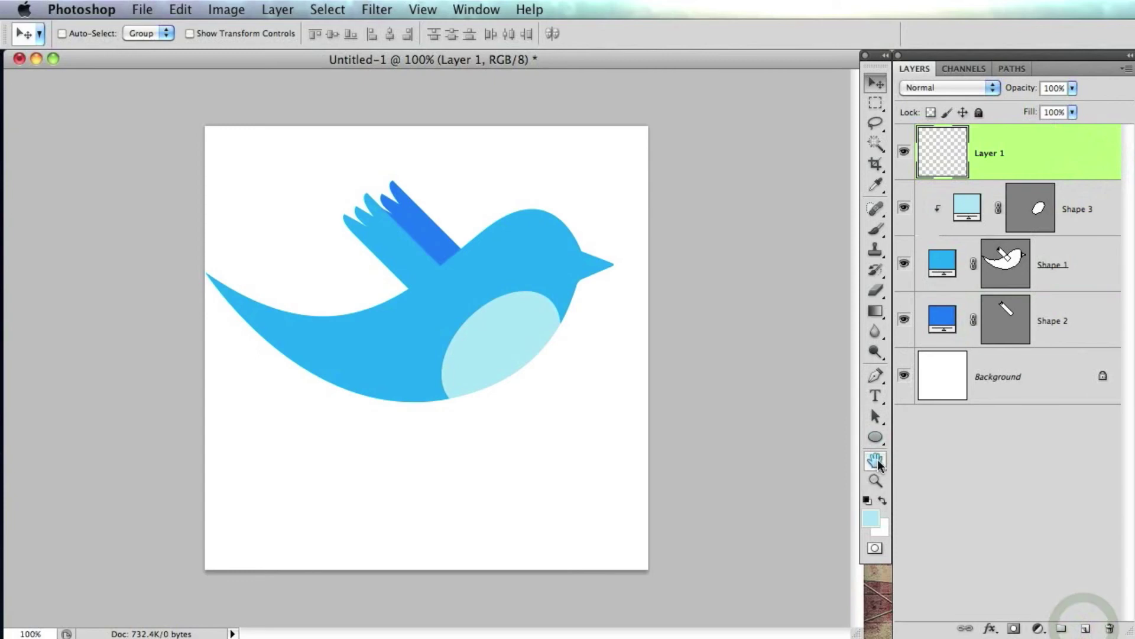
Step: Draw a white oval eye on the bird's head as Shape 4 and select its path
{"action": "left_click", "coordinate": [875, 437]}
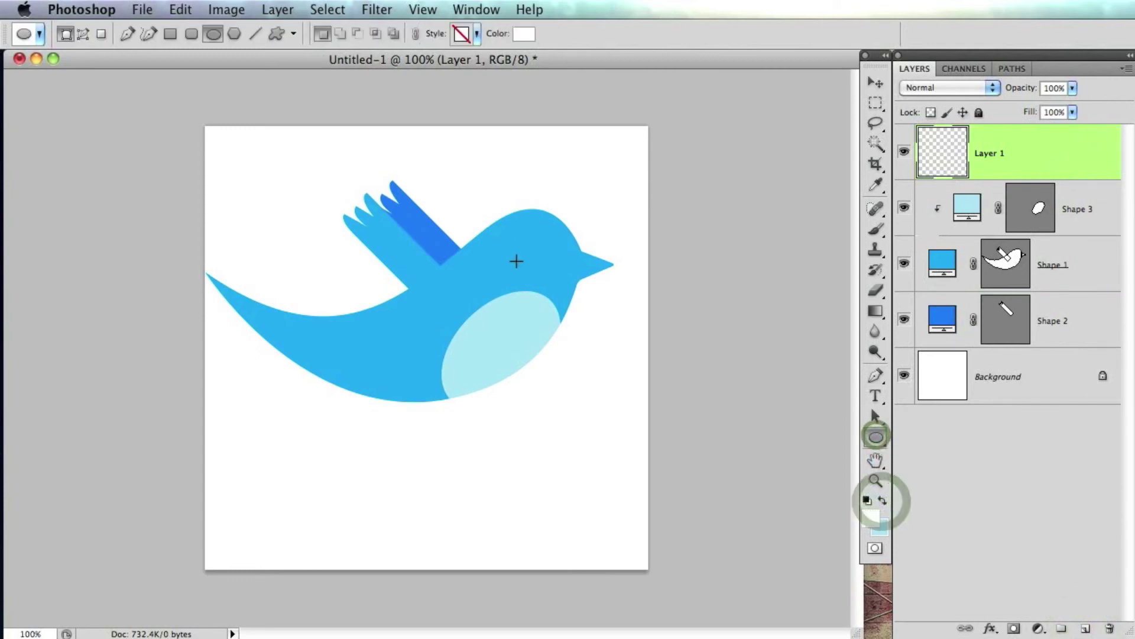
{"action": "left_click_drag", "start_coordinate": [526, 224], "coordinate": [558, 273]}
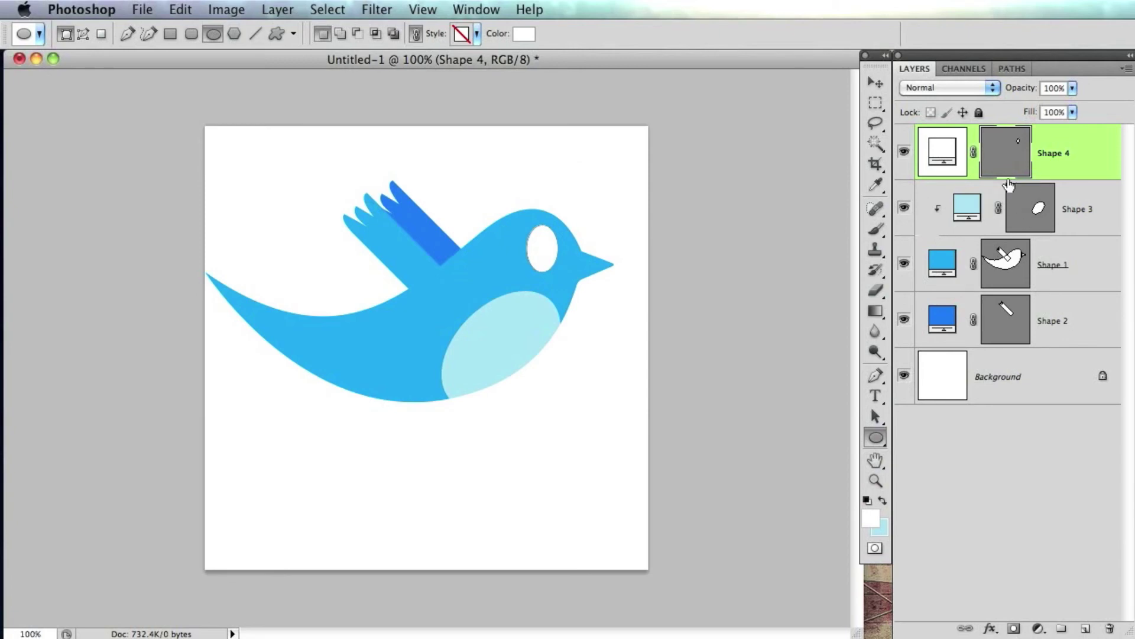
{"action": "left_click", "coordinate": [878, 419]}
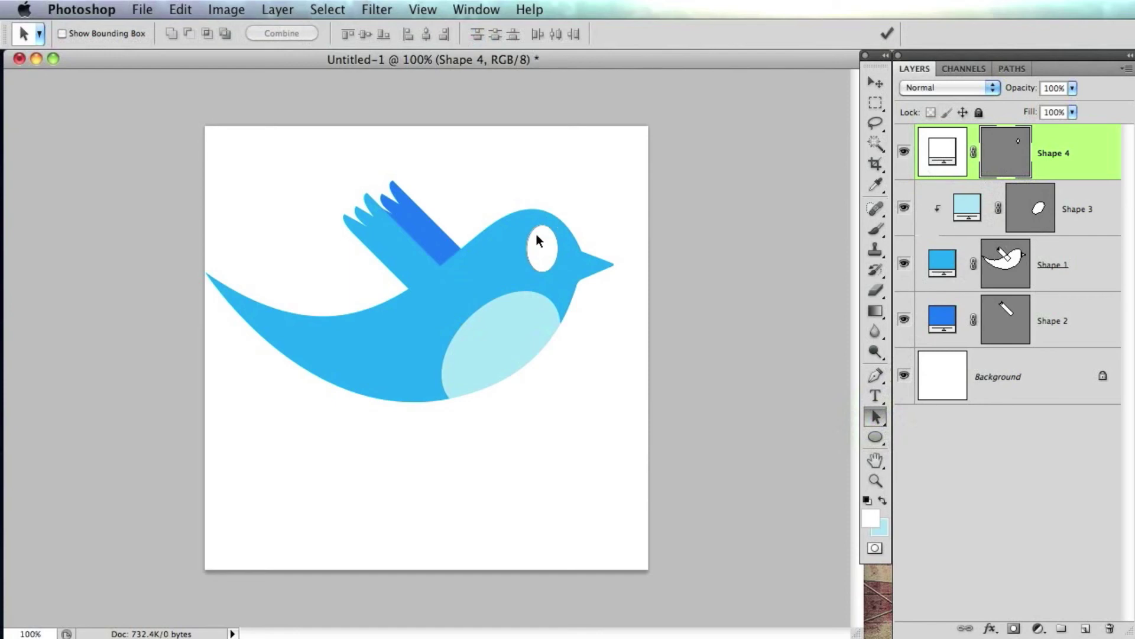
{"action": "left_click", "coordinate": [538, 260]}
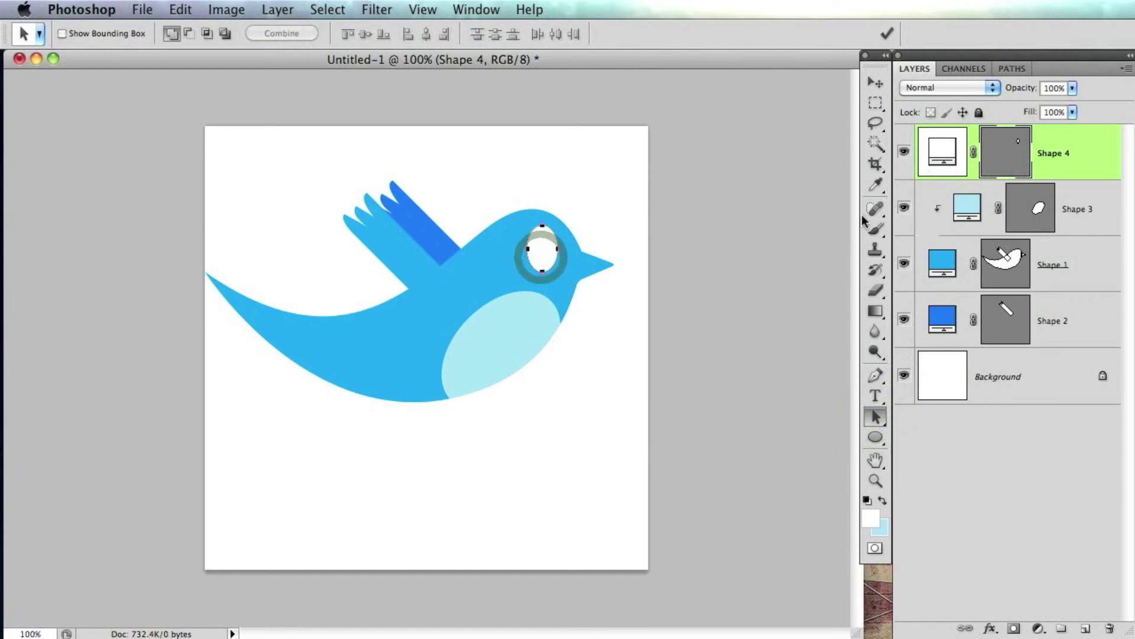
{"action": "left_click", "coordinate": [1016, 166]}
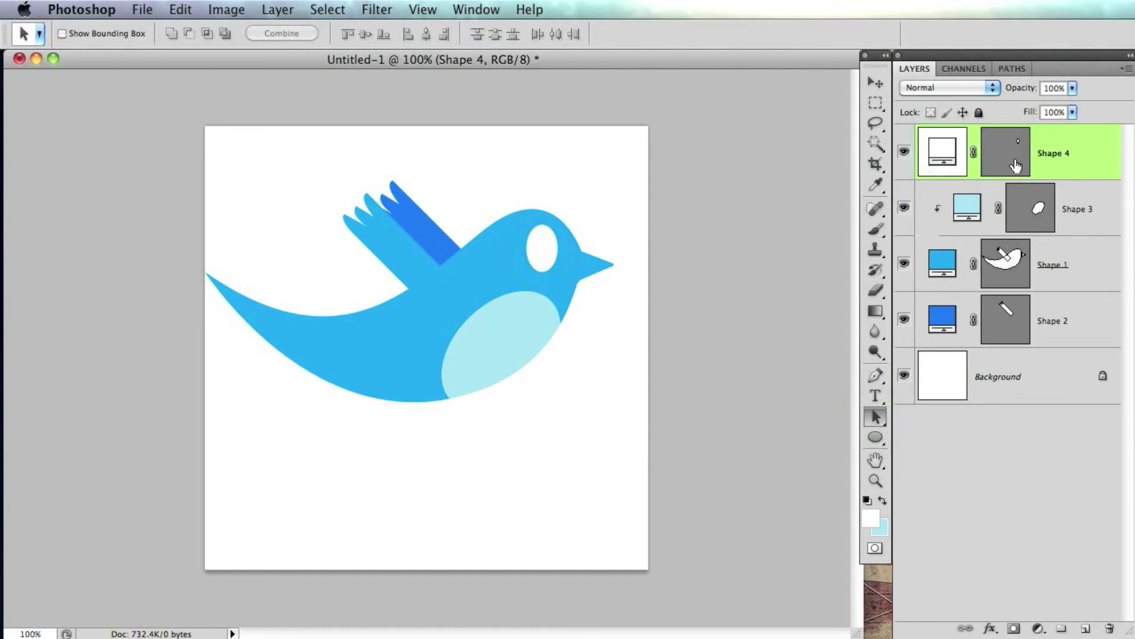
{"action": "left_click", "coordinate": [544, 262]}
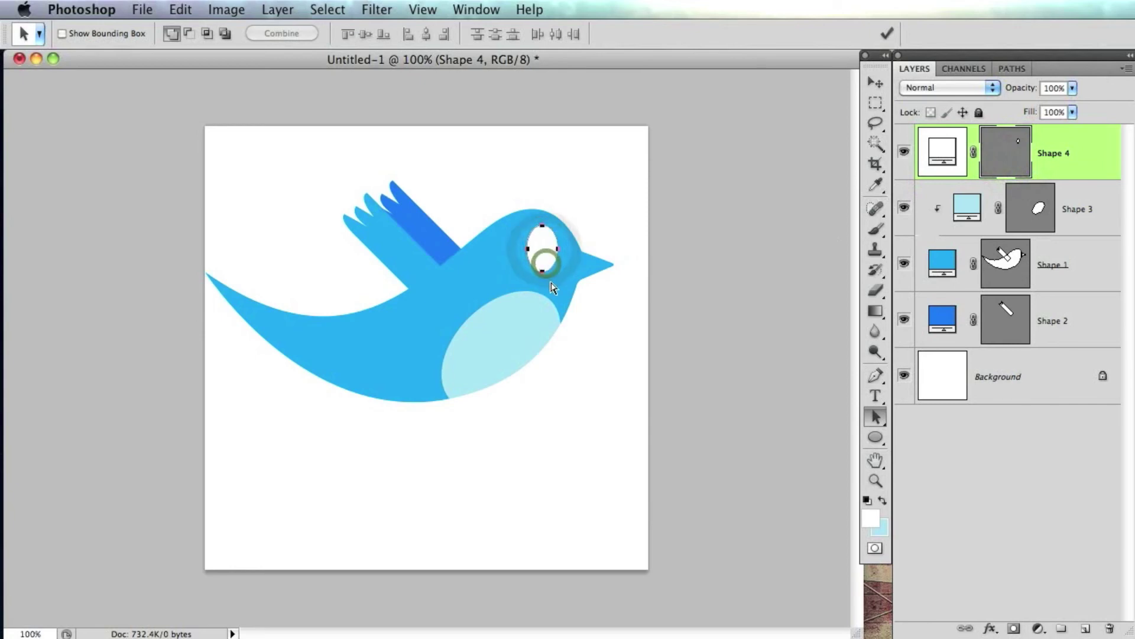
Step: Hide Shape 4 and subtract the eye oval from the Shape 1 body path
{"action": "left_click", "coordinate": [904, 152]}
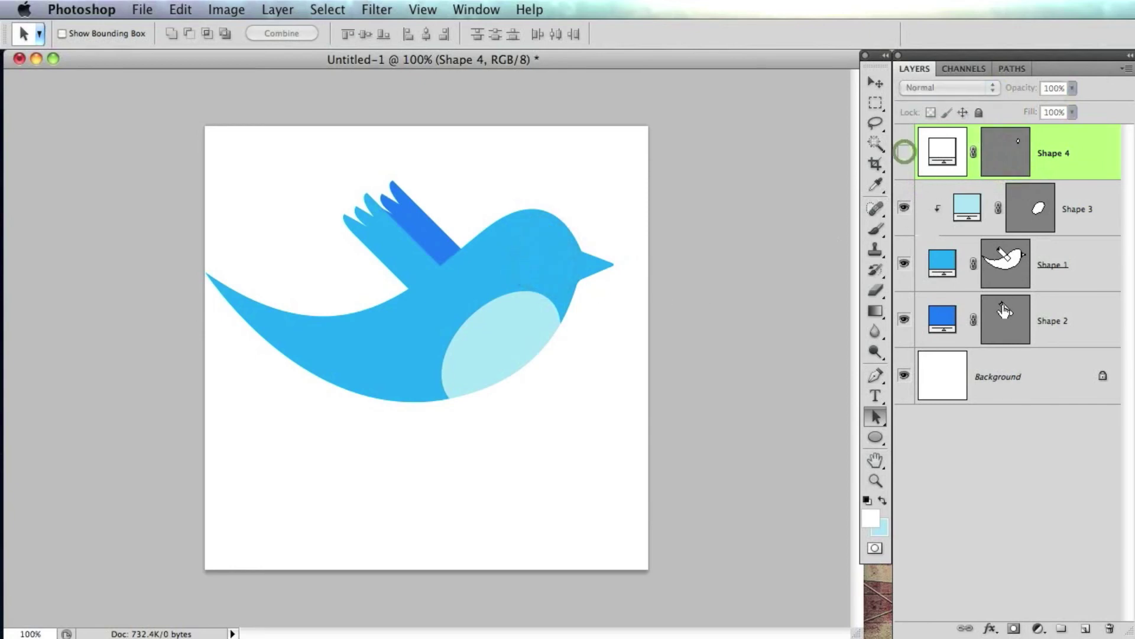
{"action": "left_click", "coordinate": [1006, 262]}
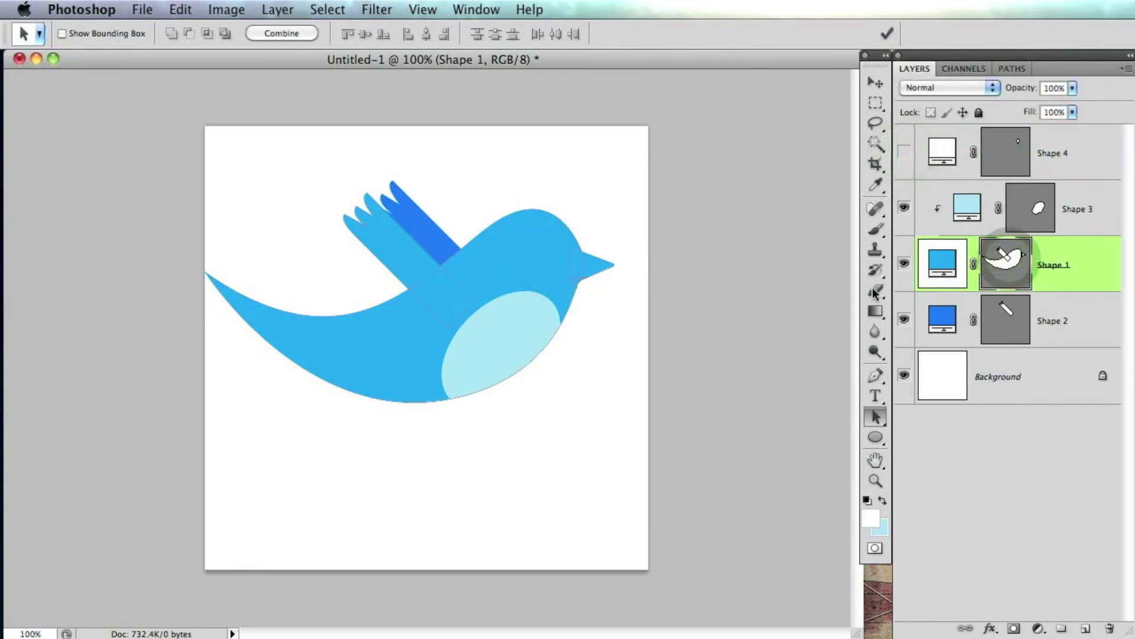
{"action": "left_click", "coordinate": [554, 272]}
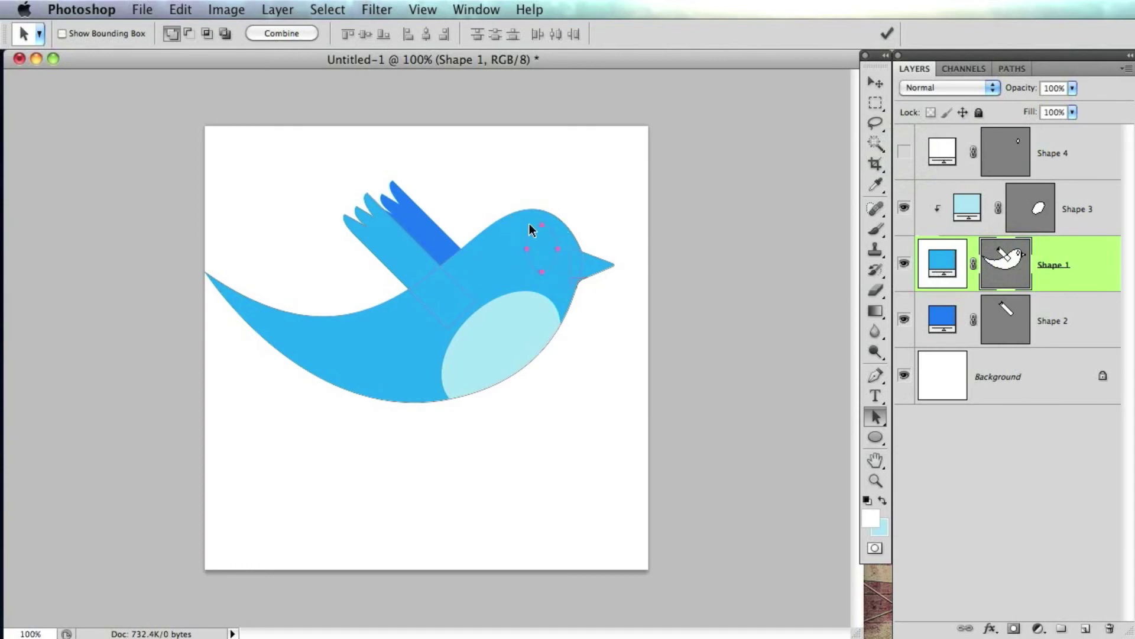
{"action": "left_click", "coordinate": [188, 33]}
Step: Add a magenta-filled Layer 1 above Background, hide it, and show the Shape 4 eye again
{"action": "left_click", "coordinate": [1008, 392]}
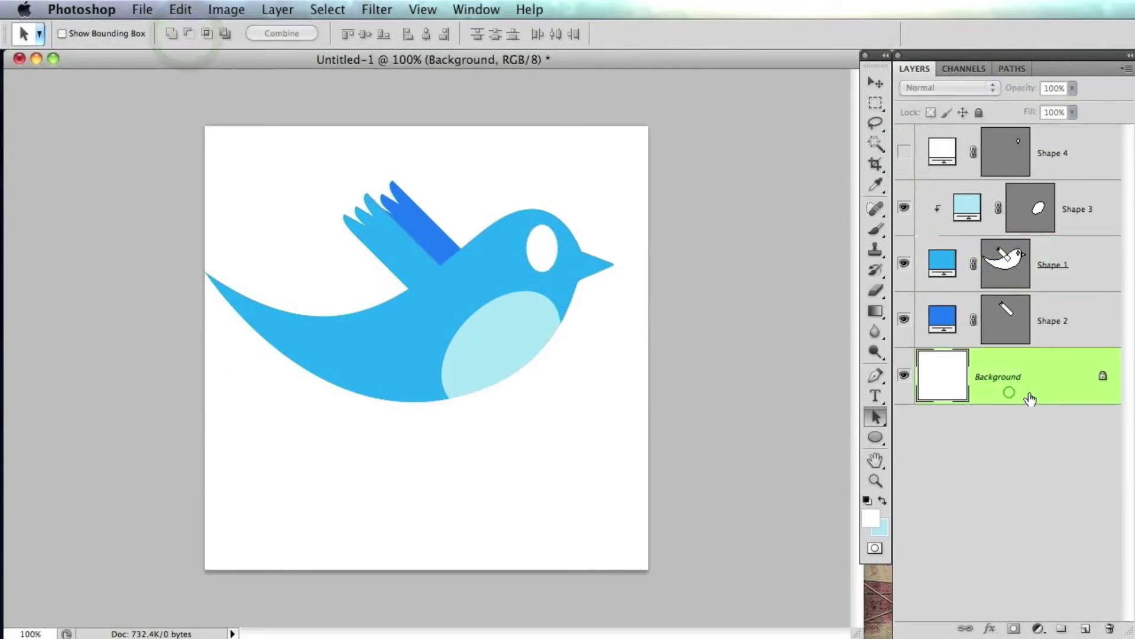
{"action": "left_click", "coordinate": [1086, 628]}
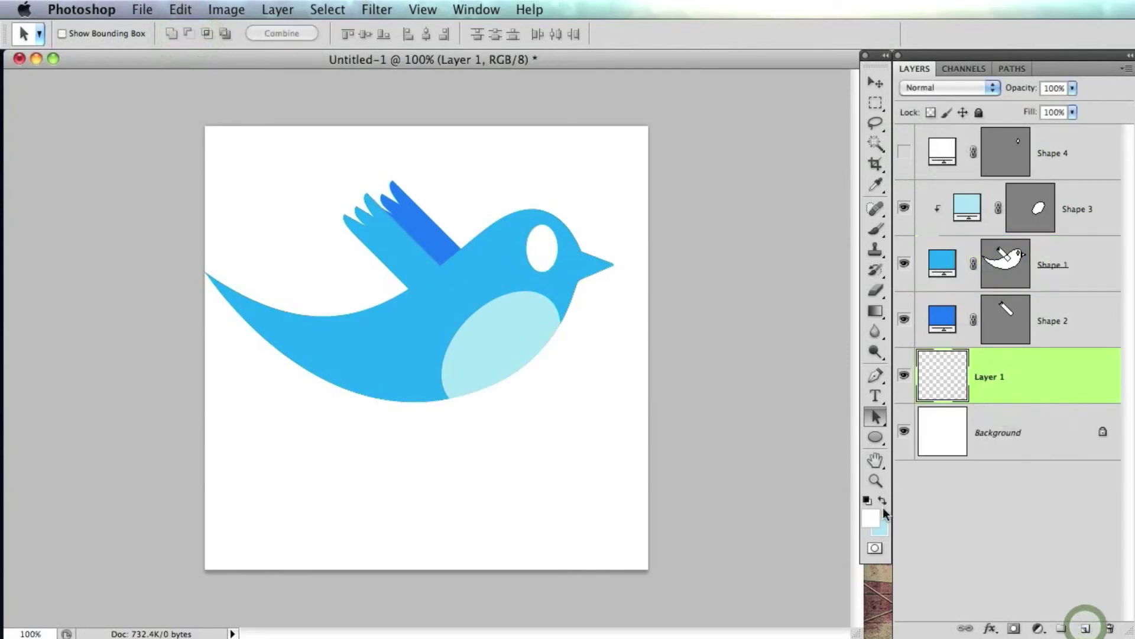
{"action": "left_click", "coordinate": [871, 518]}
{"action": "left_click", "coordinate": [785, 295]}
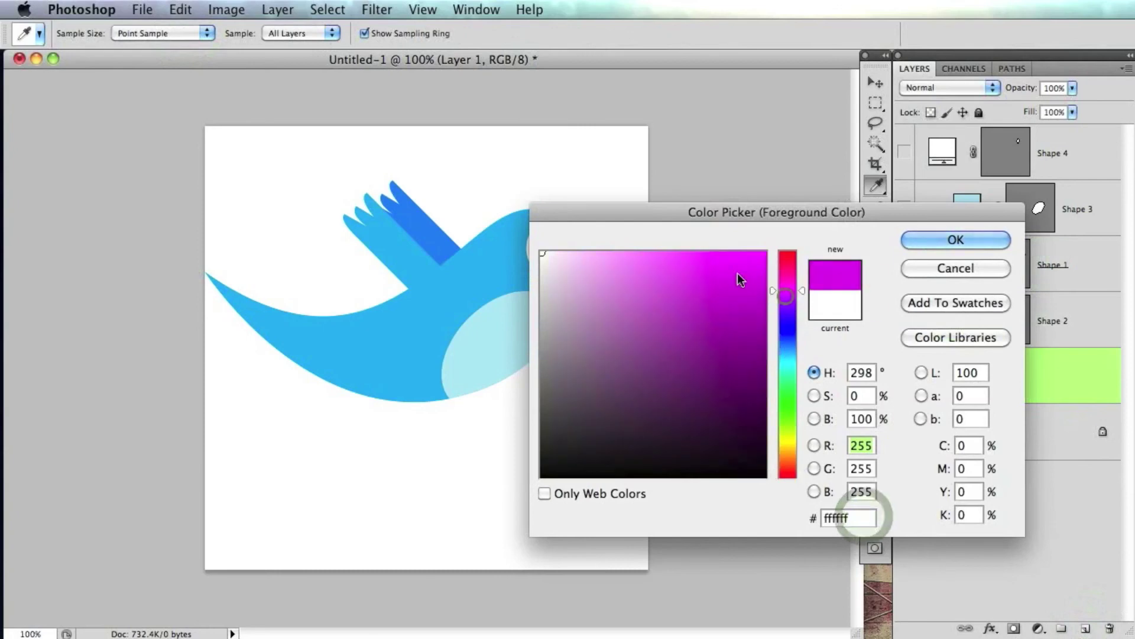
{"action": "left_click", "coordinate": [737, 273]}
{"action": "left_click", "coordinate": [987, 236]}
{"action": "key", "text": "a"}
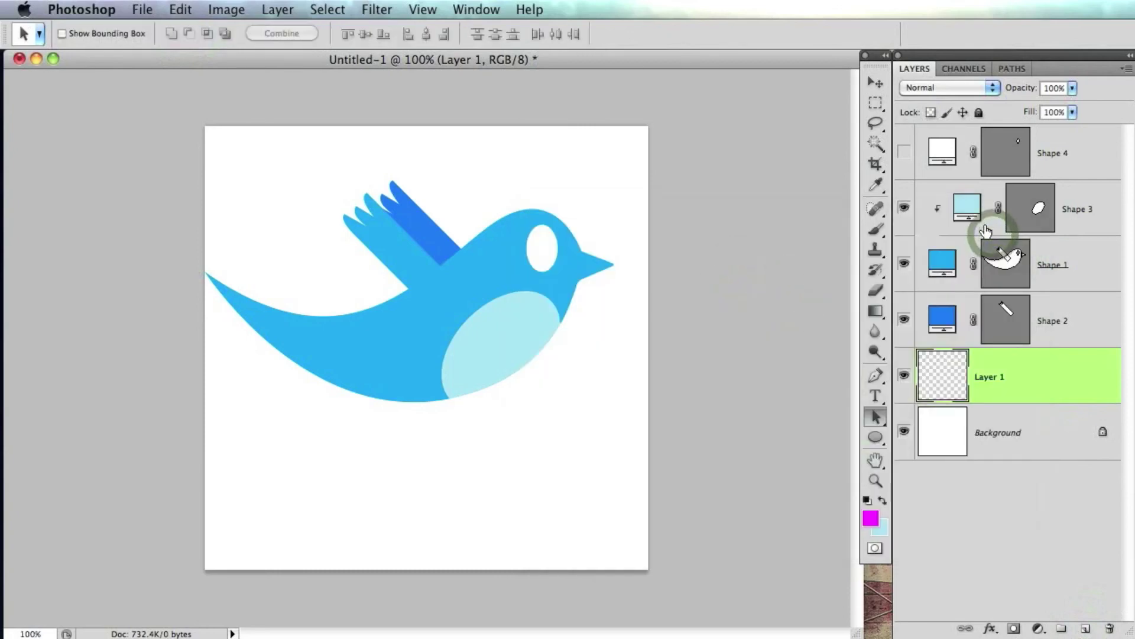
{"action": "key", "text": "alt+BackSpace"}
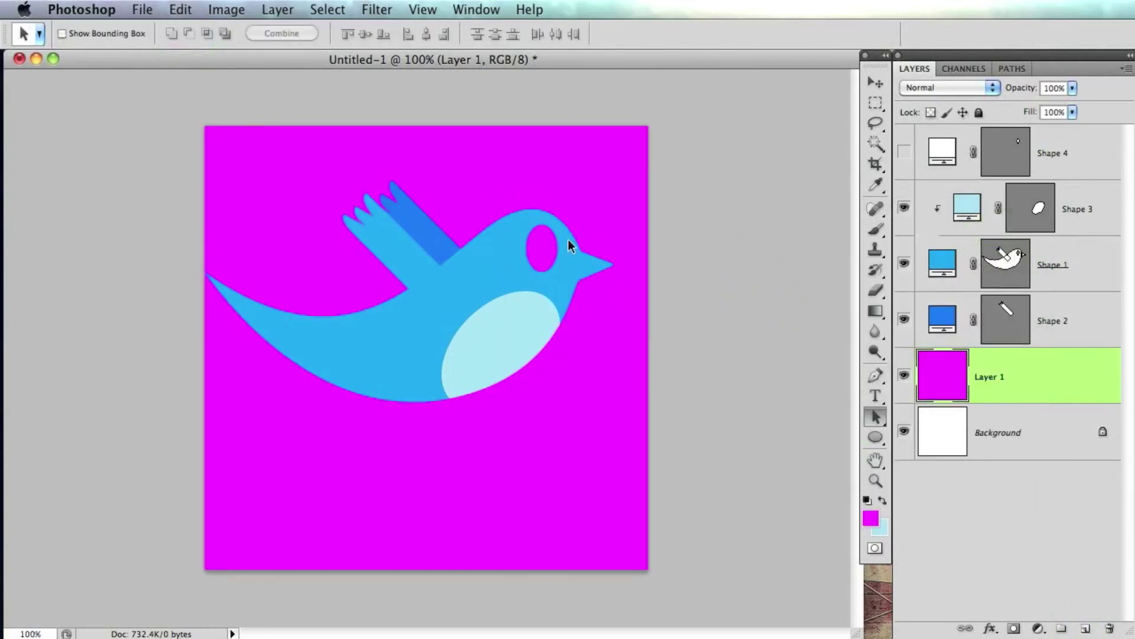
{"action": "left_click", "coordinate": [904, 377]}
{"action": "left_click", "coordinate": [904, 151]}
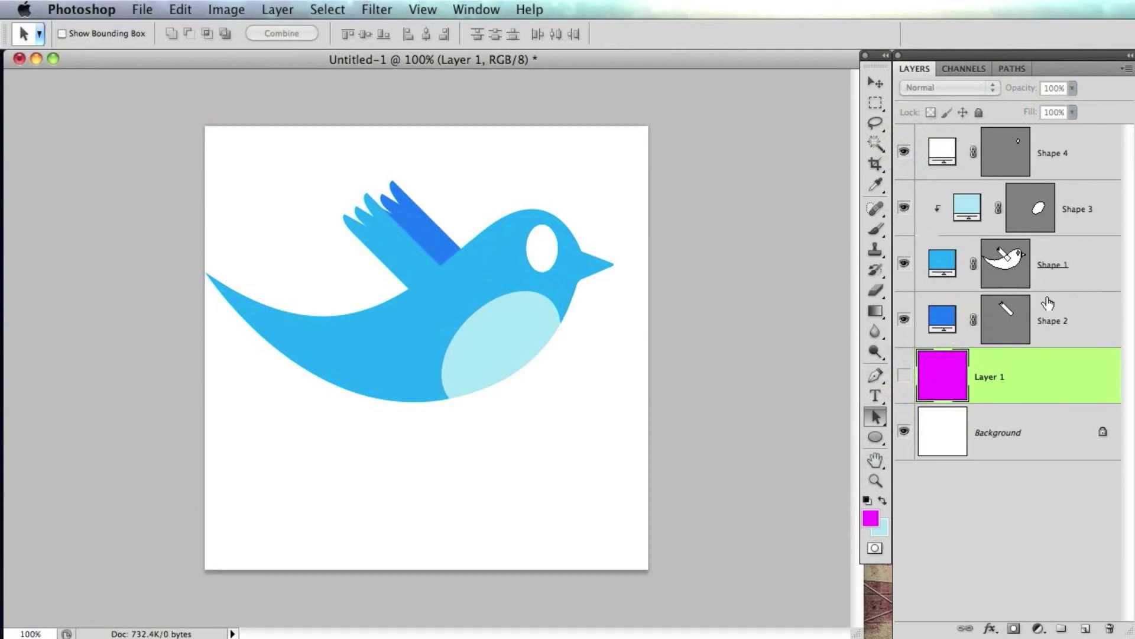
Step: Select all four bird shape layers and move the whole bird about 16 px right
{"action": "left_click", "coordinate": [1101, 326]}
{"action": "left_click", "coordinate": [1086, 145], "text": "shift"}
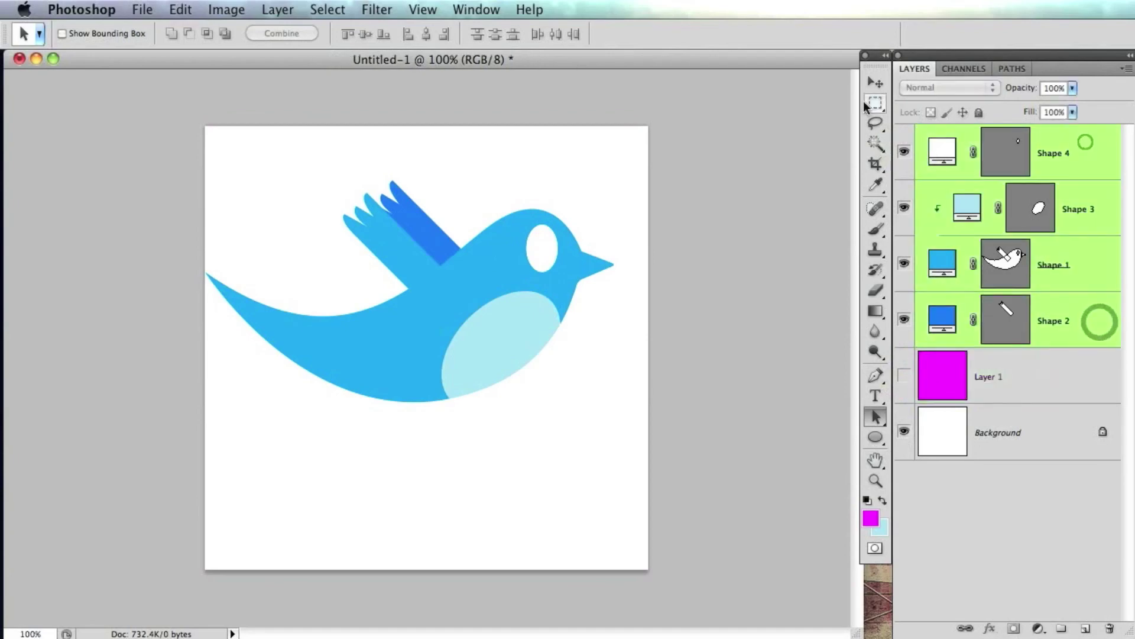
{"action": "left_click", "coordinate": [874, 83]}
{"action": "left_click_drag", "start_coordinate": [428, 276], "coordinate": [438, 274]}
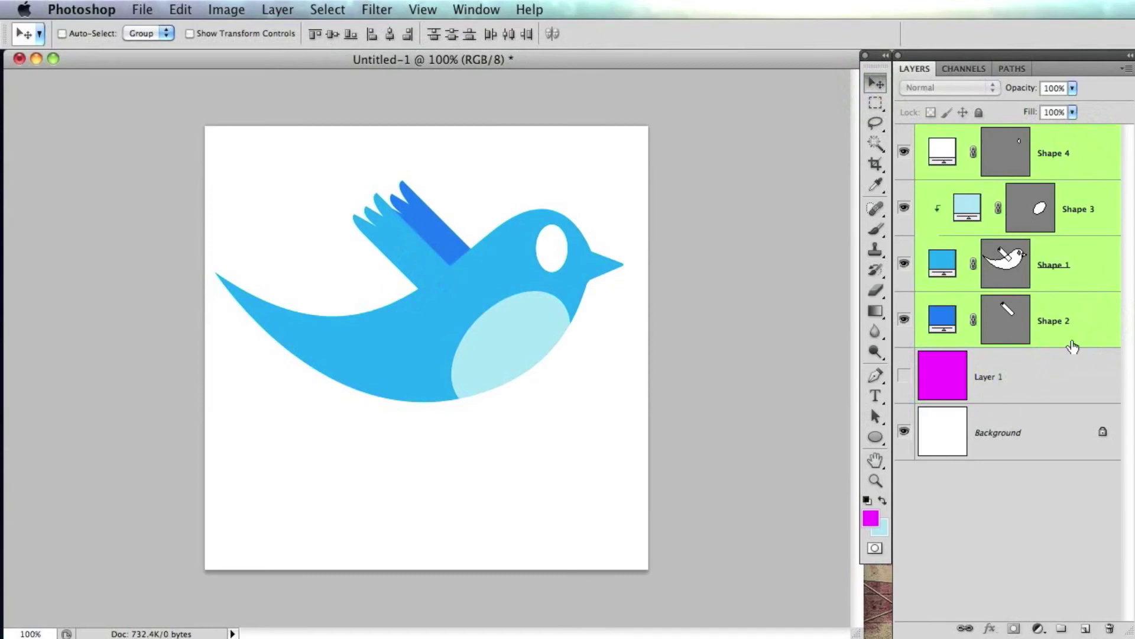
Step: Give Shape 1 a Gradient Overlay in Overlay blend mode at 49% opacity
{"action": "double_click", "coordinate": [1101, 277]}
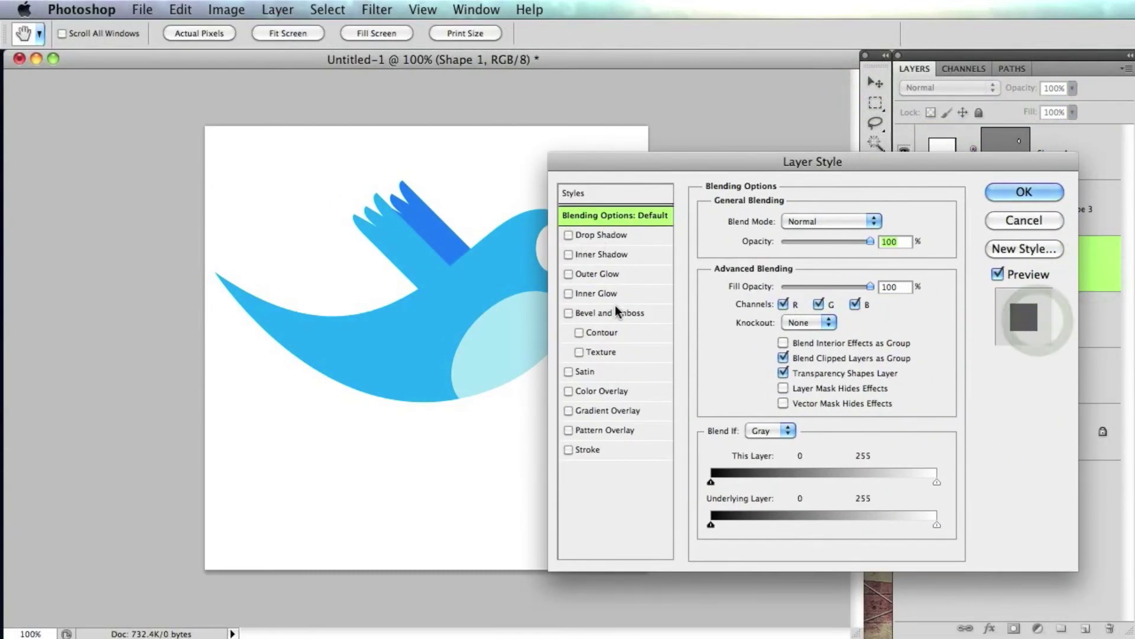
{"action": "left_click", "coordinate": [602, 410]}
{"action": "left_click", "coordinate": [785, 221]}
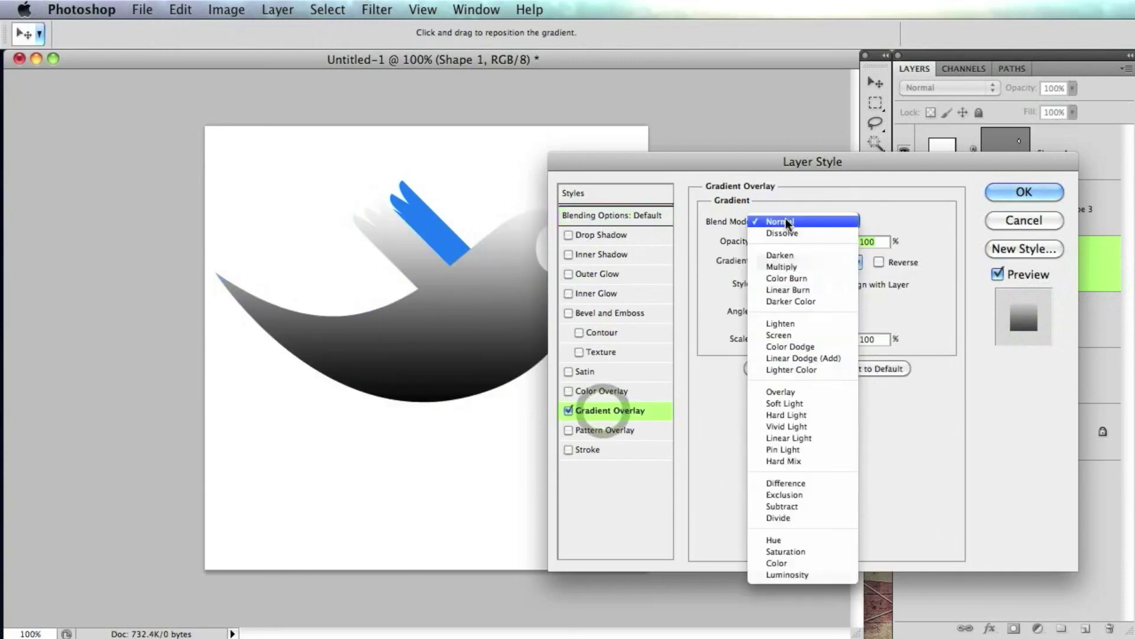
{"action": "left_click", "coordinate": [786, 392]}
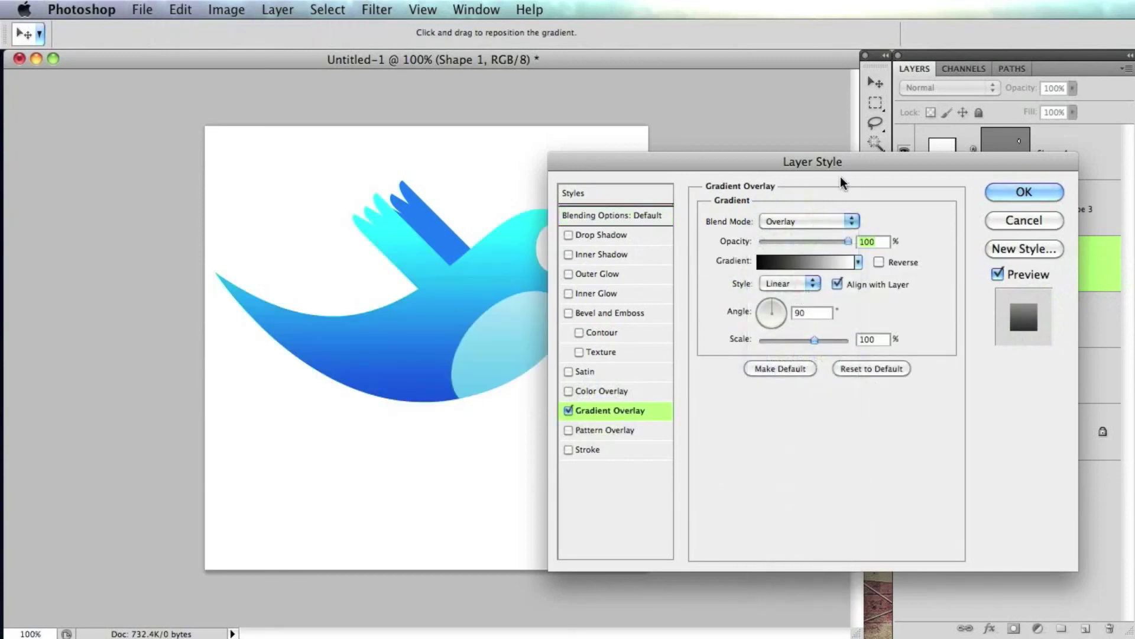
{"action": "left_click_drag", "start_coordinate": [891, 170], "coordinate": [918, 160]}
{"action": "left_click_drag", "start_coordinate": [921, 228], "coordinate": [878, 230]}
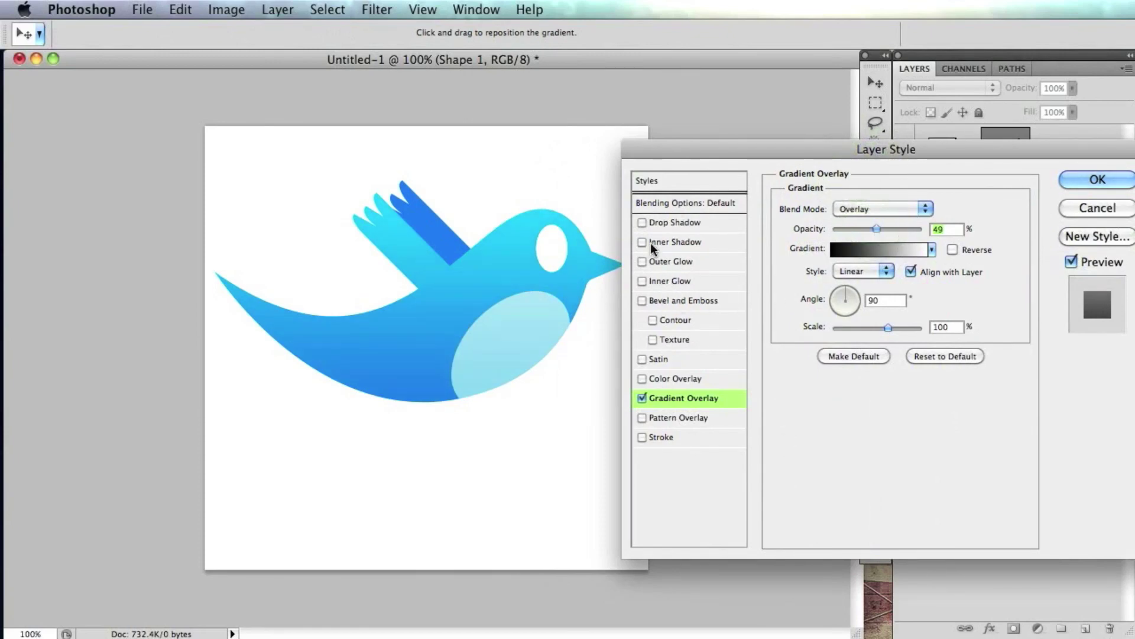
{"action": "left_click", "coordinate": [1098, 179]}
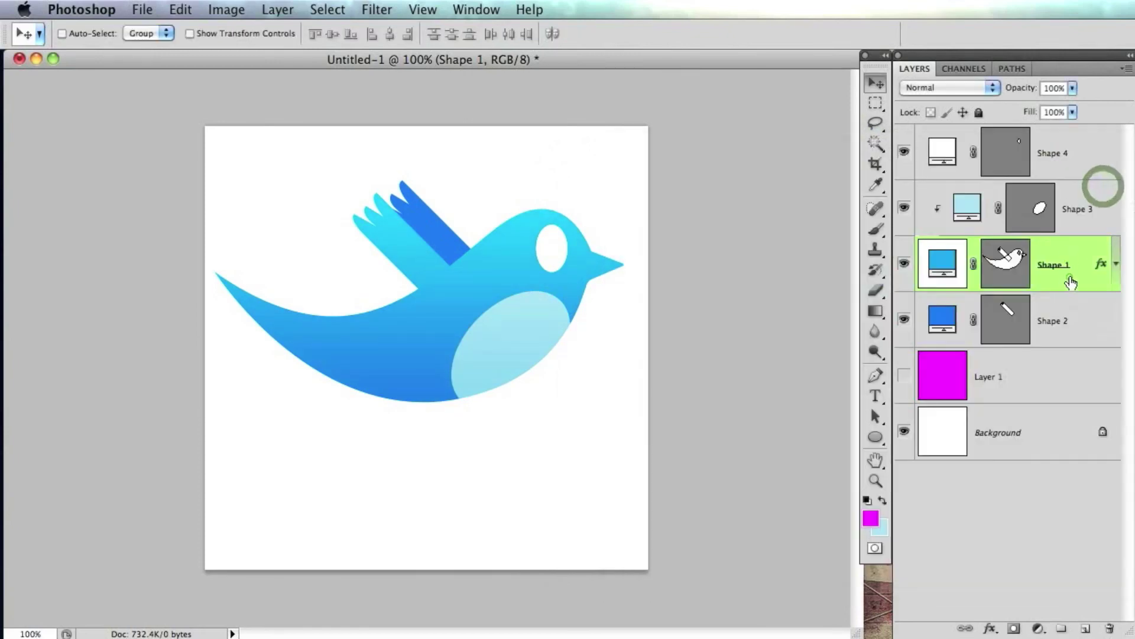
{"action": "double_click", "coordinate": [1069, 276]}
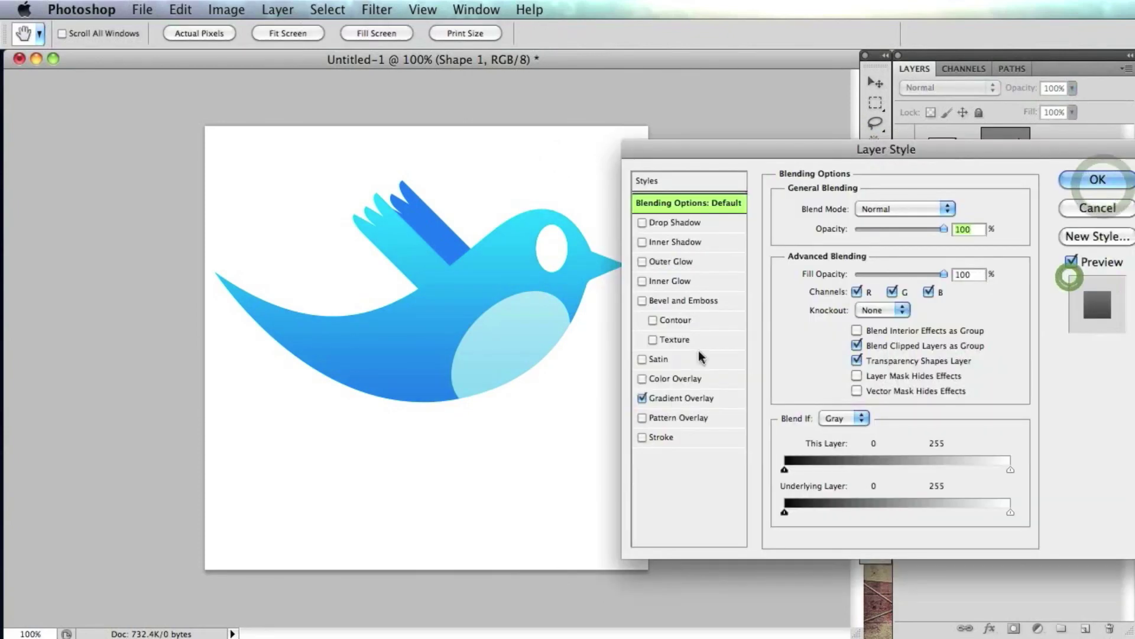
Step: Add Bevel and Emboss to the body with shadow opacity 0 and size 0
{"action": "left_click", "coordinate": [642, 301]}
{"action": "left_click", "coordinate": [679, 300]}
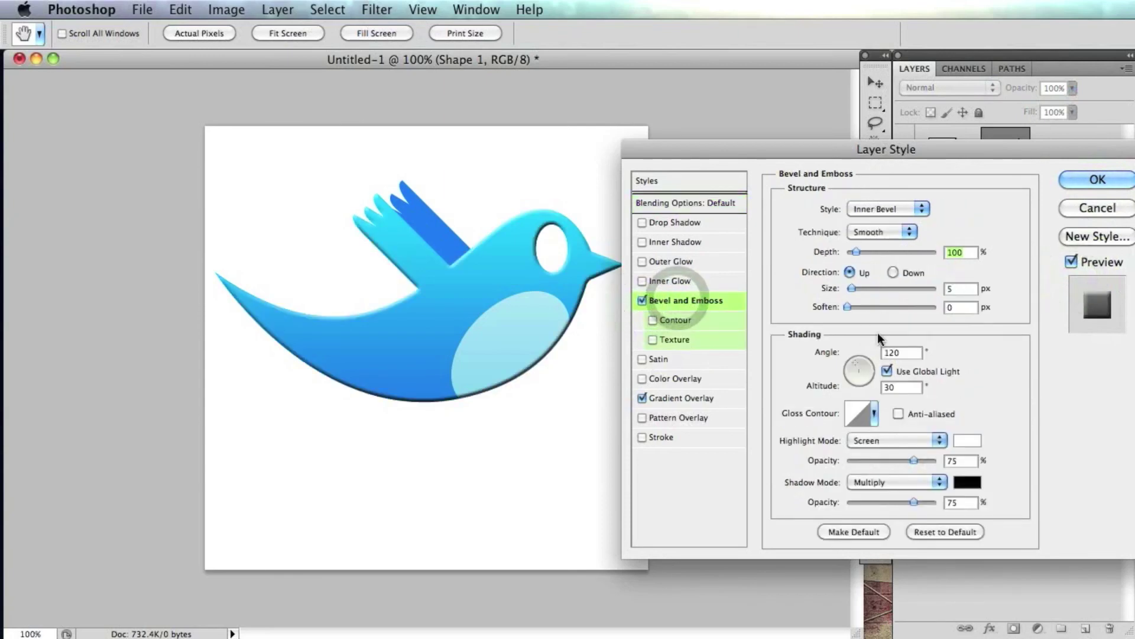
{"action": "left_click_drag", "start_coordinate": [867, 502], "coordinate": [800, 502]}
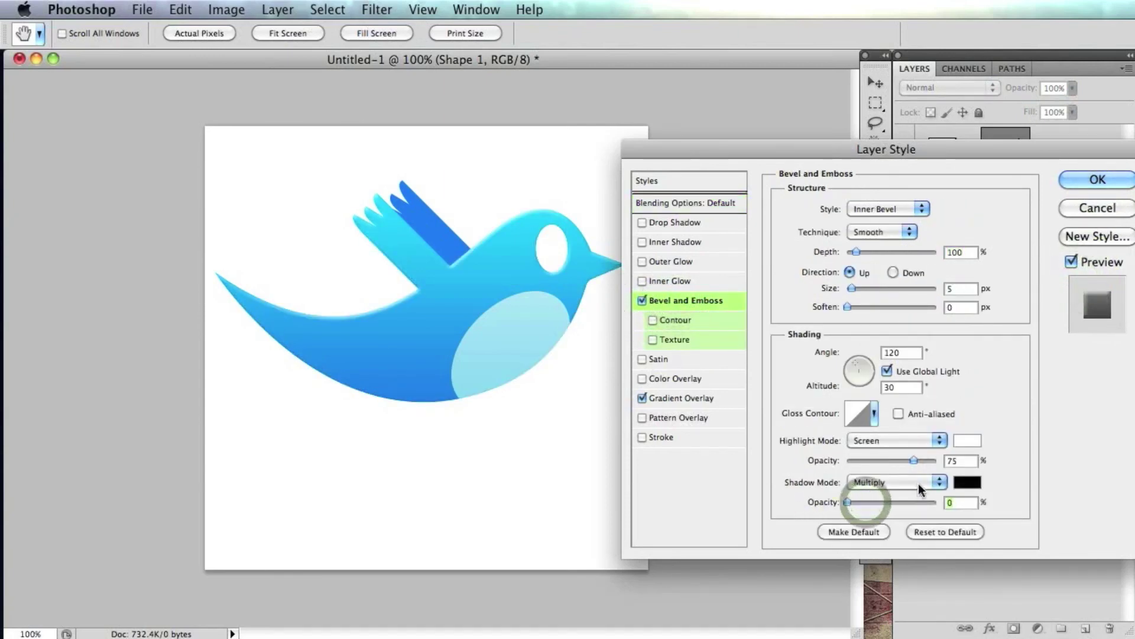
{"action": "double_click", "coordinate": [957, 289]}
{"action": "type", "text": "0"}
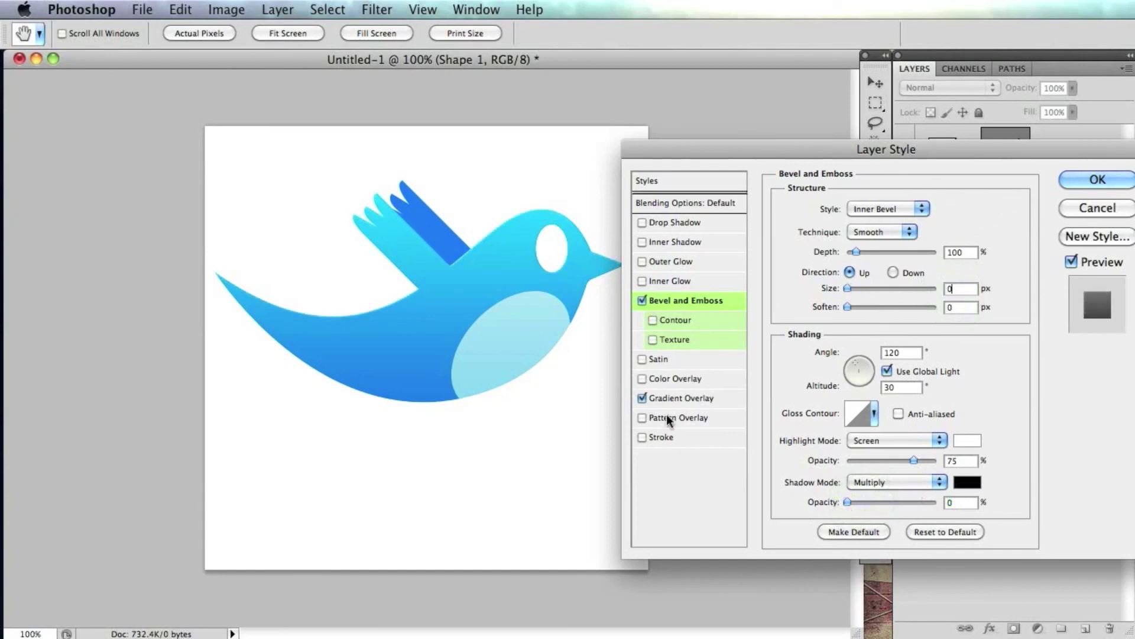
Step: Add a Stroke of size 1 in the bird's sampled blue and apply the styles
{"action": "left_click", "coordinate": [643, 439]}
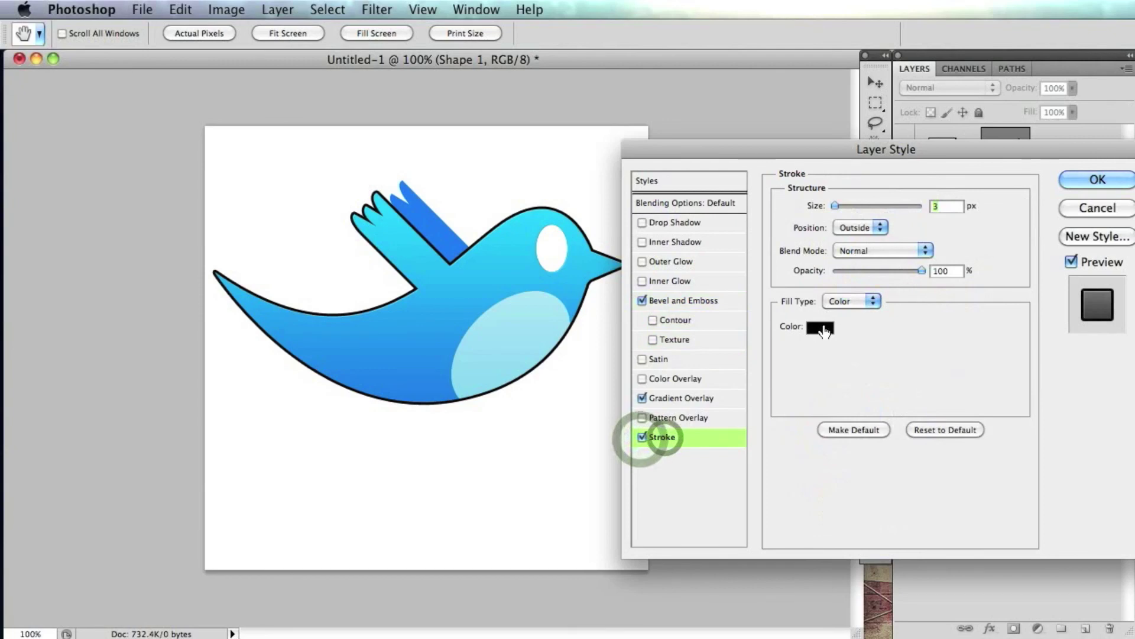
{"action": "left_click", "coordinate": [821, 326]}
{"action": "left_click", "coordinate": [402, 400]}
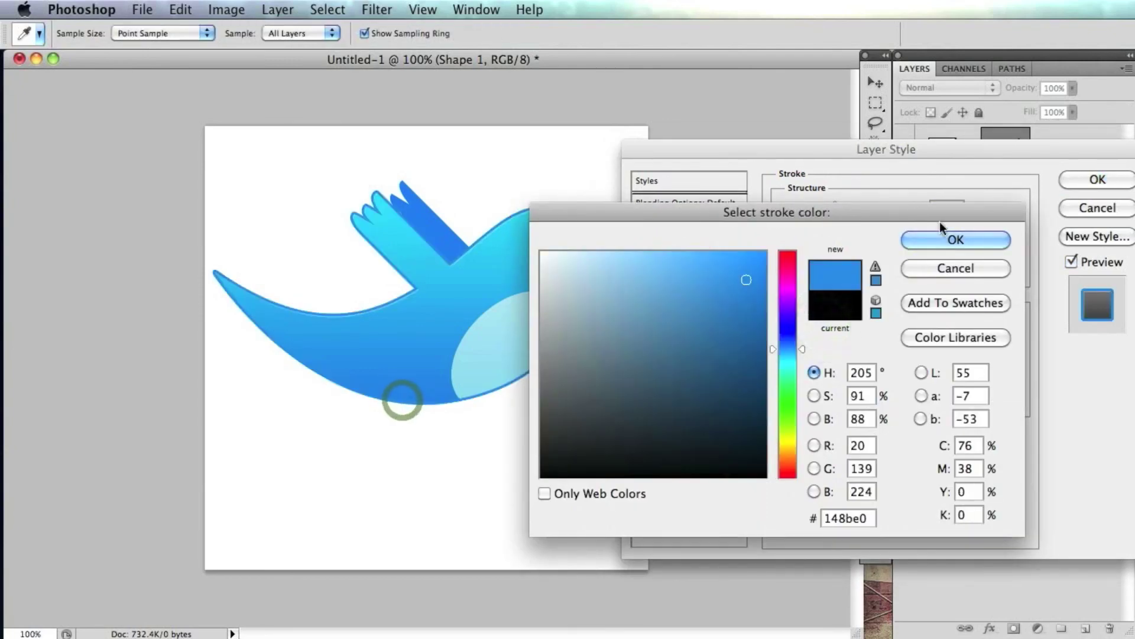
{"action": "left_click", "coordinate": [964, 239]}
{"action": "left_click", "coordinate": [945, 205]}
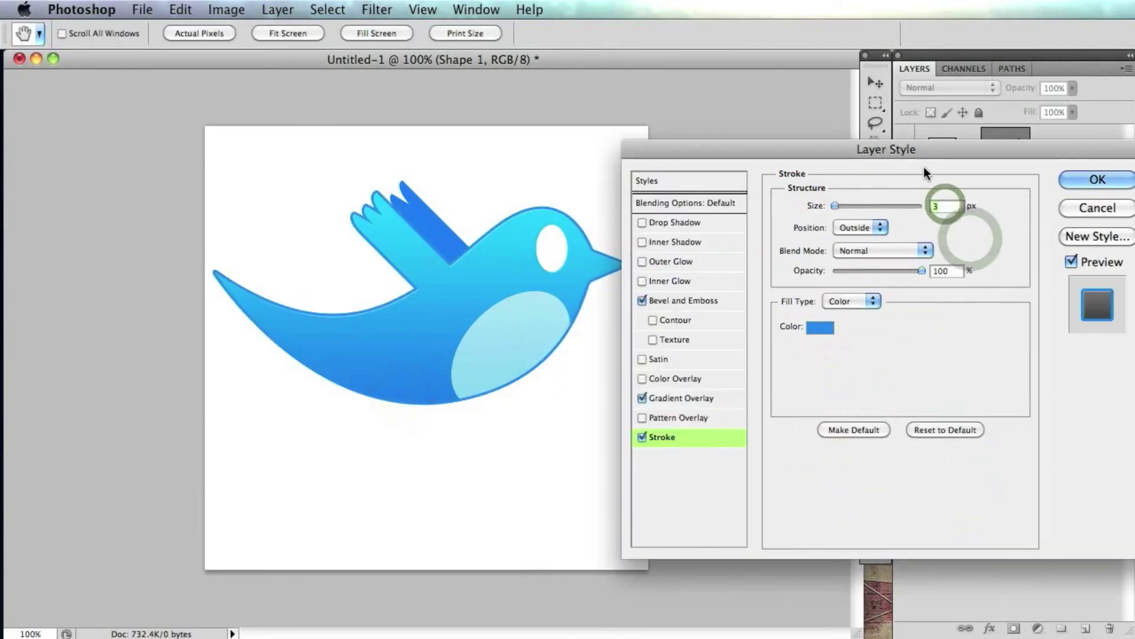
{"action": "type", "text": "1"}
{"action": "left_click", "coordinate": [1097, 179]}
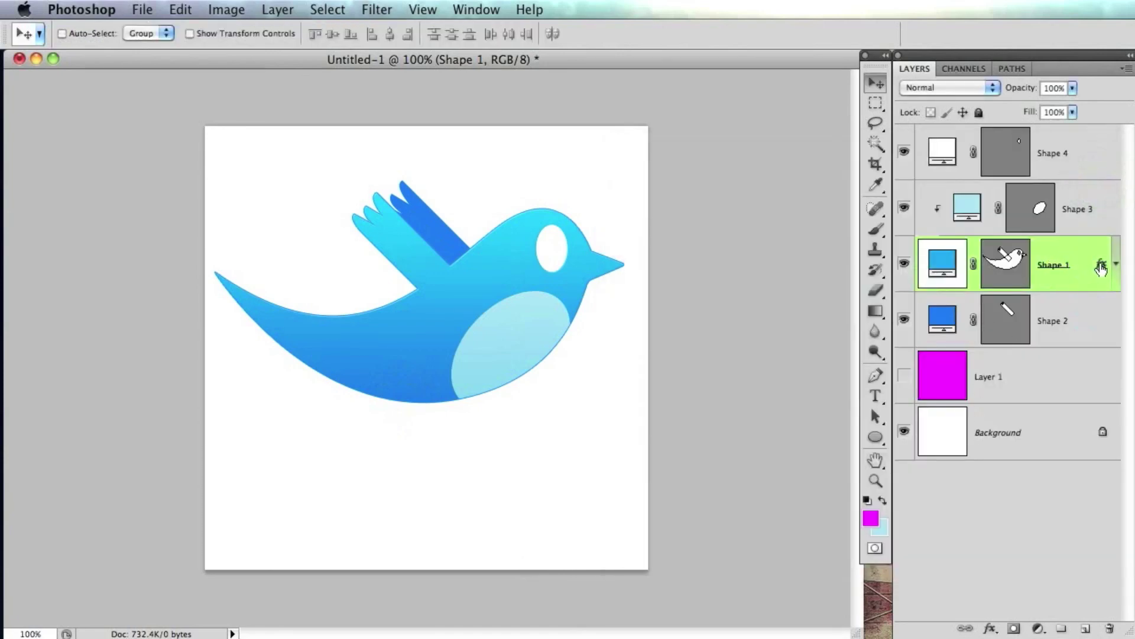
Step: Copy the bird body's layer effects onto the Shape 2 wing and Shape 3 belly
{"action": "left_click_drag", "start_coordinate": [1101, 267], "coordinate": [1094, 322]}
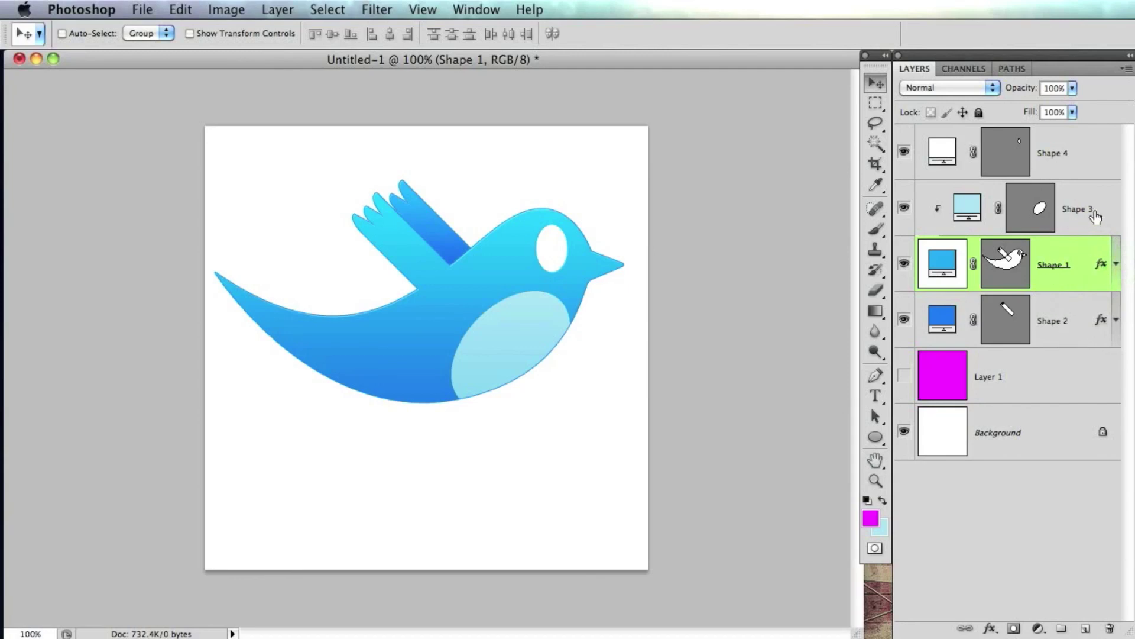
{"action": "double_click", "coordinate": [1095, 216]}
{"action": "left_click", "coordinate": [1098, 215]}
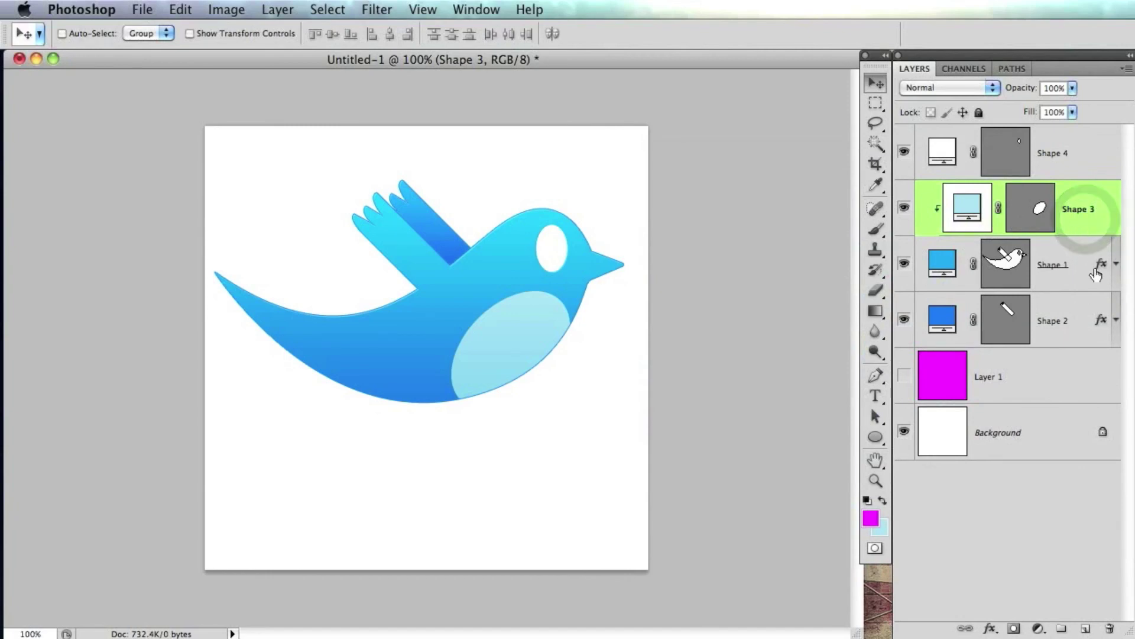
{"action": "left_click_drag", "start_coordinate": [1098, 269], "coordinate": [1085, 232]}
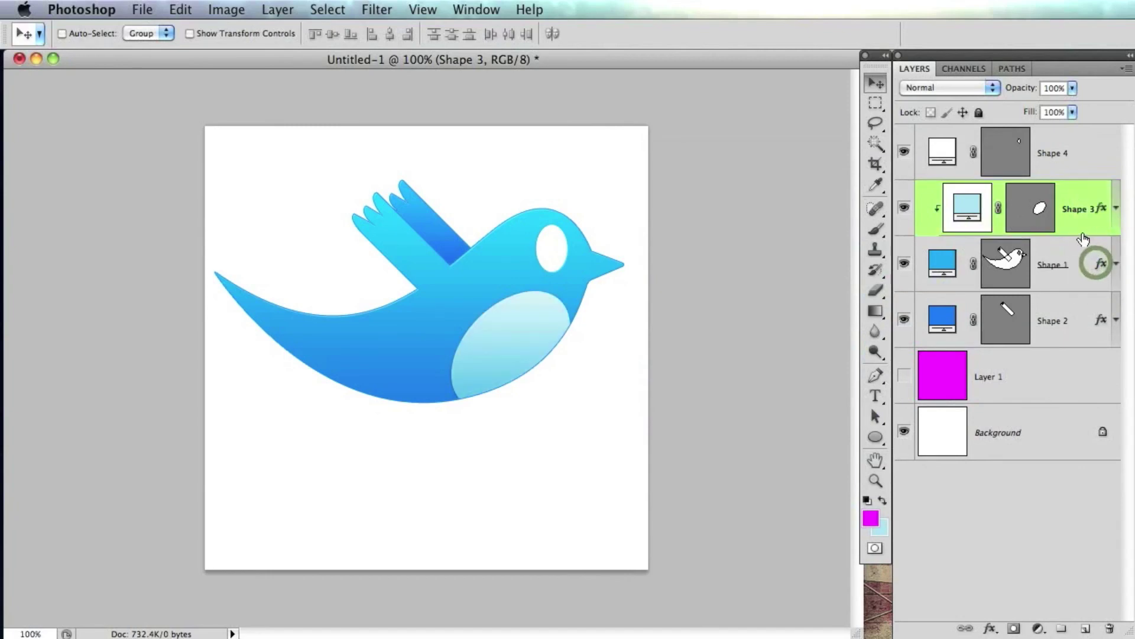
Step: Set the belly's gradient overlay to angle 101° and scale 117%, then show the magenta Layer 1
{"action": "double_click", "coordinate": [1084, 230]}
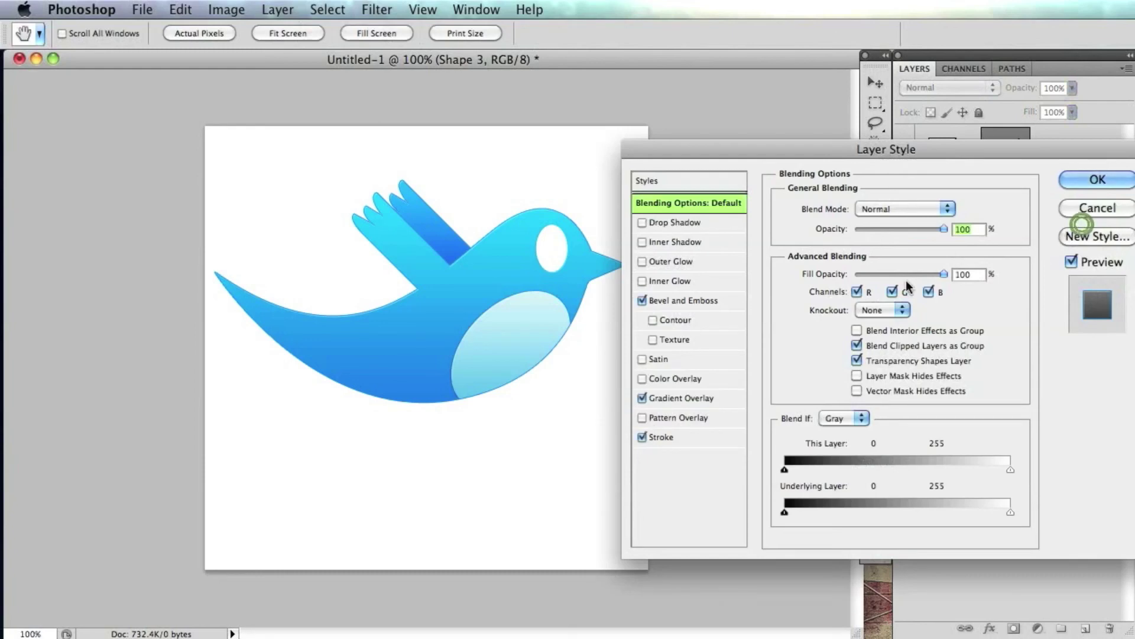
{"action": "left_click", "coordinate": [643, 398]}
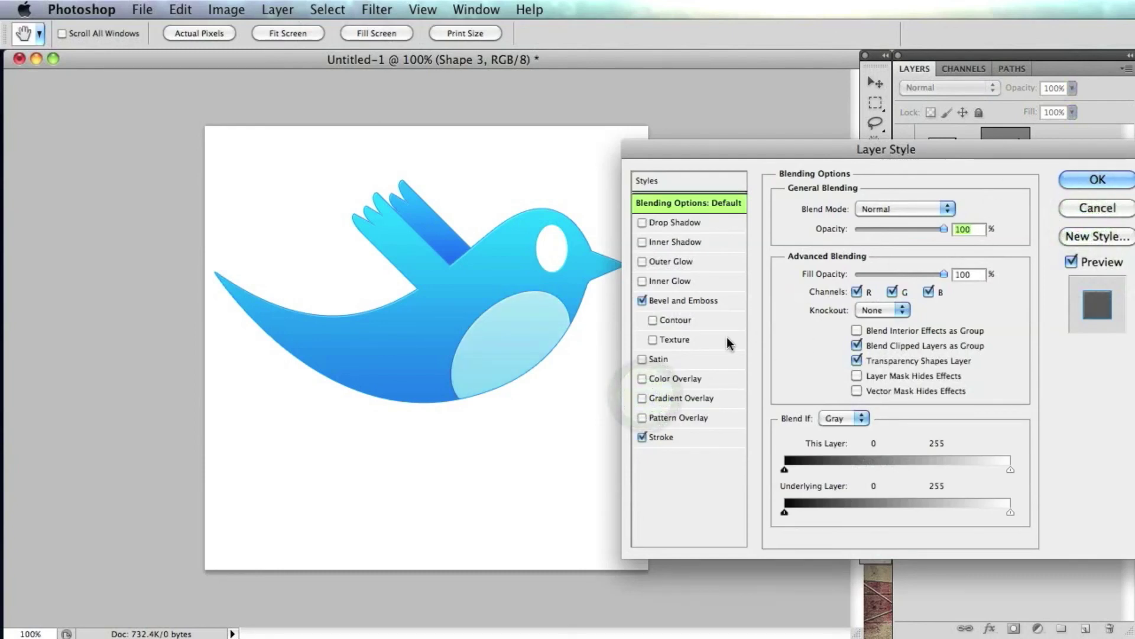
{"action": "left_click", "coordinate": [661, 396]}
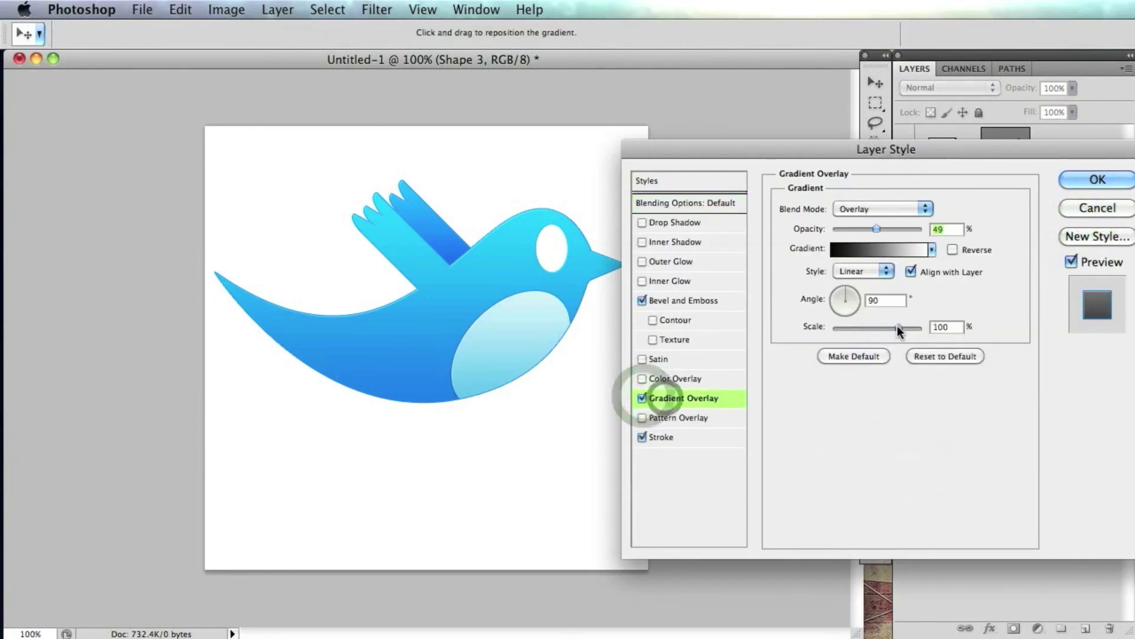
{"action": "left_click", "coordinate": [898, 327]}
{"action": "left_click", "coordinate": [476, 354]}
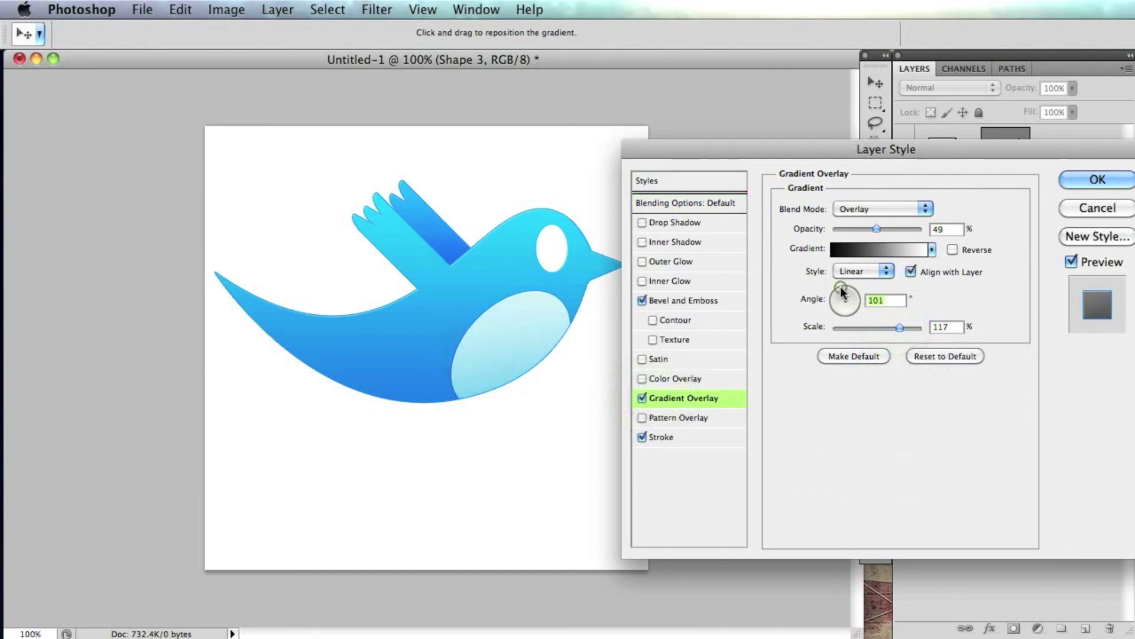
{"action": "left_click", "coordinate": [1097, 179]}
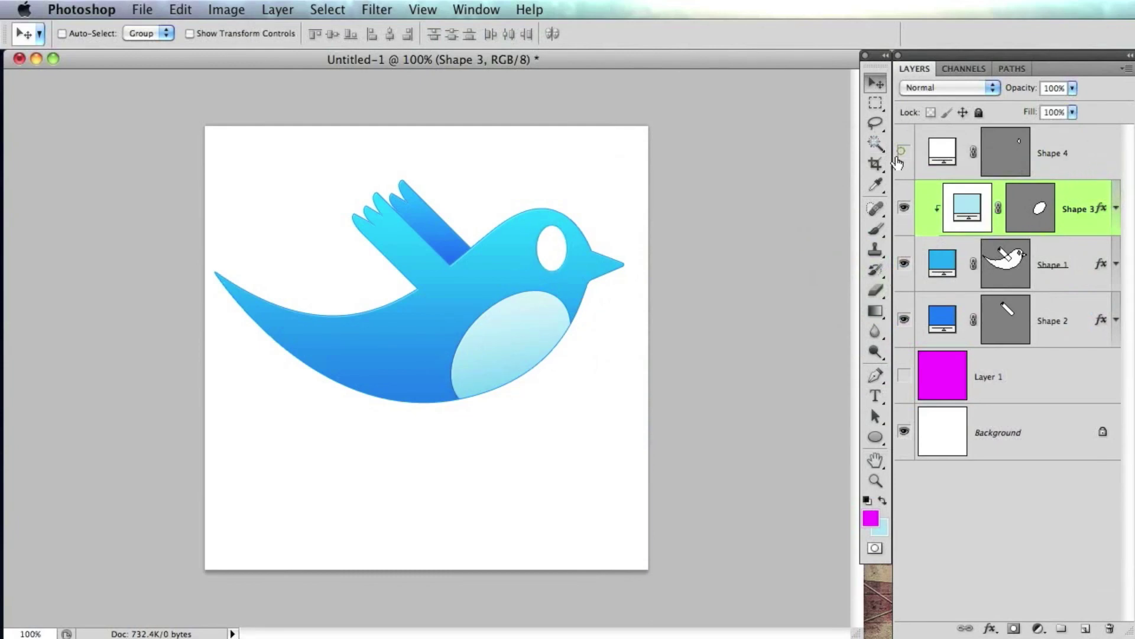
{"action": "left_click", "coordinate": [904, 374]}
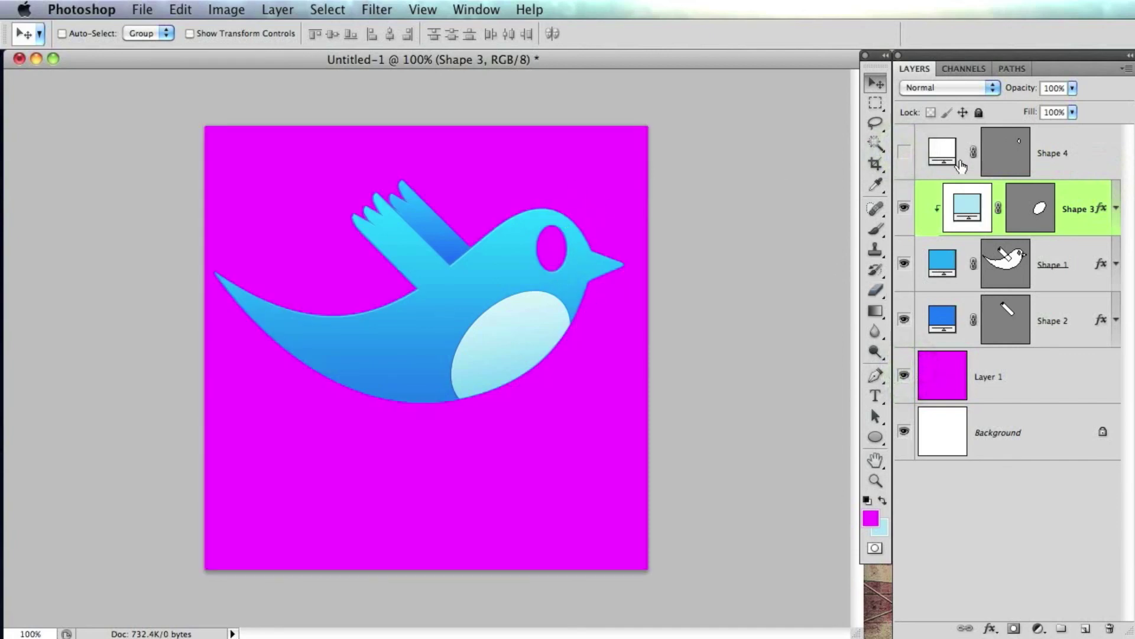
Step: Hide Shape 4 and the magenta Layer 1, keeping Shape 4 selected
{"action": "left_click", "coordinate": [905, 155]}
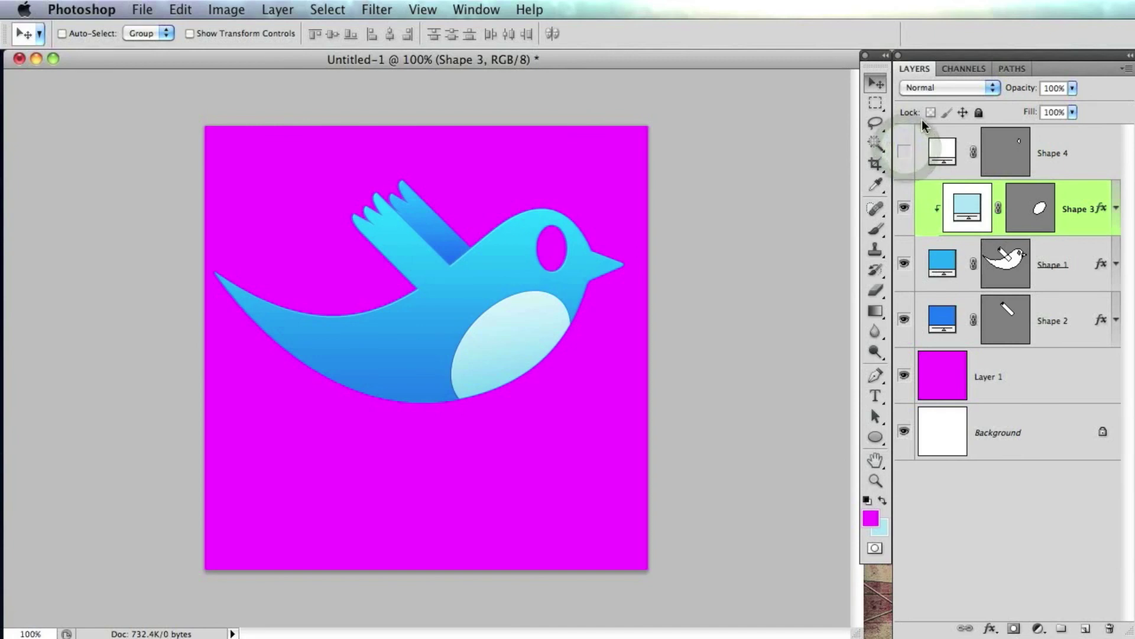
{"action": "left_click", "coordinate": [905, 378]}
{"action": "left_click", "coordinate": [1092, 162]}
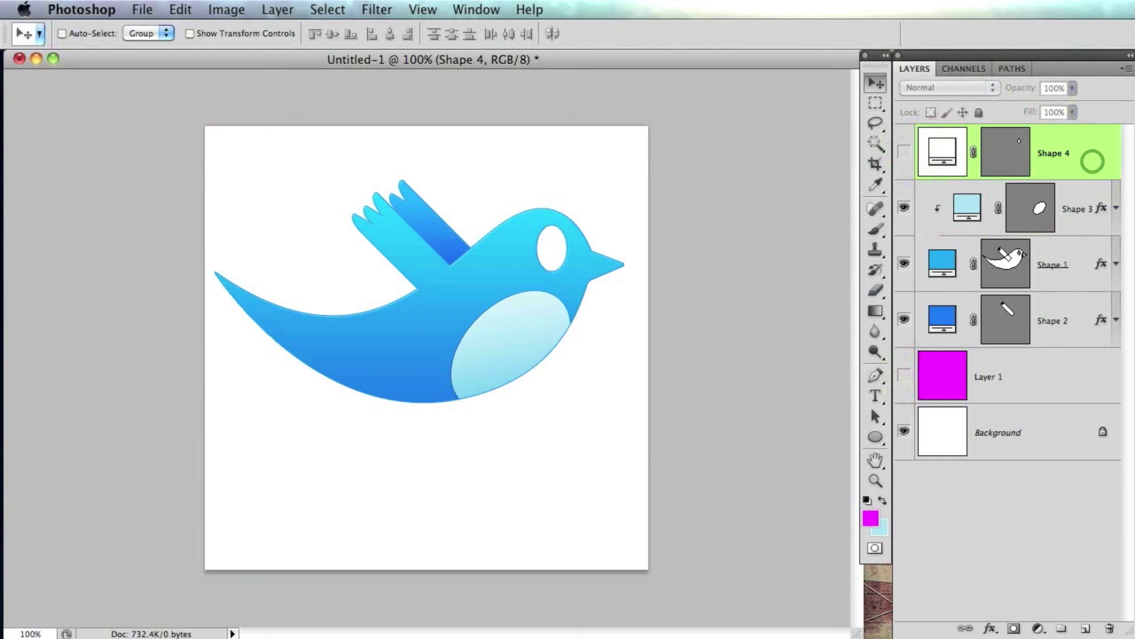
Step: Add a new layer and set the foreground colour to a light gray
{"action": "left_click", "coordinate": [1085, 628]}
{"action": "left_click", "coordinate": [871, 518]}
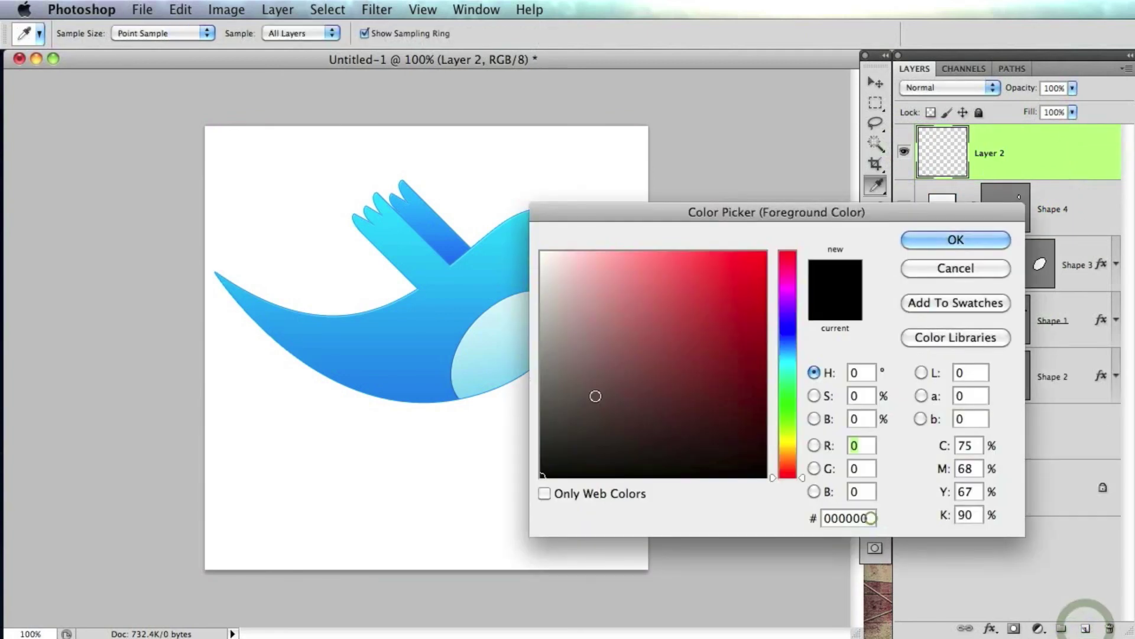
{"action": "left_click", "coordinate": [539, 339]}
{"action": "left_click", "coordinate": [966, 239]}
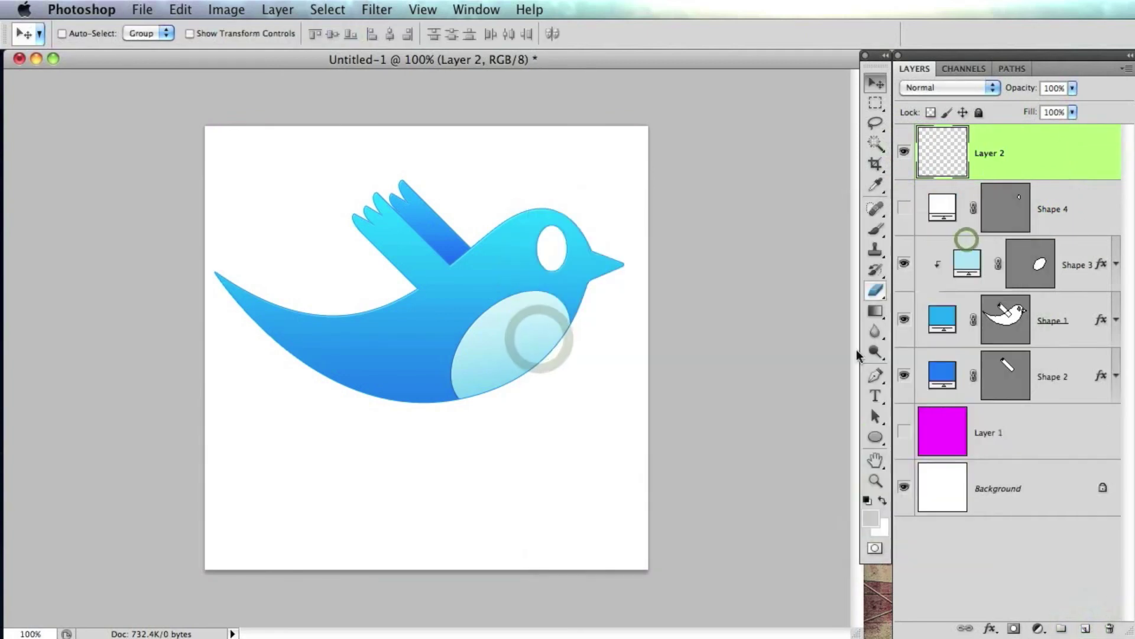
Step: Draw a flat gray ellipse below the bird as its shadow, then select Background
{"action": "left_click", "coordinate": [875, 437]}
{"action": "left_click_drag", "start_coordinate": [294, 424], "coordinate": [571, 442]}
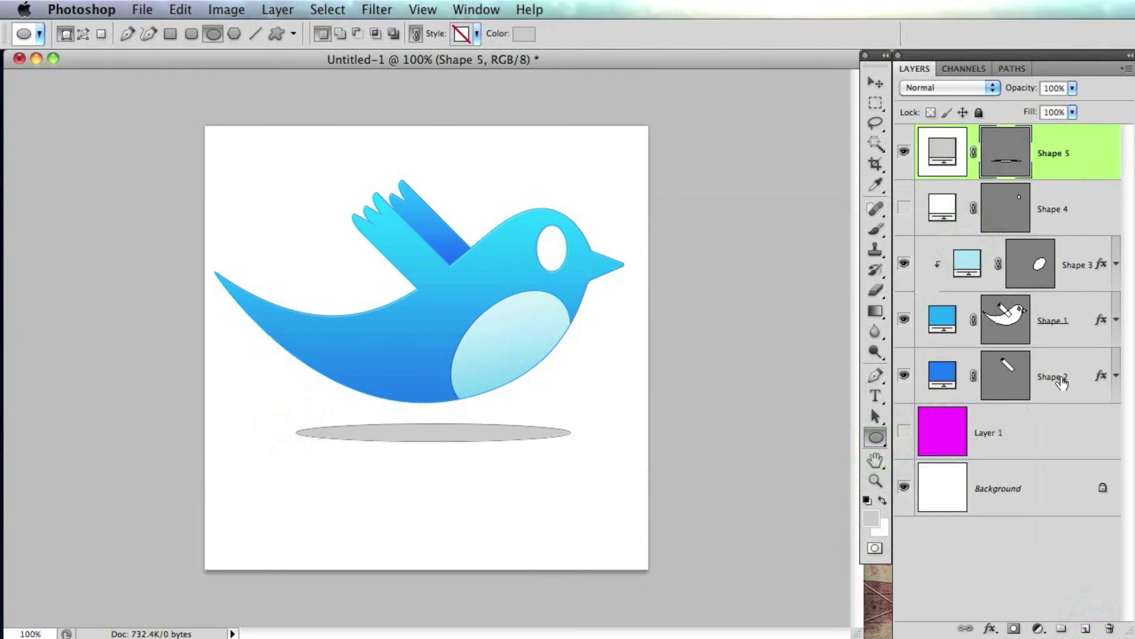
{"action": "left_click", "coordinate": [1039, 494]}
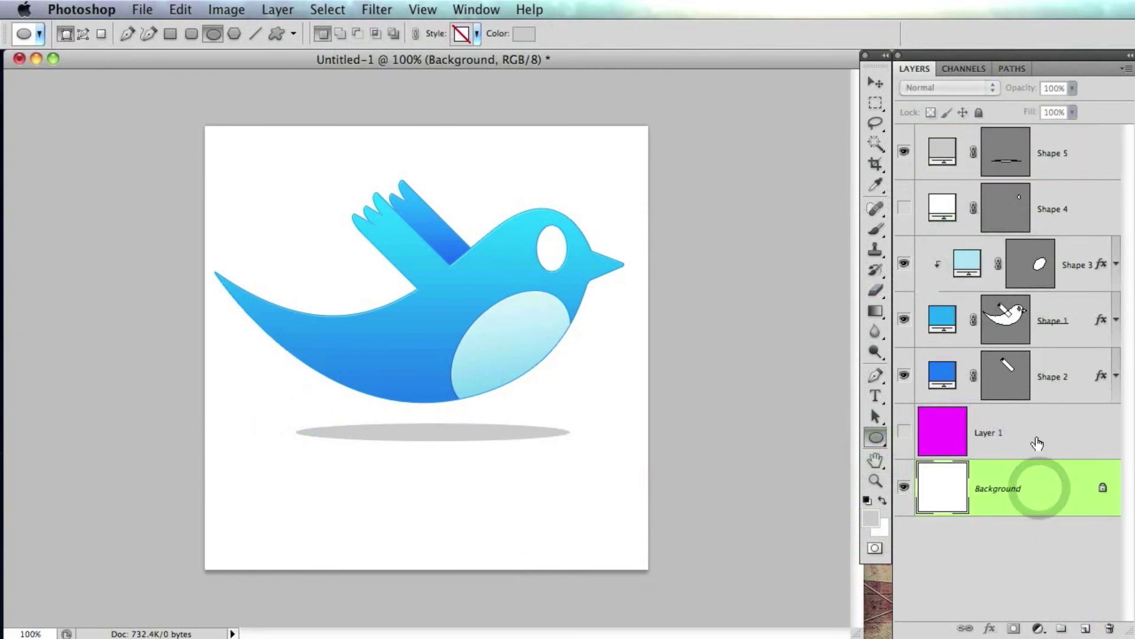